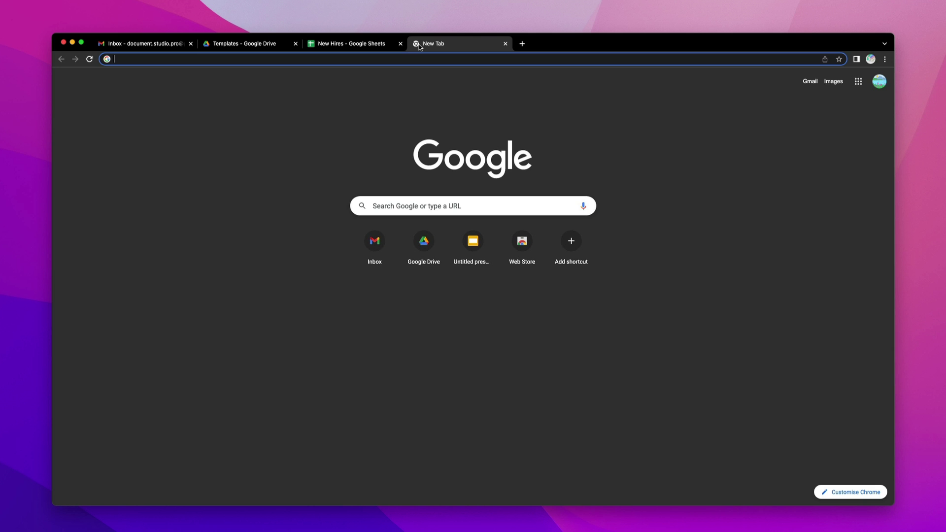
# - Install the Document Studio add-on from documentstudio.pro and allow it access to the Google account
pyautogui.write('documentstudio.pro')
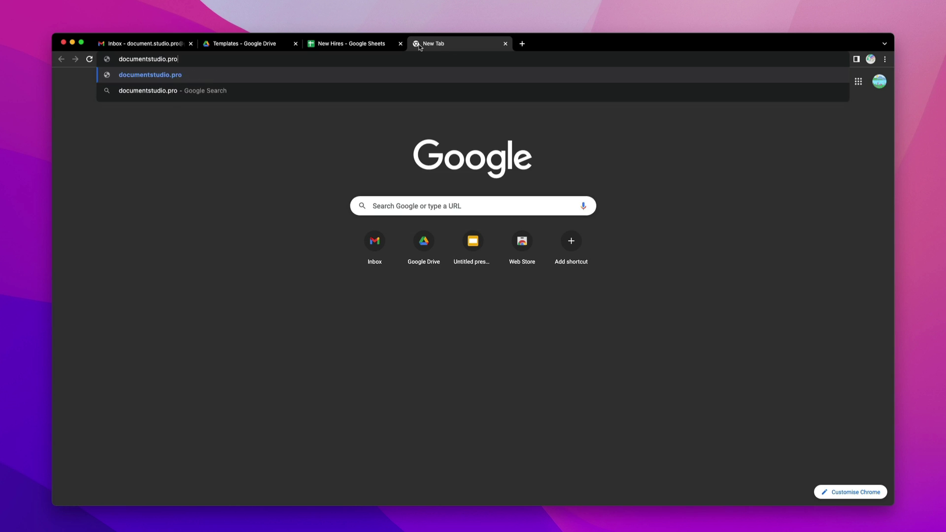
pyautogui.press('Return')
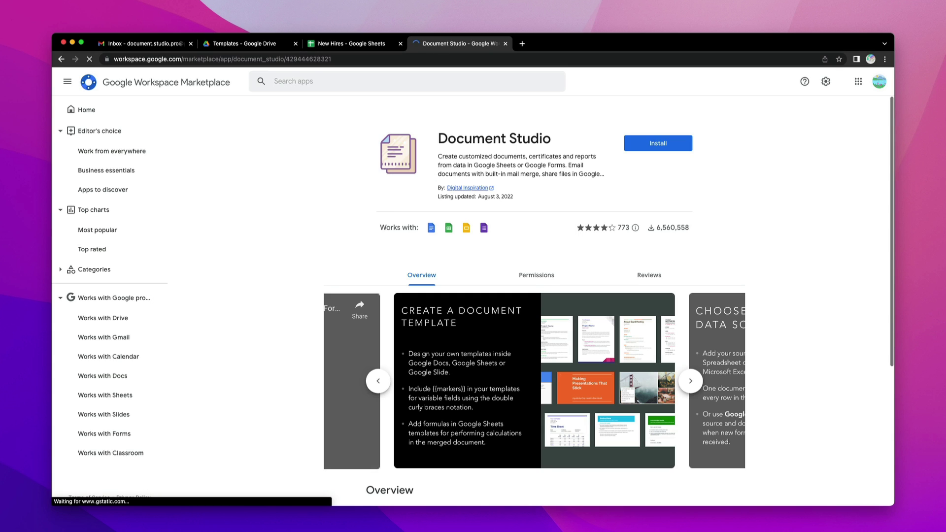
pyautogui.click(660, 148)
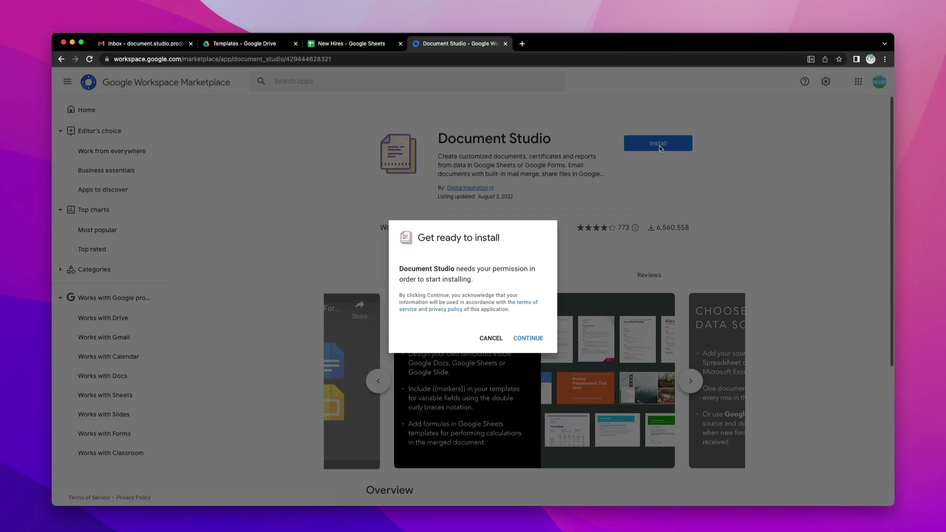
pyautogui.click(523, 334)
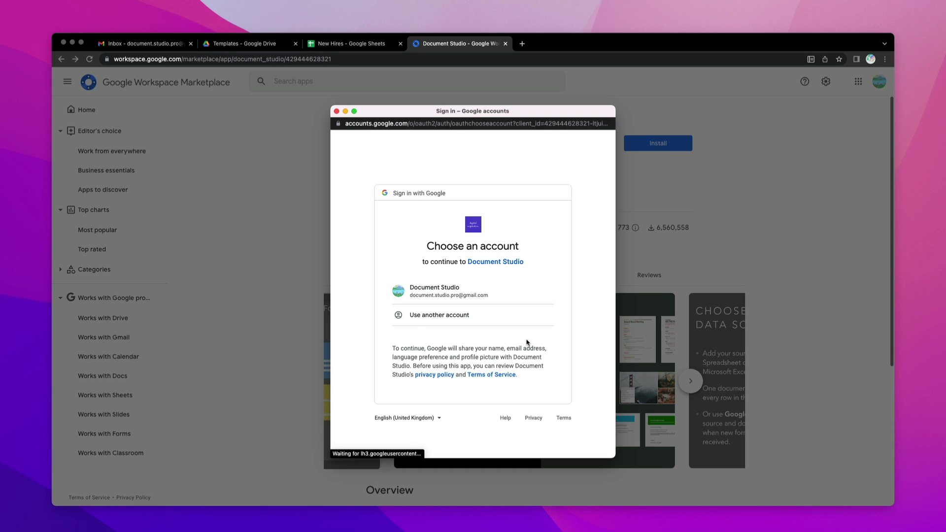
pyautogui.click(478, 291)
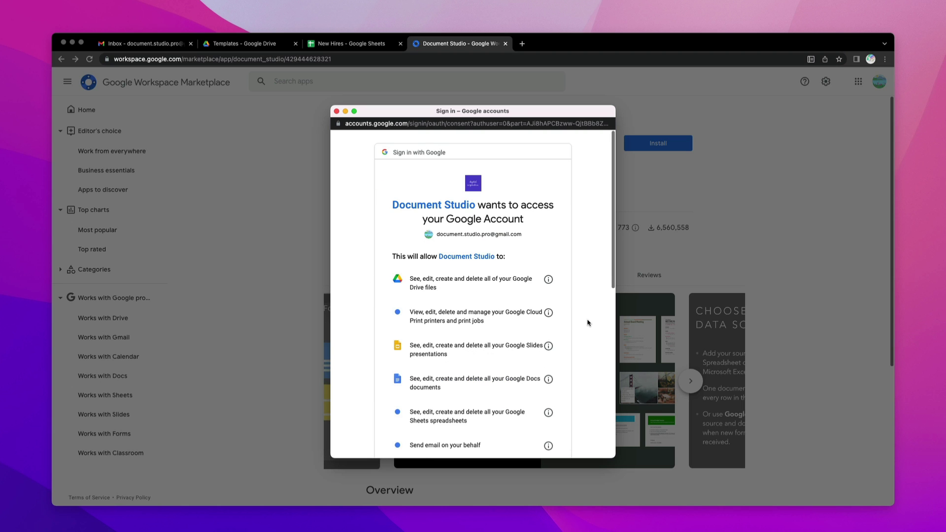
pyautogui.scroll(-10, 588, 322)
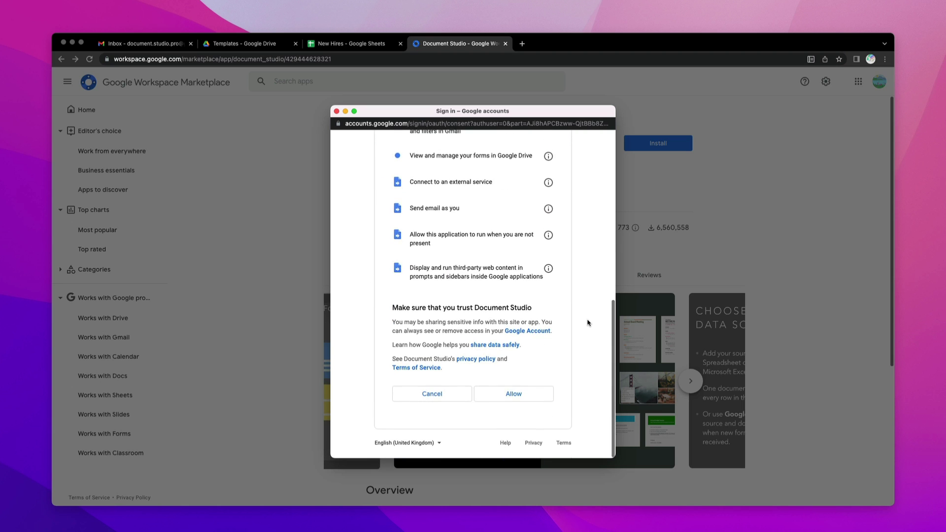
pyautogui.click(538, 393)
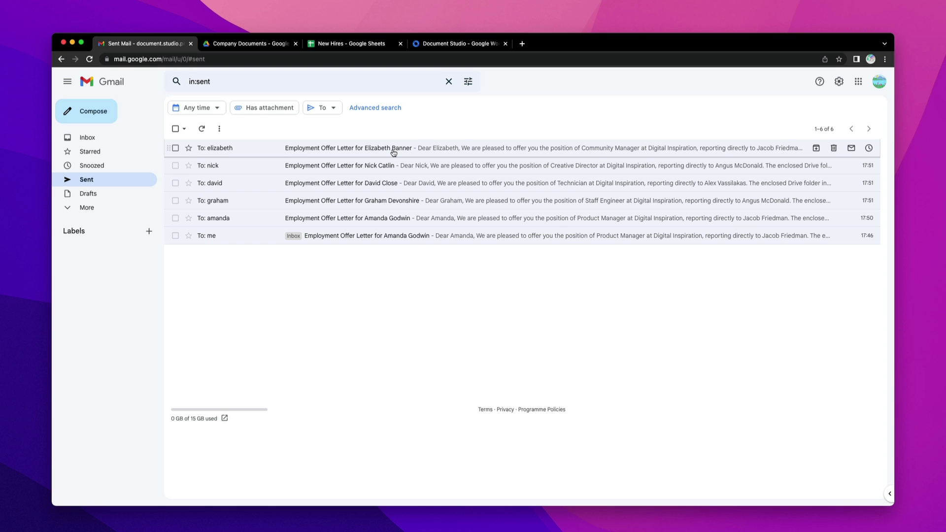
# - Open the first sent Employment Offer Letter email and preview its offer-letter and ID-card PDFs
pyautogui.click(393, 151)
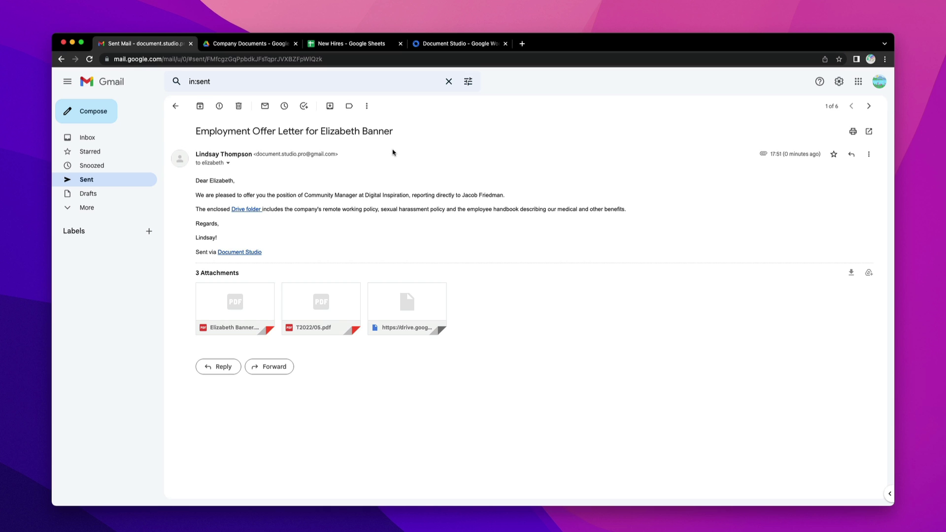
pyautogui.click(241, 296)
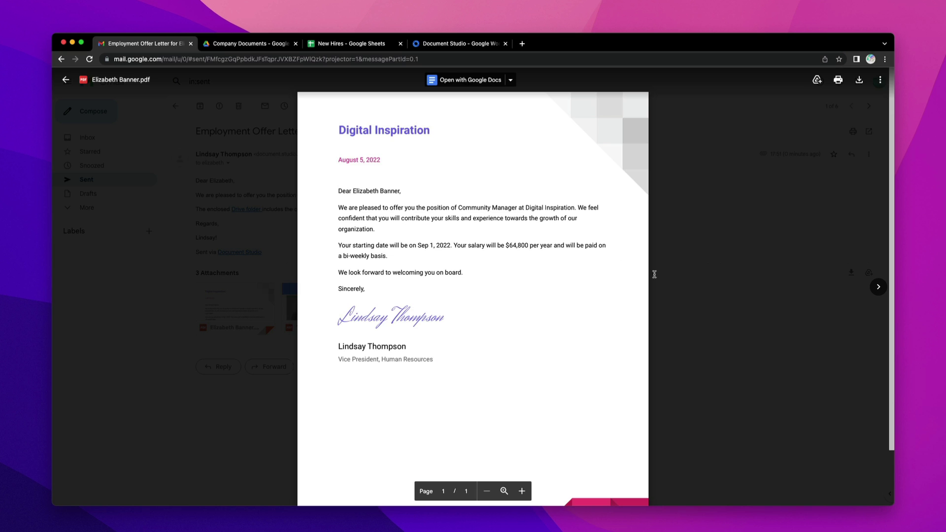
pyautogui.click(696, 285)
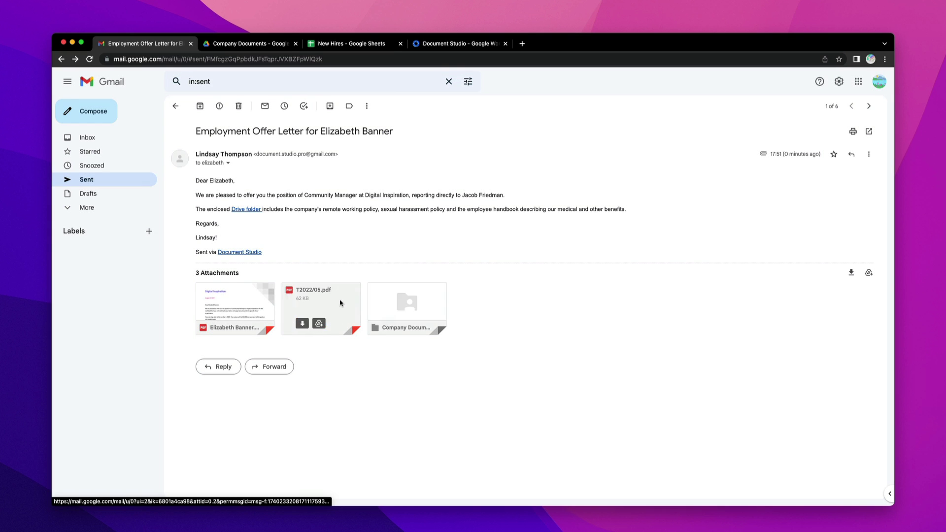
pyautogui.click(340, 301)
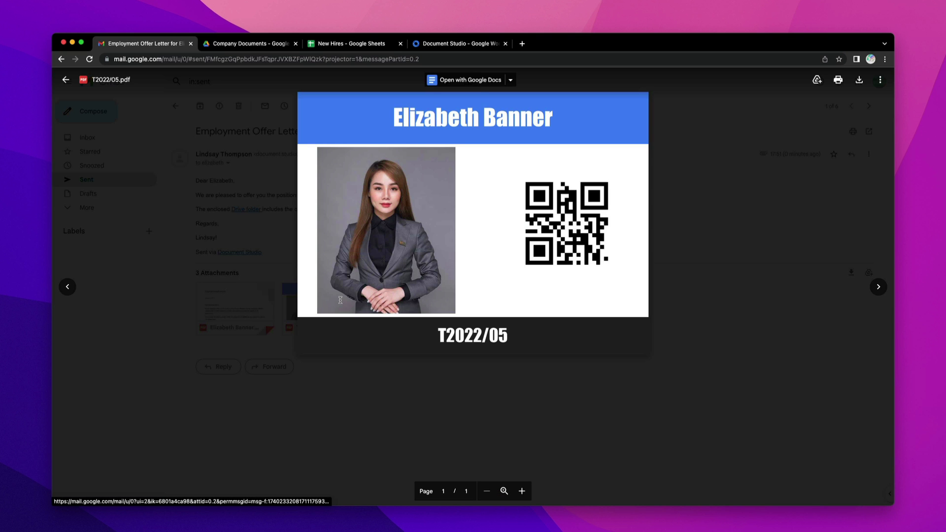
pyautogui.click(743, 260)
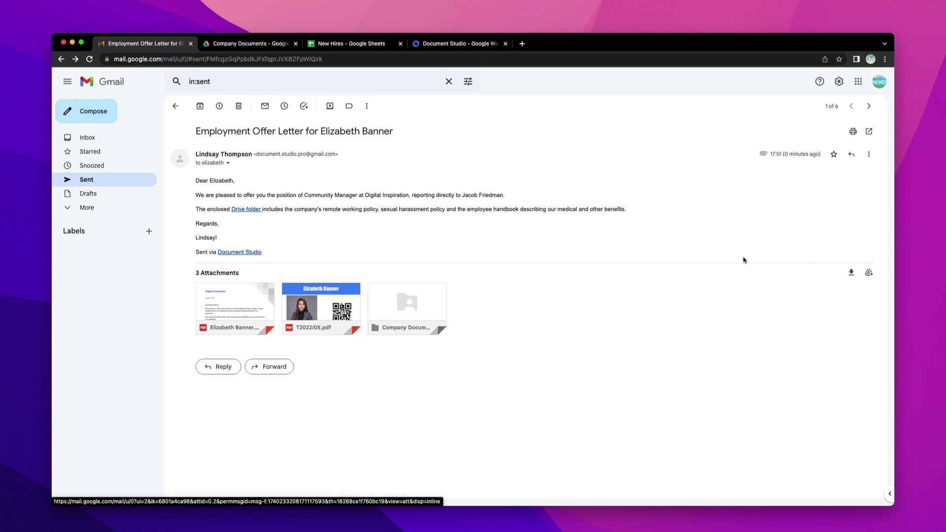
pyautogui.moveTo(439, 303)
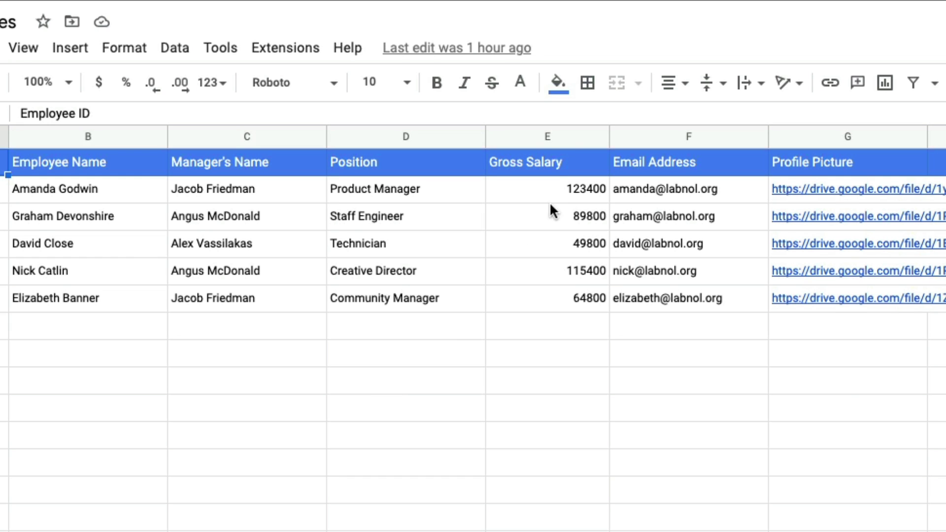
# - Format column E (Gross Salary) as Currency rounded
pyautogui.click(551, 132)
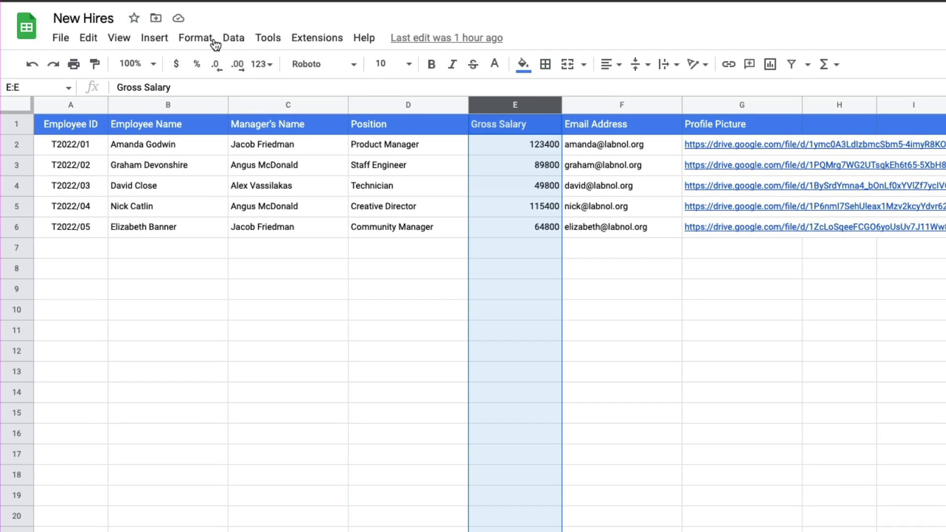
pyautogui.click(207, 40)
pyautogui.moveTo(239, 102)
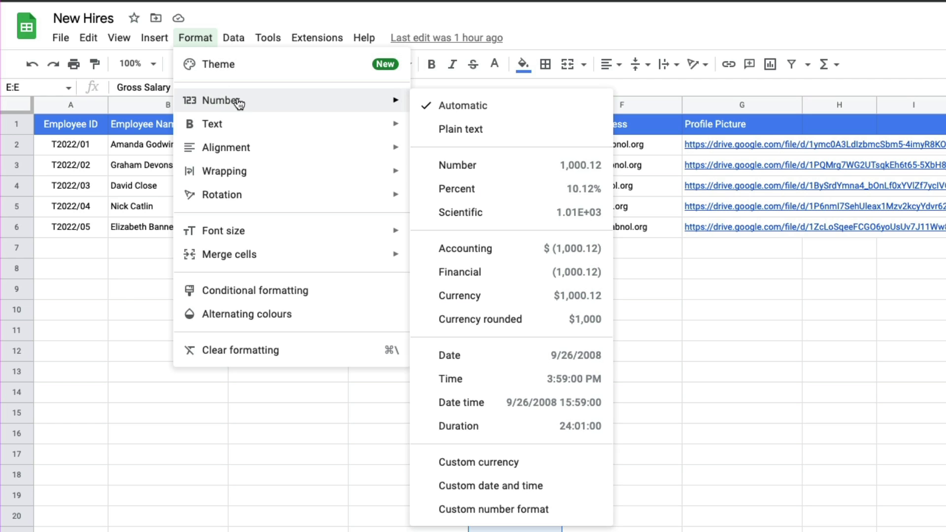
pyautogui.click(496, 321)
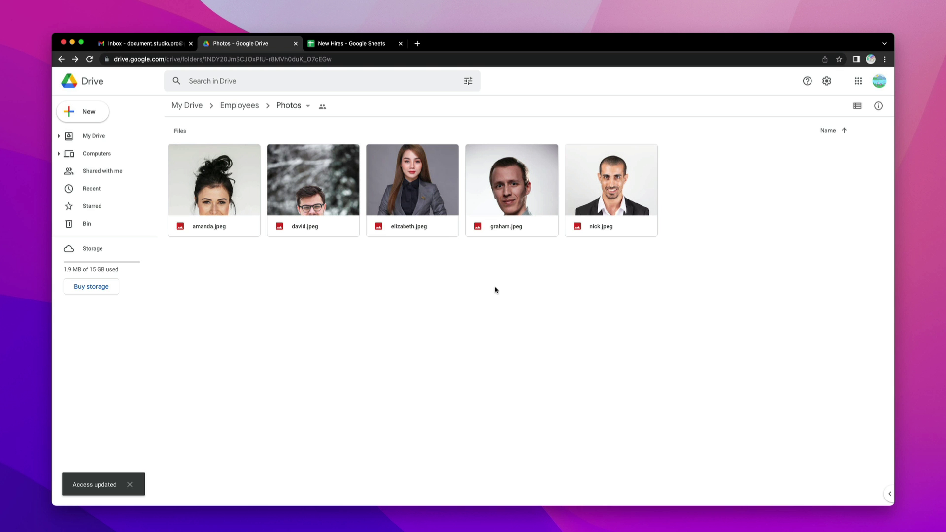
# - Copy the share link for the employee photo elizabeth.jpeg in the Photos folder
pyautogui.rightClick(421, 190)
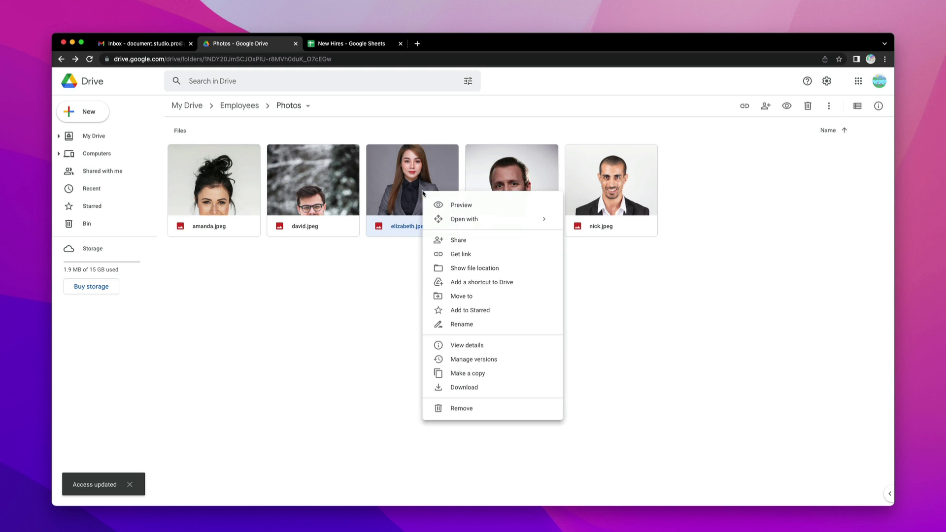
pyautogui.click(474, 254)
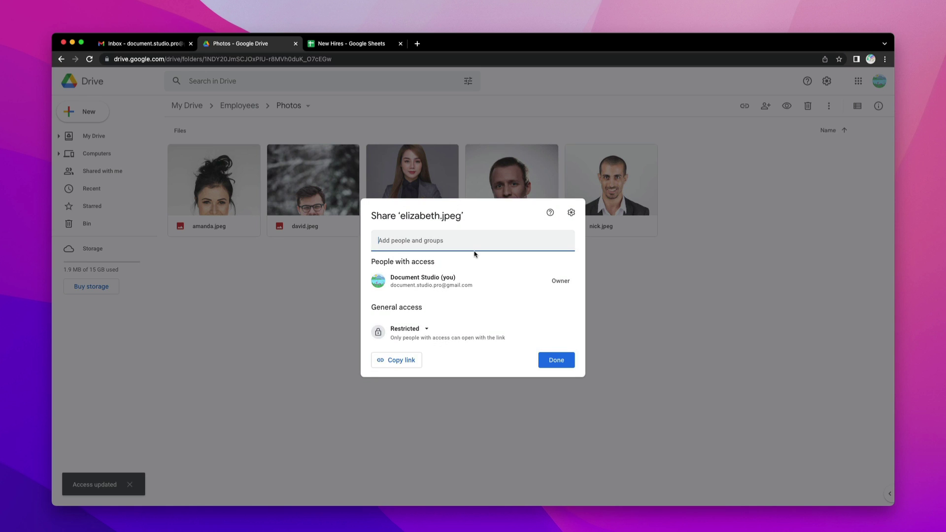
pyautogui.click(399, 363)
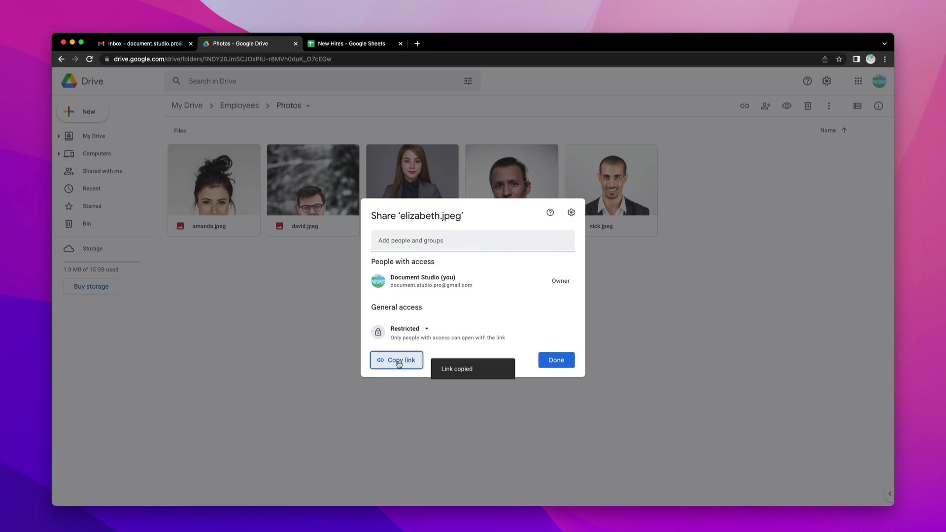
pyautogui.click(559, 362)
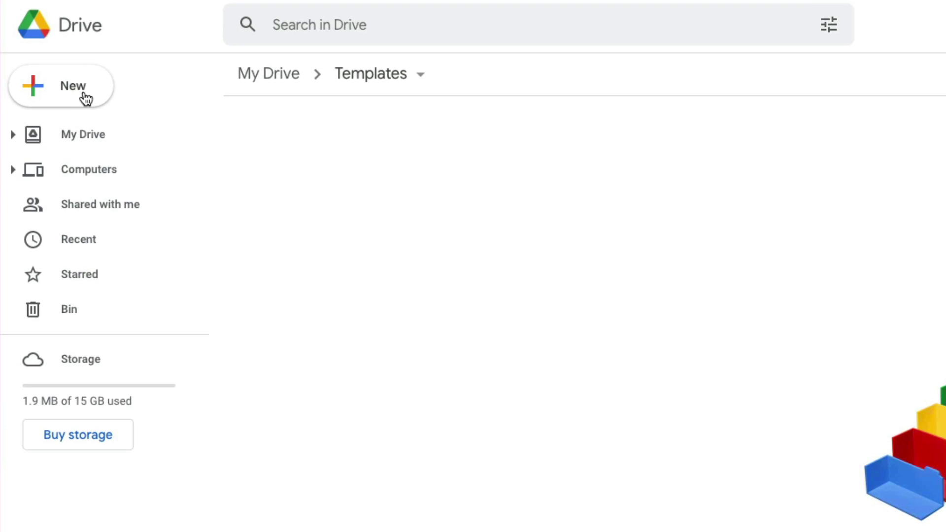
# - Create a Google Doc in Templates from the Business letter (Geometric) template
pyautogui.click(82, 94)
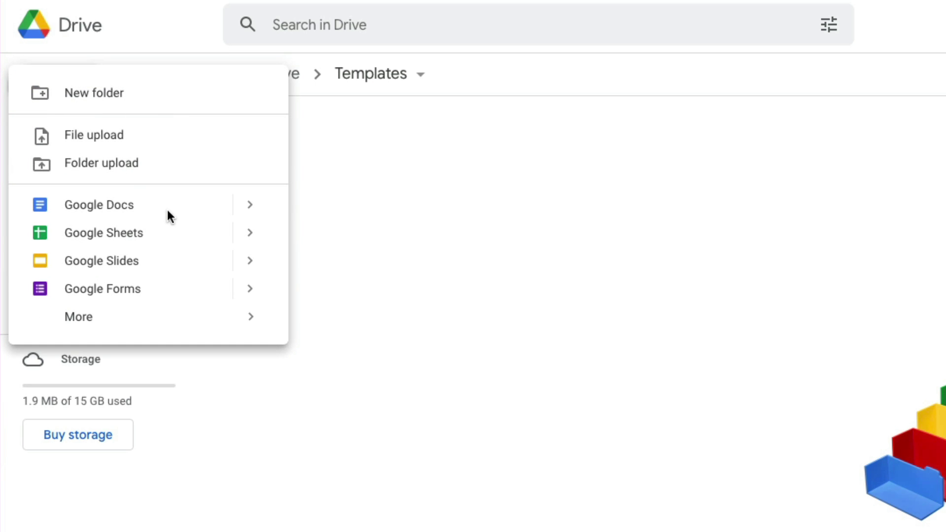
pyautogui.moveTo(245, 205)
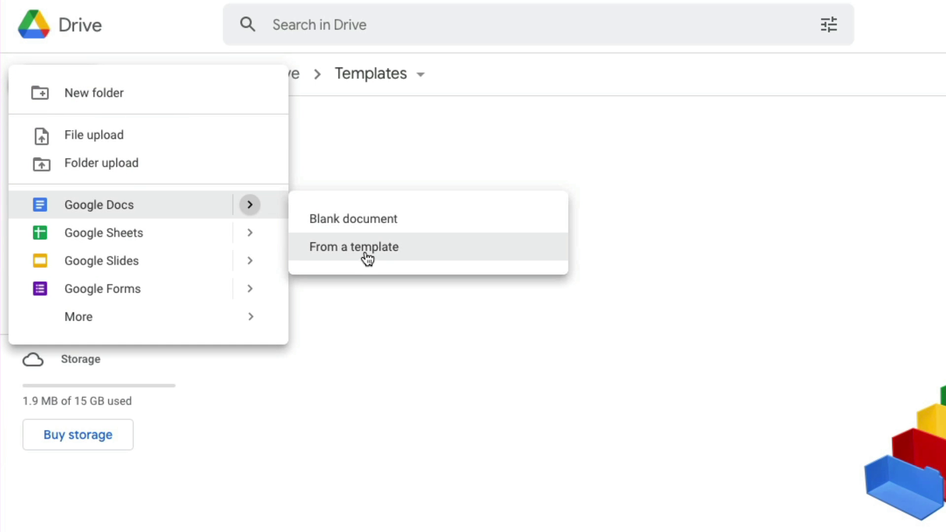
pyautogui.click(366, 253)
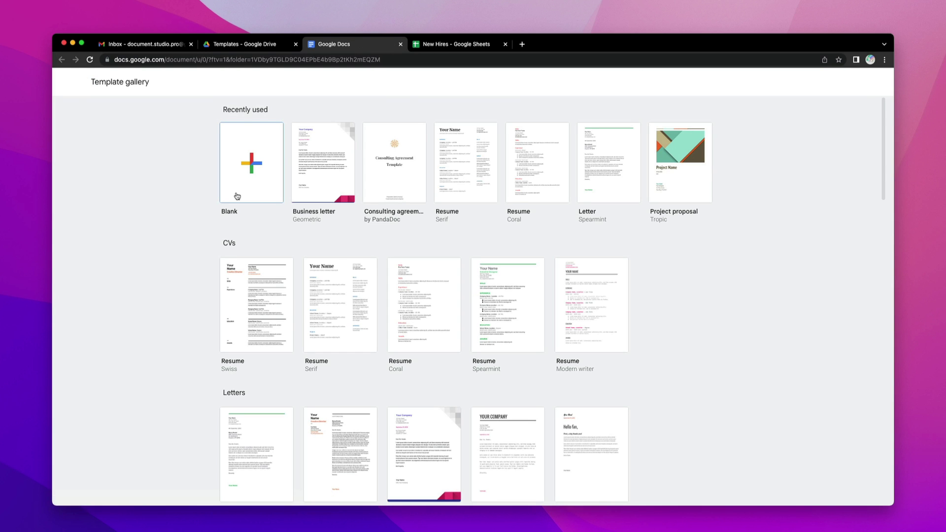
pyautogui.click(328, 157)
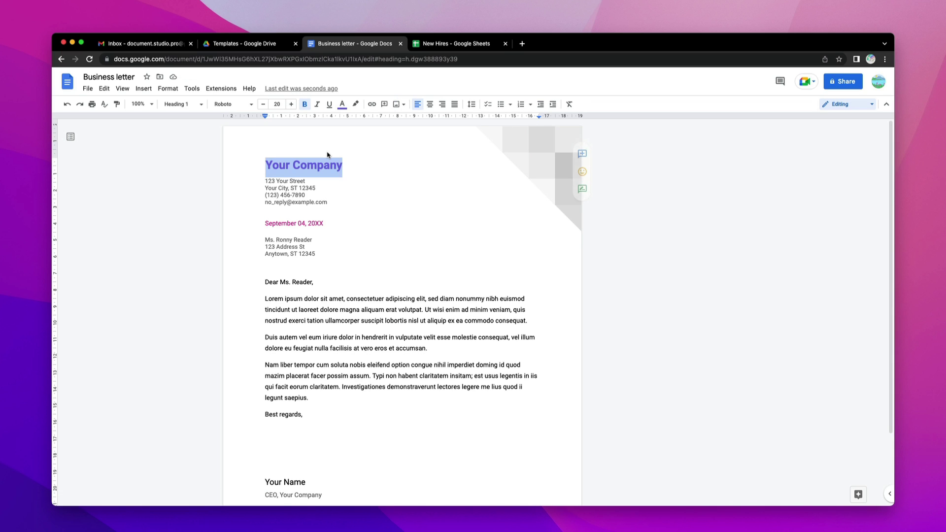
# - Set company Digital Inspiration, date August 5, 2022, greeting {{ Employee Name }}, and delete address lines
pyautogui.write('Digital Inspiration')
pyautogui.press('Right')
pyautogui.hotkey('shift', 'Down')
pyautogui.hotkey('shift', 'Down')
pyautogui.hotkey('shift', 'Down')
pyautogui.hotkey('shift', 'Down')
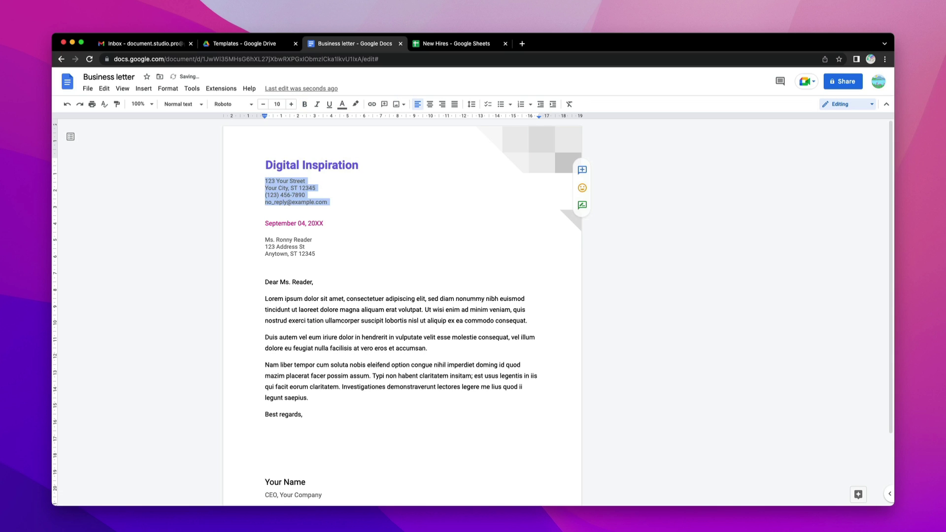
pyautogui.press('BackSpace')
pyautogui.hotkey('shift', 'End')
pyautogui.write('August 5, 2022')
pyautogui.hotkey('shift', 'Down')
pyautogui.hotkey('shift', 'Down')
pyautogui.hotkey('shift', 'Down')
pyautogui.press('BackSpace')
pyautogui.press('Delete')
pyautogui.hotkey('shift', 'Right')
pyautogui.hotkey('shift', 'Right')
pyautogui.hotkey('shift', 'Right')
pyautogui.hotkey('shift', 'Right')
pyautogui.hotkey('shift', 'Right')
pyautogui.hotkey('shift', 'Right')
pyautogui.hotkey('shift', 'Right')
pyautogui.hotkey('shift', 'Right')
pyautogui.hotkey('shift', 'Right')
pyautogui.hotkey('shift', 'Right')
pyautogui.hotkey('shift', 'Right')
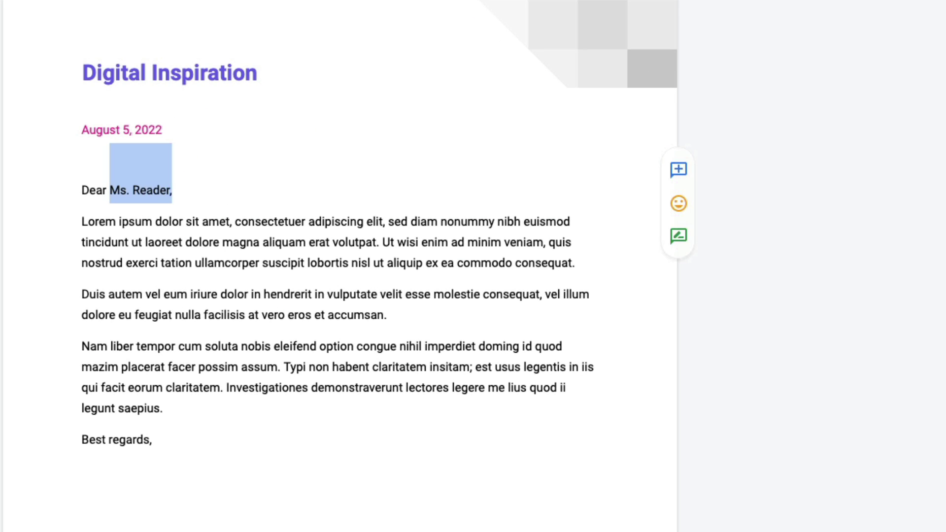
pyautogui.write('{{ Employee Name }},')
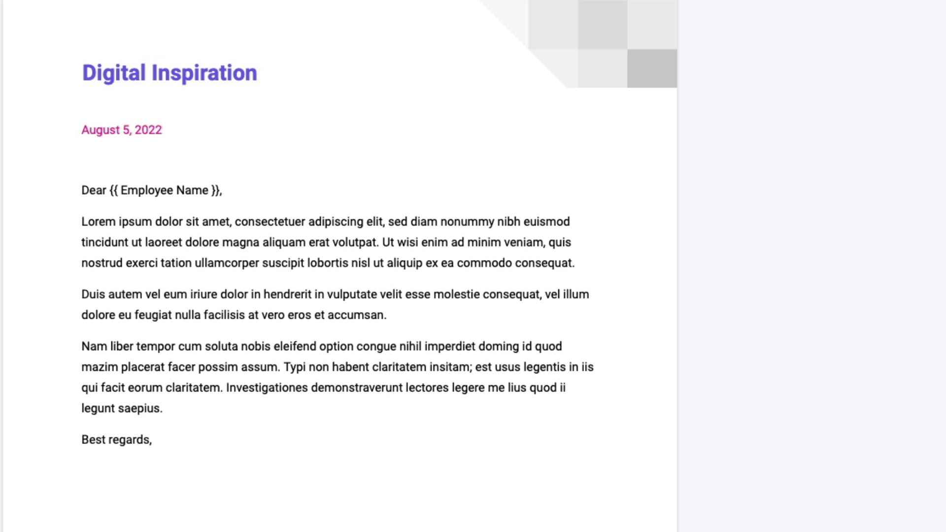
# - Rewrite the body with the {{Position}} offer, {{Start Date}} and {{Salary}} terms, and a welcome line
pyautogui.press('Right')
pyautogui.moveTo(245, 340); pyautogui.dragTo(205, 405)
pyautogui.write('We are pleased to offer you the position of {{Position}} at Digital Inspiration. We feel confident that you will contribute your skills and experience towards the gr')
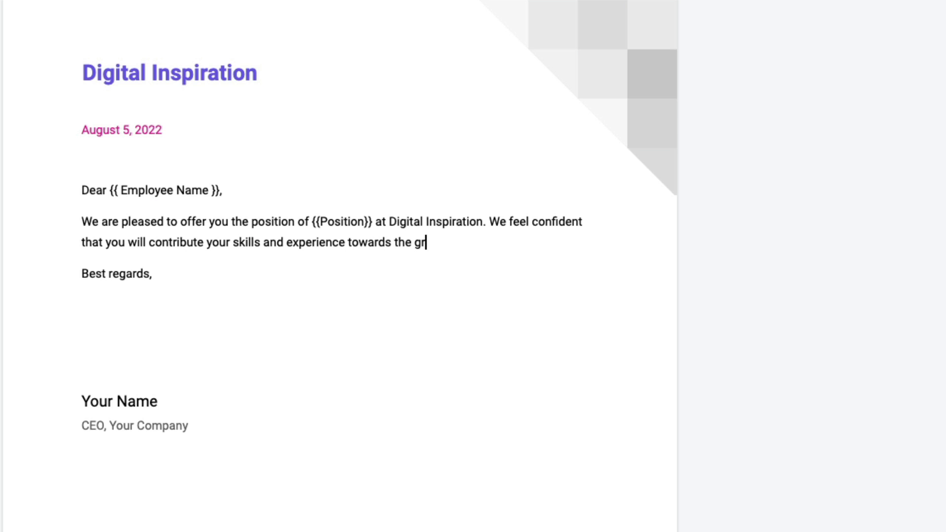
pyautogui.write('owth of our organization.')
pyautogui.press('Return')
pyautogui.write('Your starting date will be on {{')
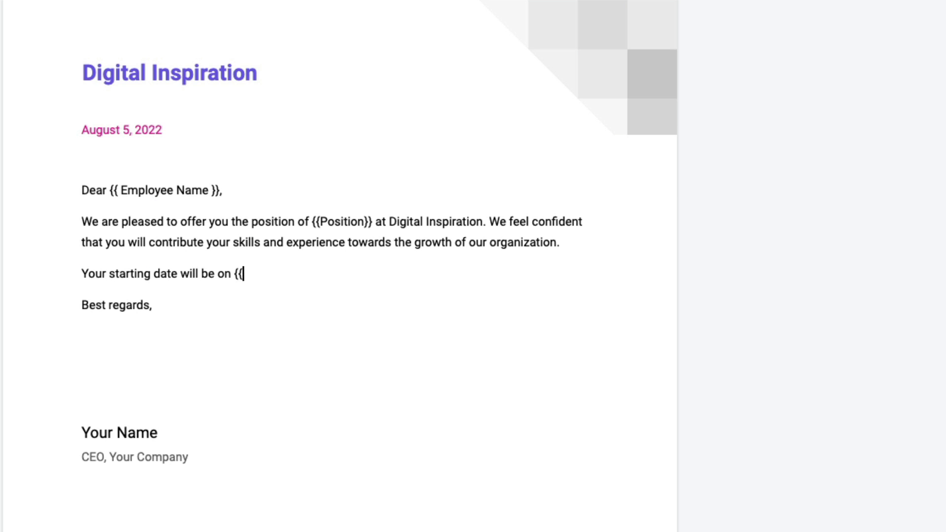
pyautogui.write('Start Date}}. Your salary will be {{')
pyautogui.write('Salary')
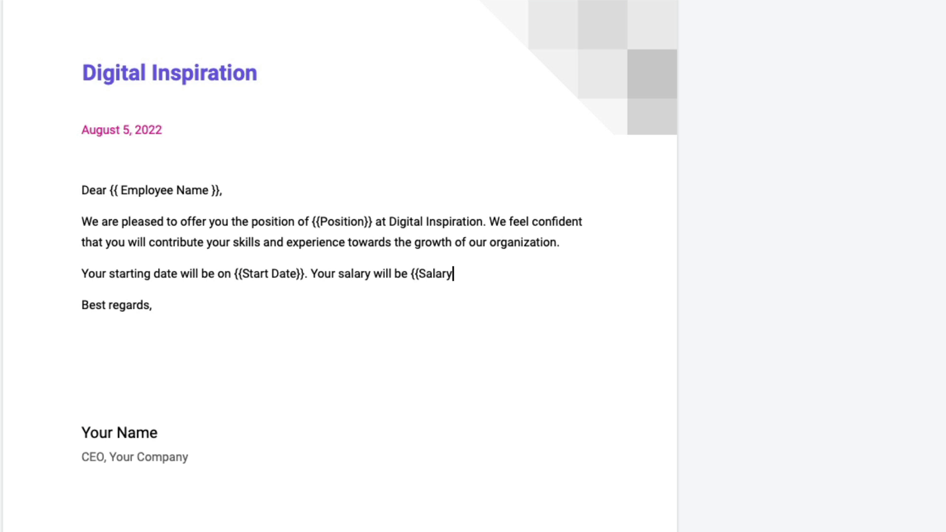
pyautogui.write('}} per year and will be pai')
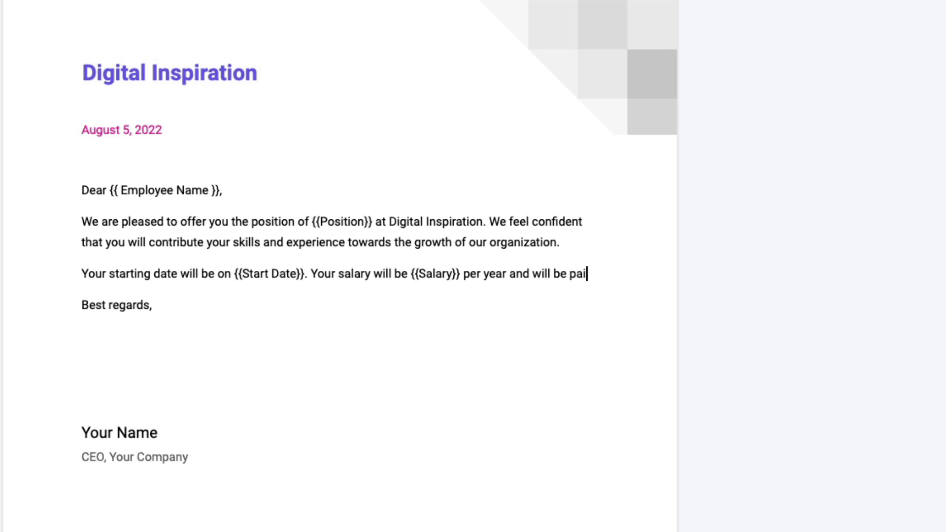
pyautogui.write('d on a bi-weekly basis.')
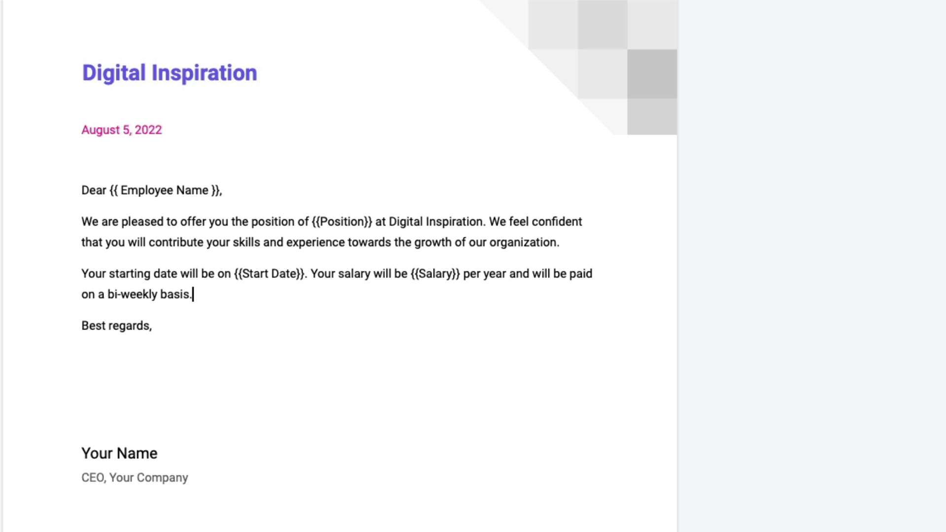
pyautogui.press('Return')
pyautogui.write('We look forwar')
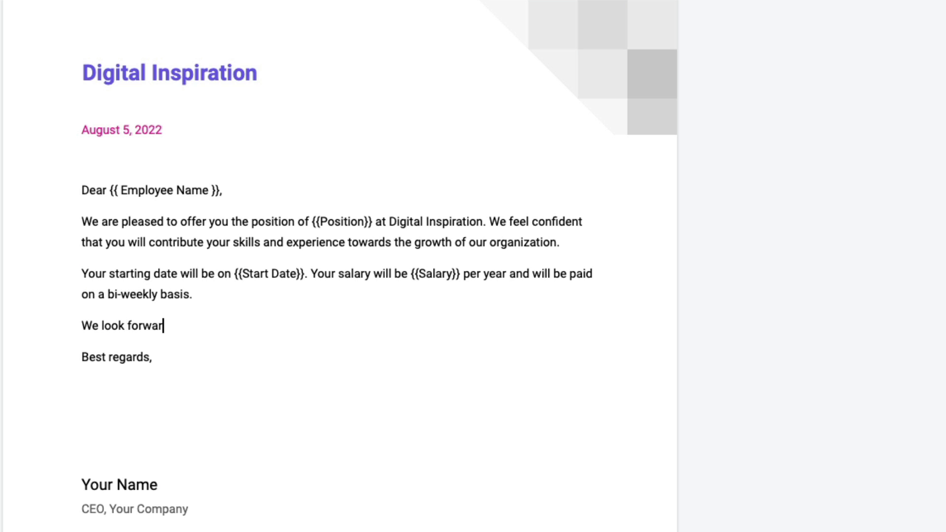
pyautogui.write('d to welcoming you on board.')
# - Change the closing to 'Sincerly,' and add the signer's name, title Vice President, Human Resources, and signature line
pyautogui.press('Down')
pyautogui.hotkey('shift', 'Home')
pyautogui.write('Sincerly,')
pyautogui.moveTo(82, 484); pyautogui.dragTo(158, 485)
pyautogui.press('Down')
pyautogui.hotkey('shift', 'Home')
pyautogui.write('Vice')
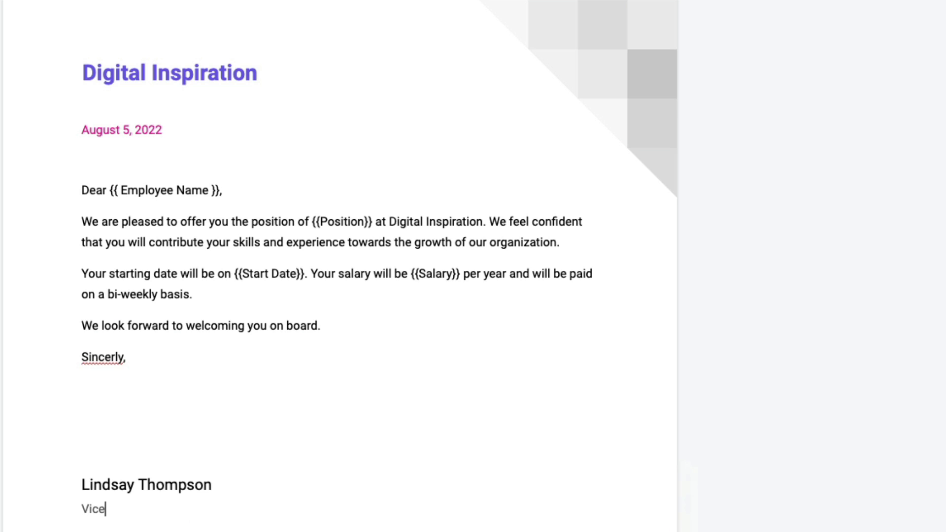
pyautogui.write(' President, Human Resources')
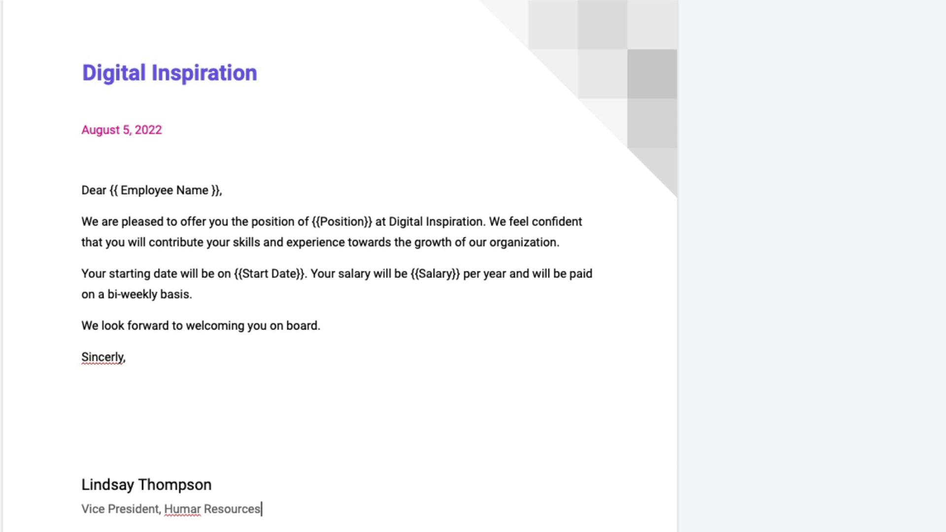
pyautogui.click(201, 509)
pyautogui.press('BackSpace')
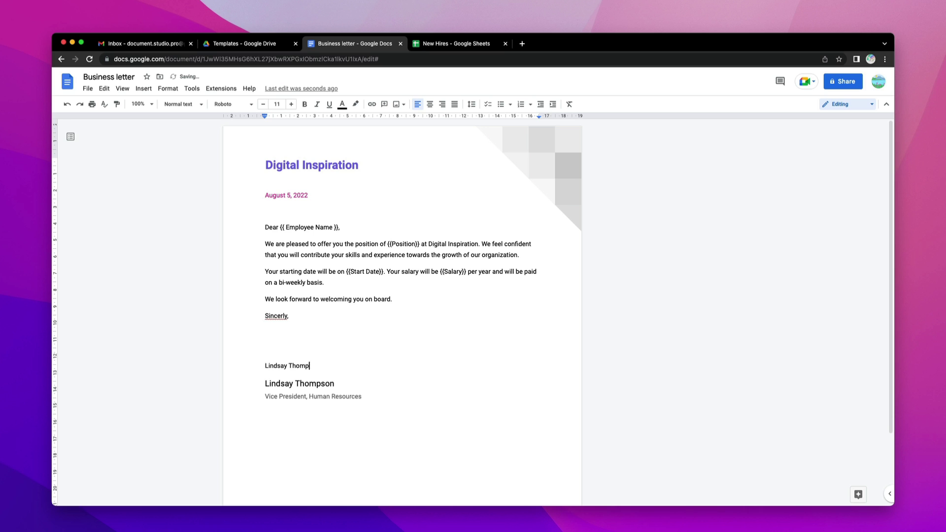
pyautogui.press('super+shift+Left')
# - Style the signature line in purple 36-pt Herr Von Muellerhoff
pyautogui.click(231, 104)
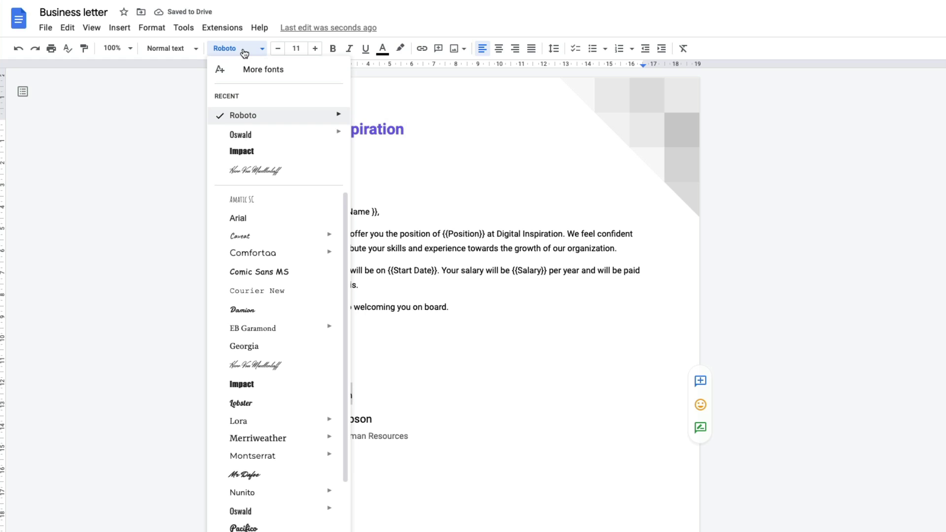
pyautogui.click(290, 364)
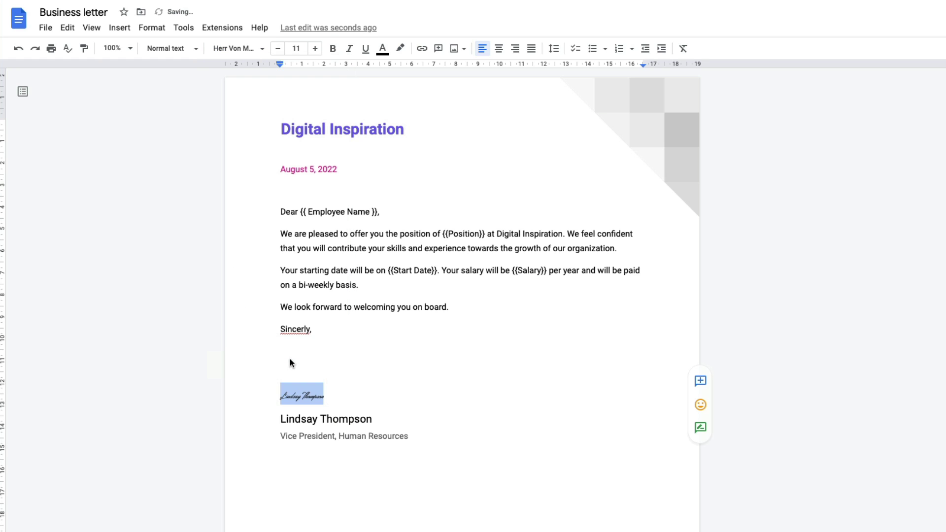
pyautogui.click(296, 48)
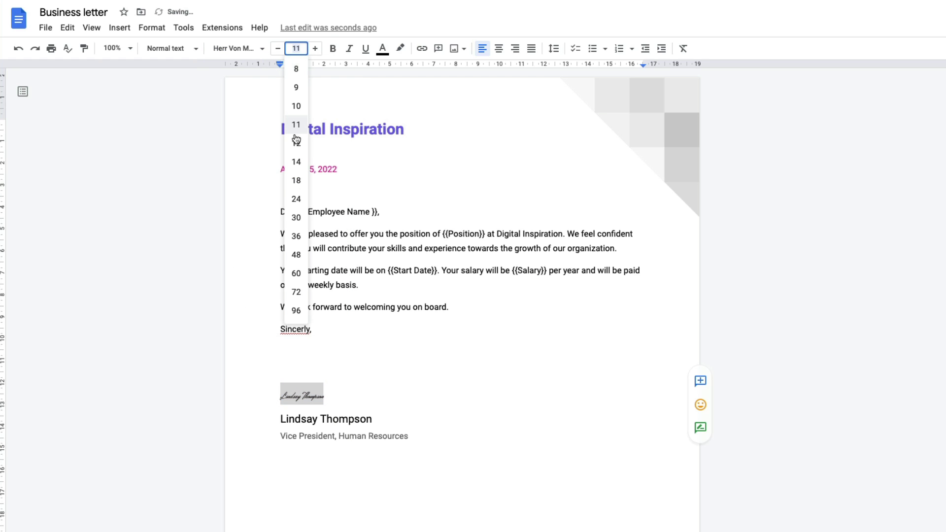
pyautogui.click(298, 236)
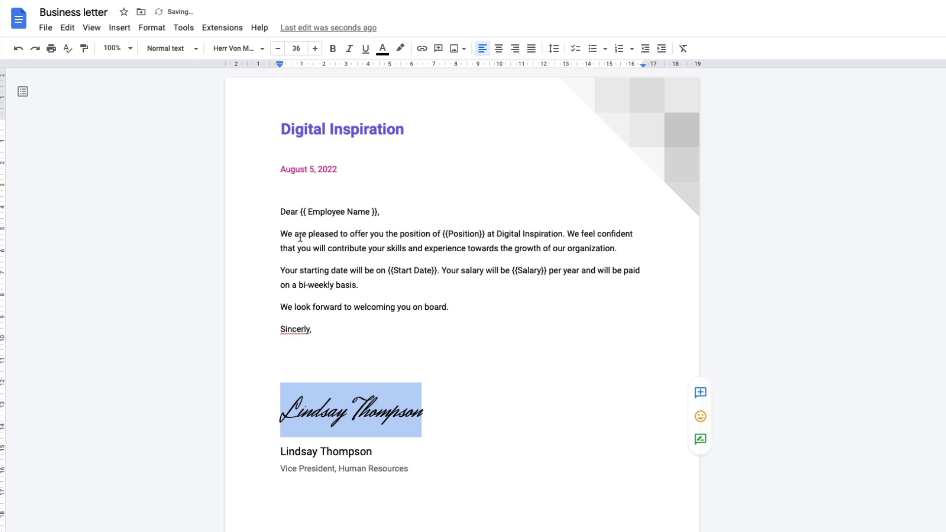
pyautogui.click(382, 49)
pyautogui.click(399, 84)
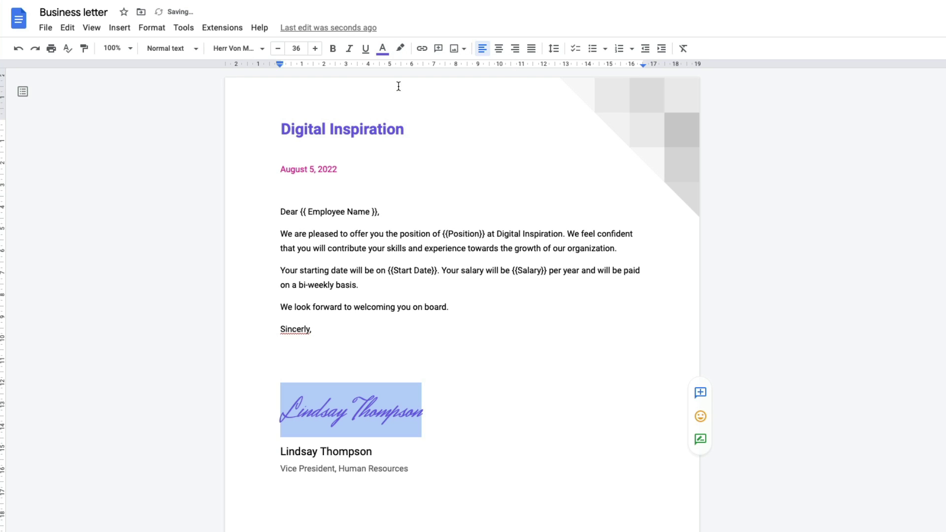
# - Correct 'Sincerly' to 'Sincerely' and delete the blank lines above the signature
pyautogui.click(298, 328)
pyautogui.click(306, 315)
pyautogui.click(316, 369)
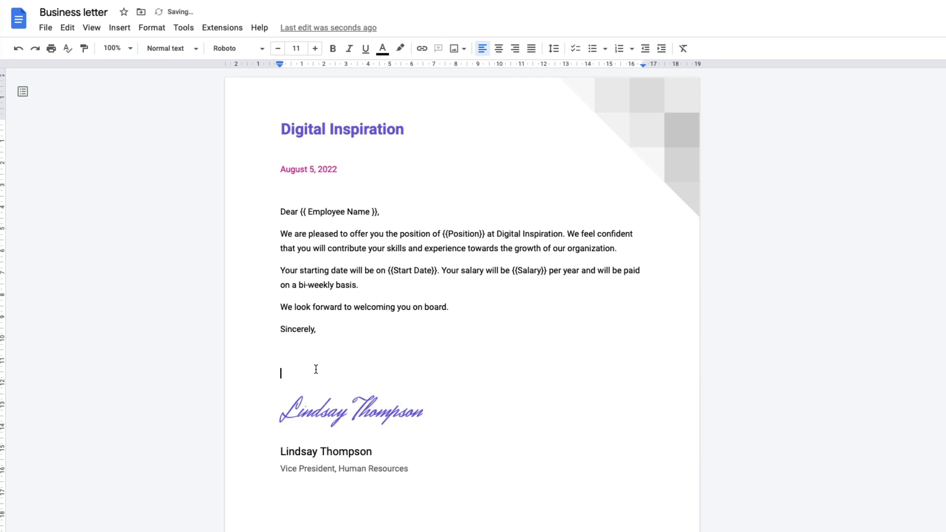
pyautogui.press('BackSpace')
pyautogui.press('BackSpace')
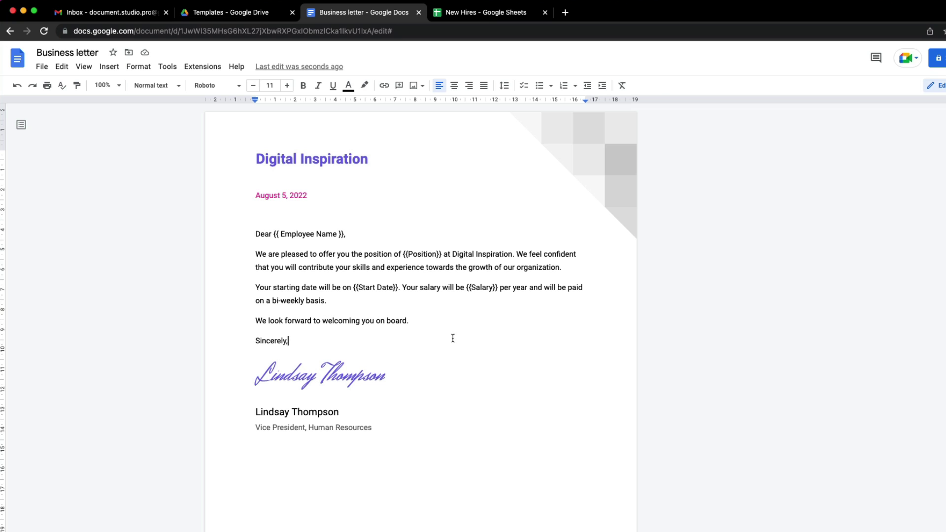
# - Check the New Hires column header and rename the {{Salary}} placeholder to {{Gross Salary}}
pyautogui.click(467, 15)
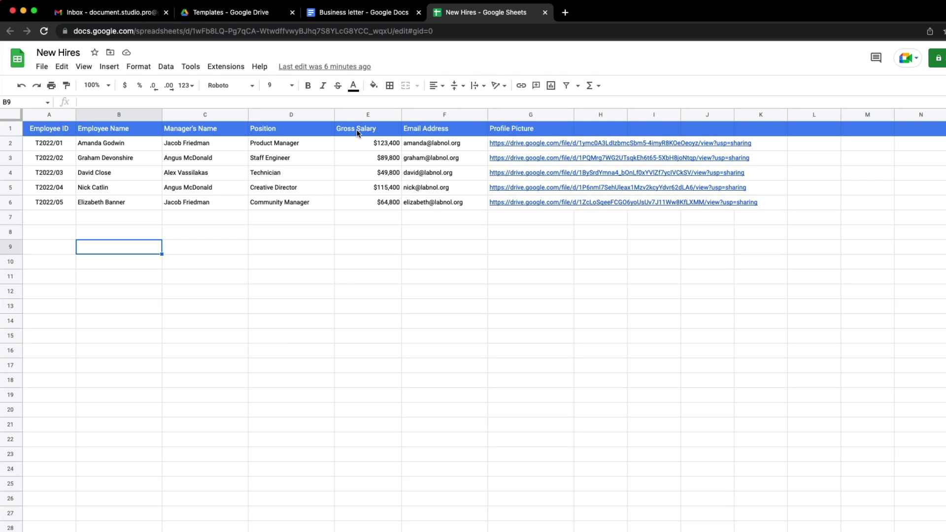
pyautogui.click(356, 15)
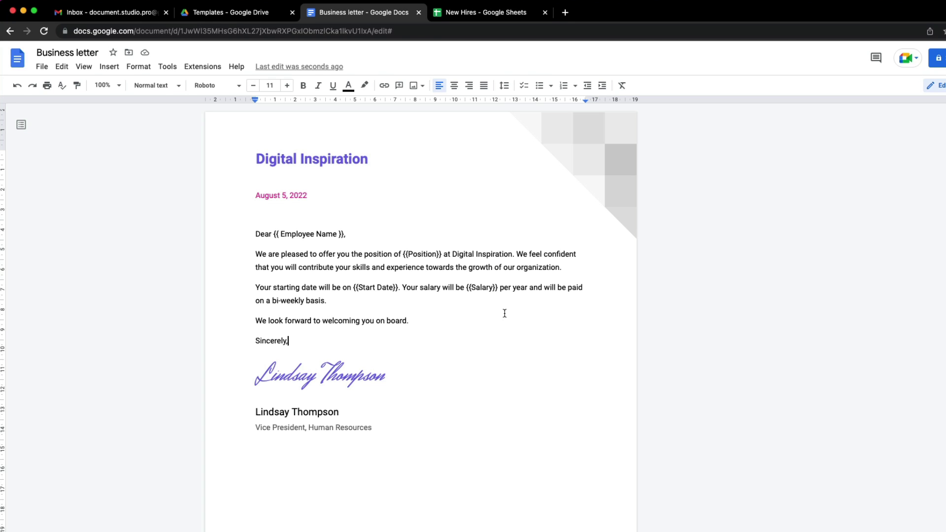
pyautogui.doubleClick(480, 288)
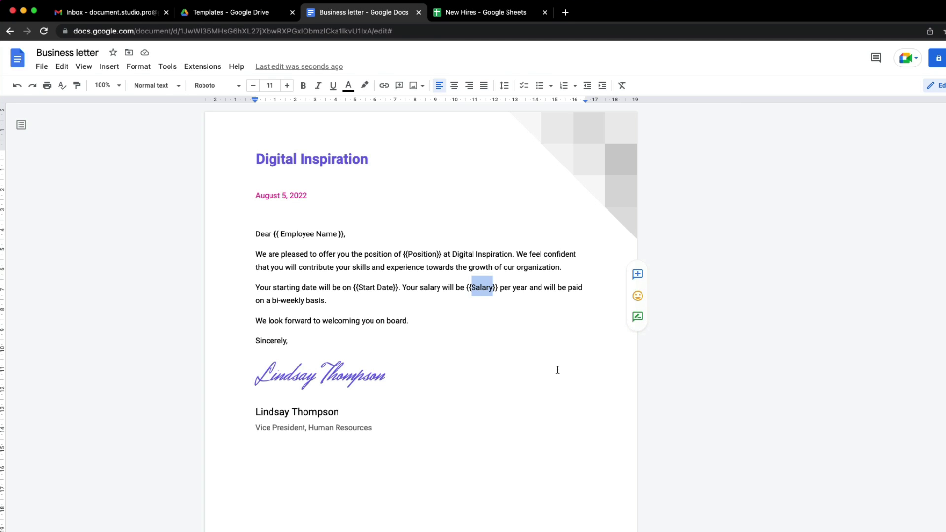
pyautogui.write('Gross Sala')
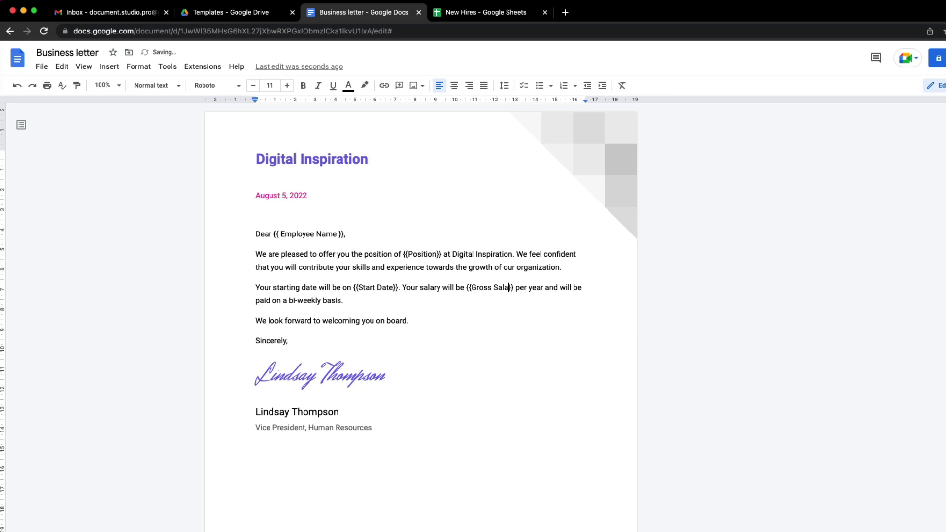
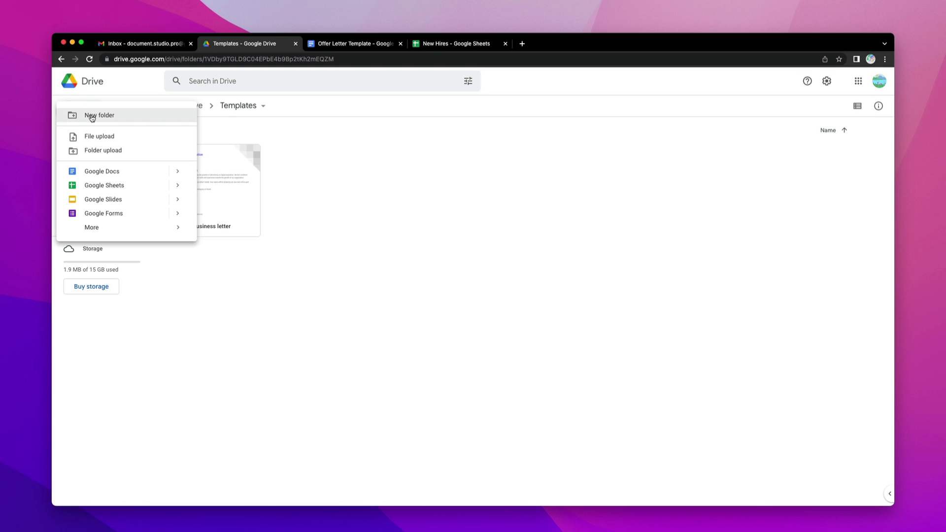
# - Create a blank Google Slides presentation and delete its title and subtitle placeholders
pyautogui.moveTo(162, 206)
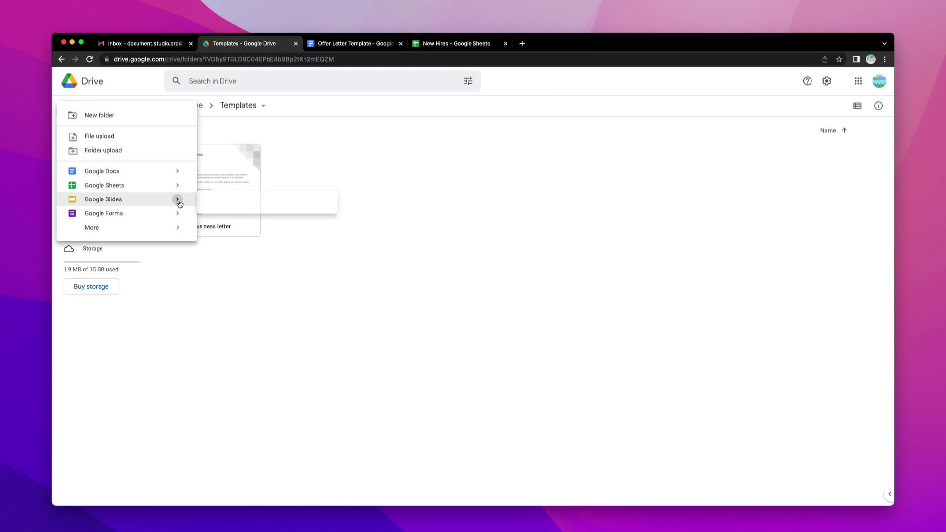
pyautogui.click(222, 208)
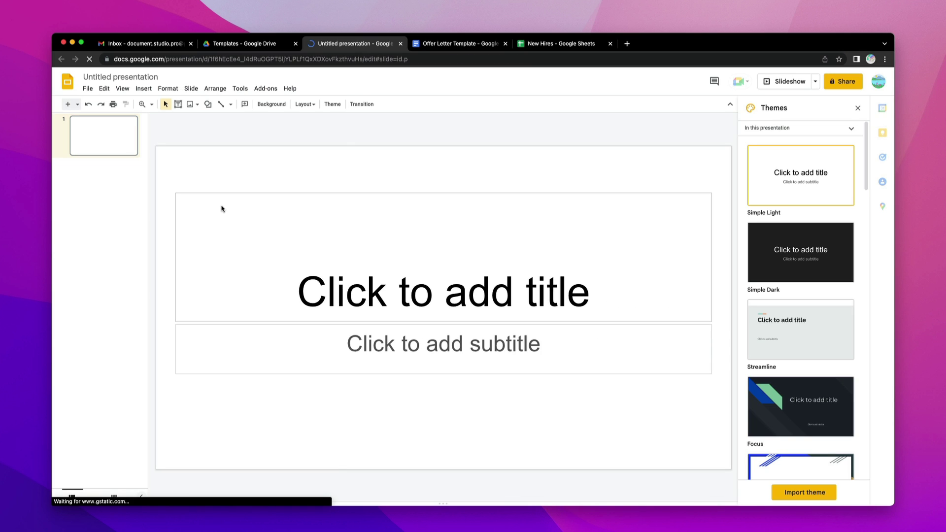
pyautogui.click(884, 495)
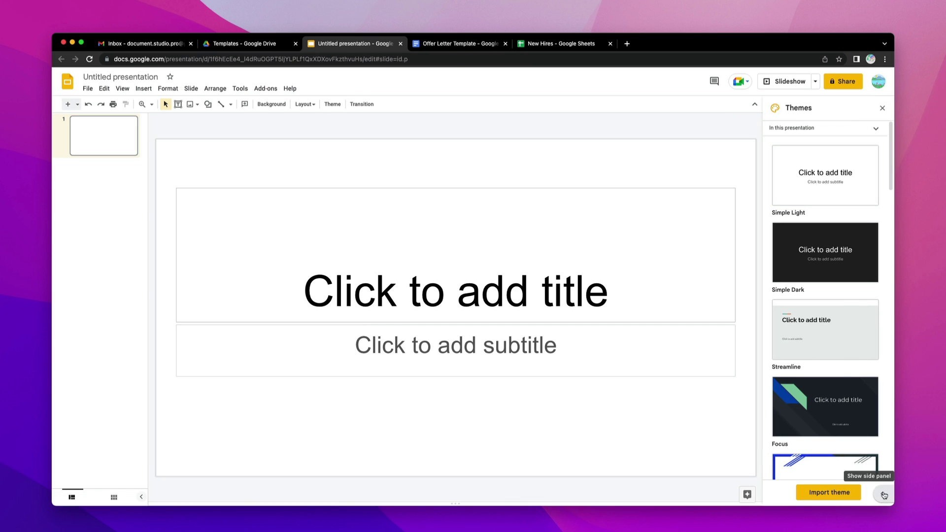
pyautogui.moveTo(723, 429); pyautogui.dragTo(454, 173)
pyautogui.press('Delete')
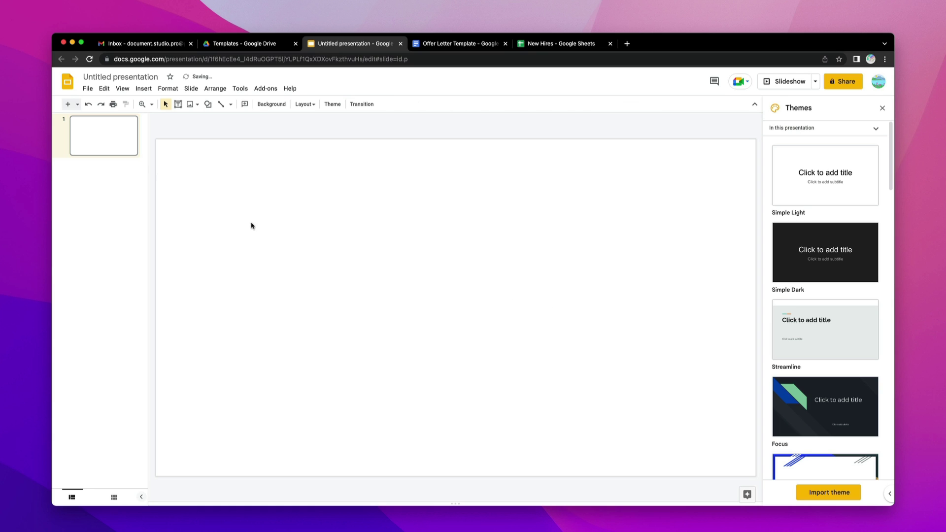
# - Change the slide size to Standard 4:3
pyautogui.click(88, 88)
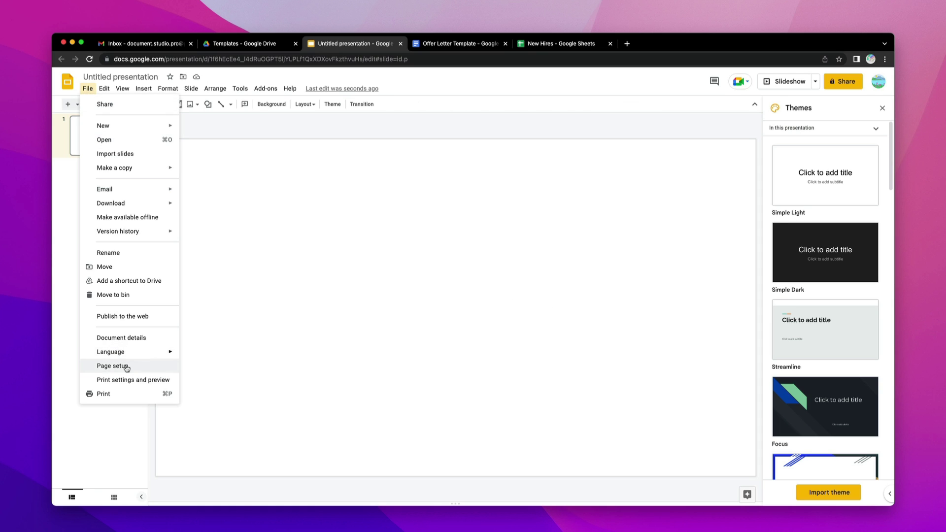
pyautogui.click(127, 367)
pyautogui.click(433, 284)
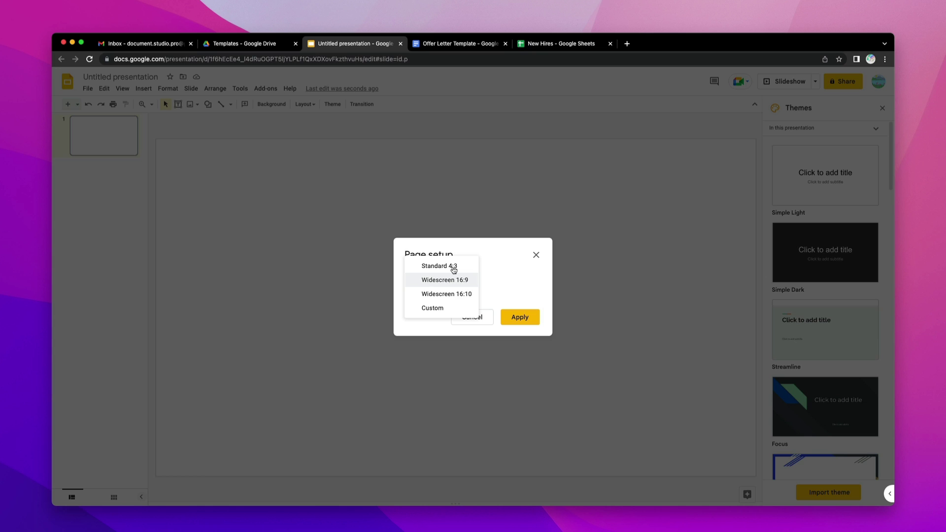
pyautogui.click(454, 268)
pyautogui.click(522, 319)
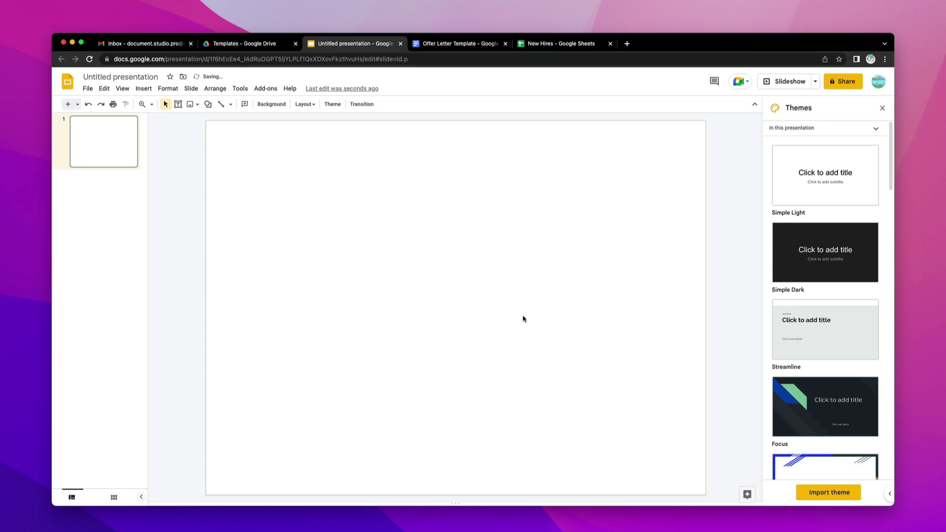
# - Rename the presentation to 'Employee Badges Template'
pyautogui.click(882, 107)
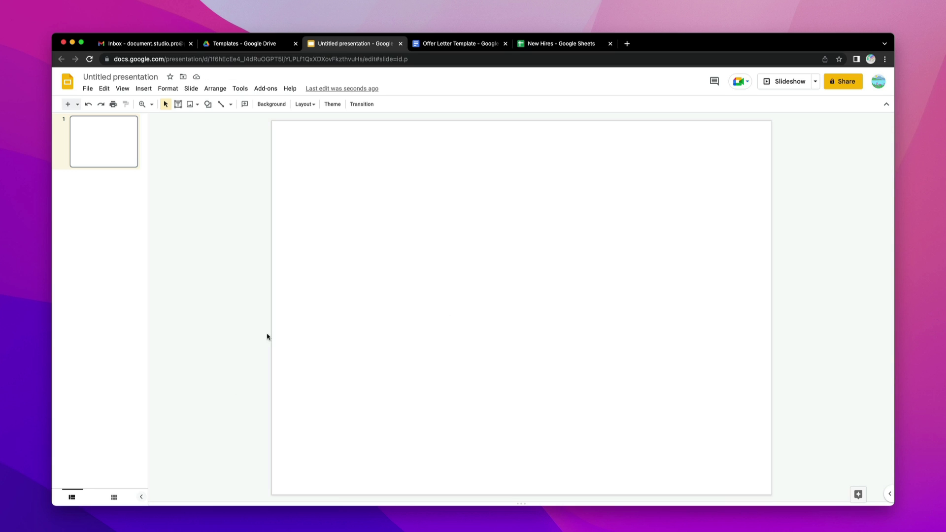
pyautogui.click(141, 497)
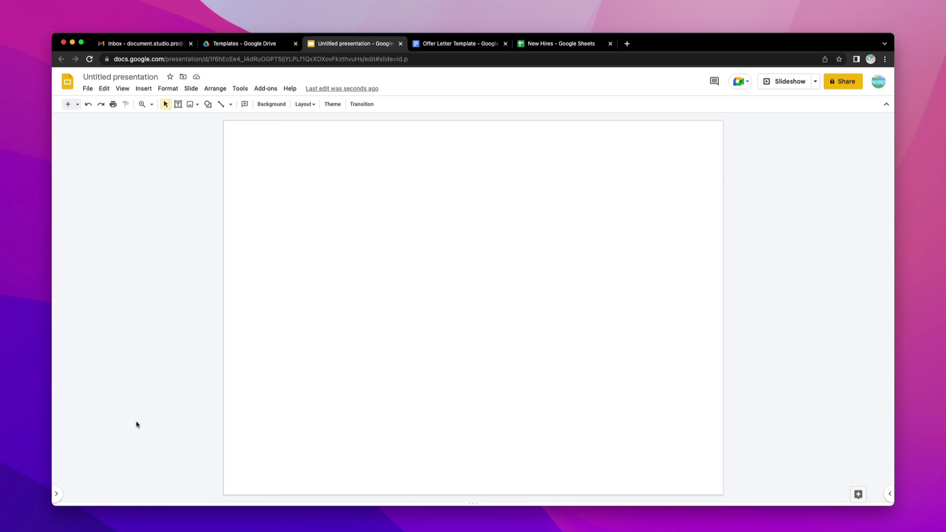
pyautogui.click(145, 76)
pyautogui.write('Employee ')
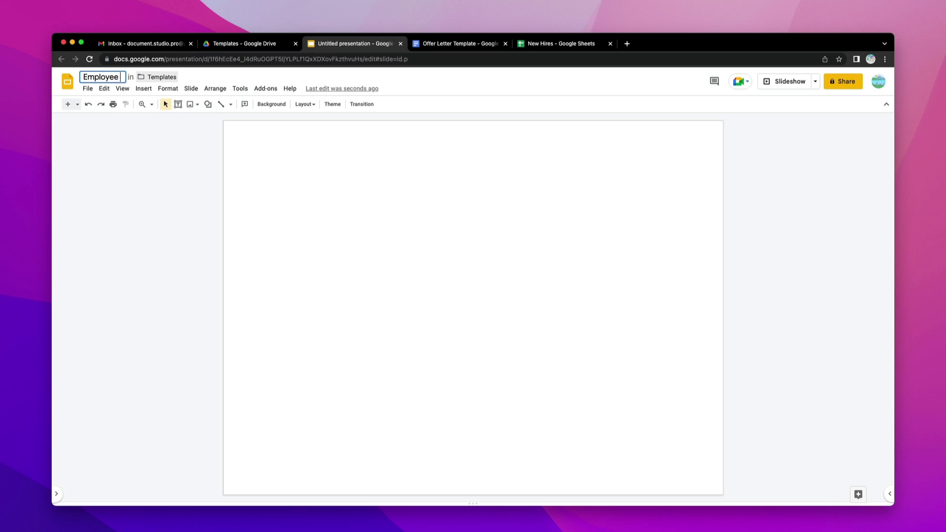
pyautogui.write('Badges Template')
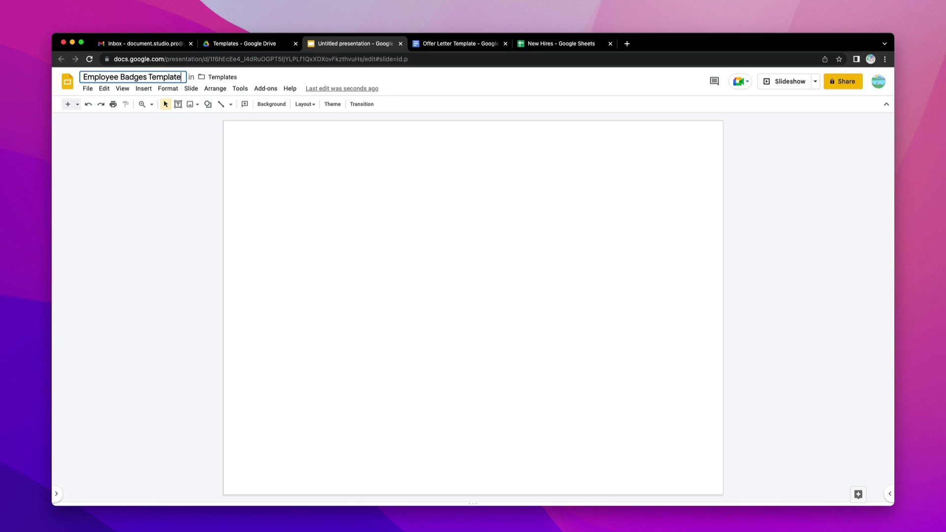
pyautogui.press('Return')
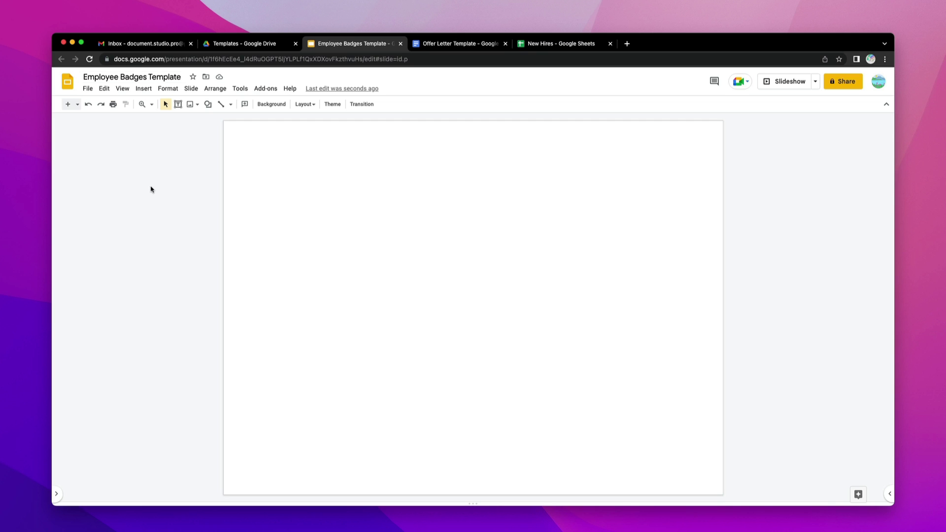
# - Draw a blue text box near the slide top containing '{{ Employee Name}}' in white
pyautogui.click(143, 89)
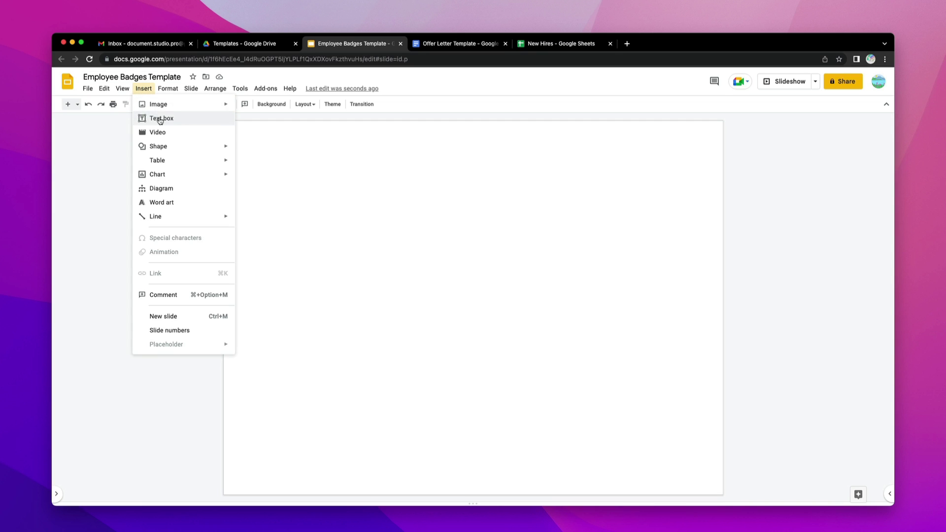
pyautogui.click(160, 119)
pyautogui.moveTo(253, 144); pyautogui.dragTo(685, 192)
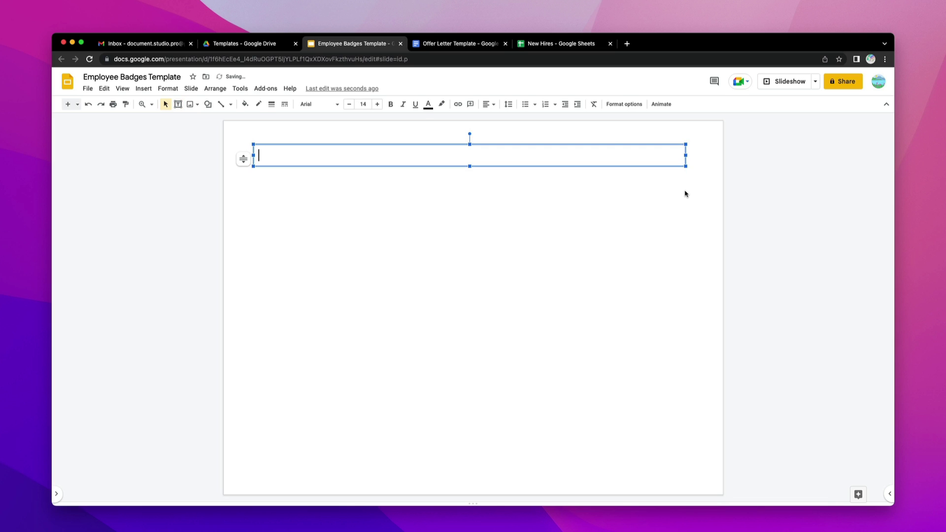
pyautogui.click(245, 104)
pyautogui.click(282, 147)
pyautogui.click(428, 104)
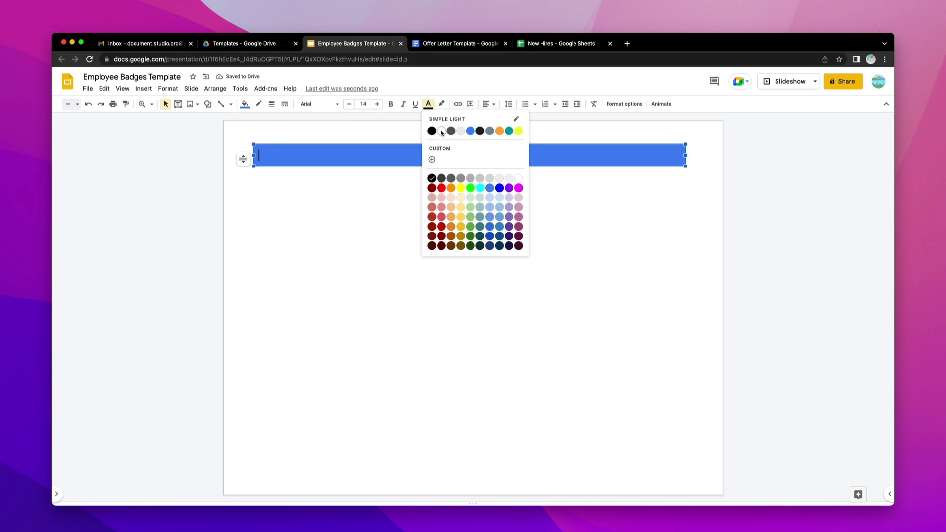
pyautogui.click(441, 130)
pyautogui.write('{{ Employee Name}}')
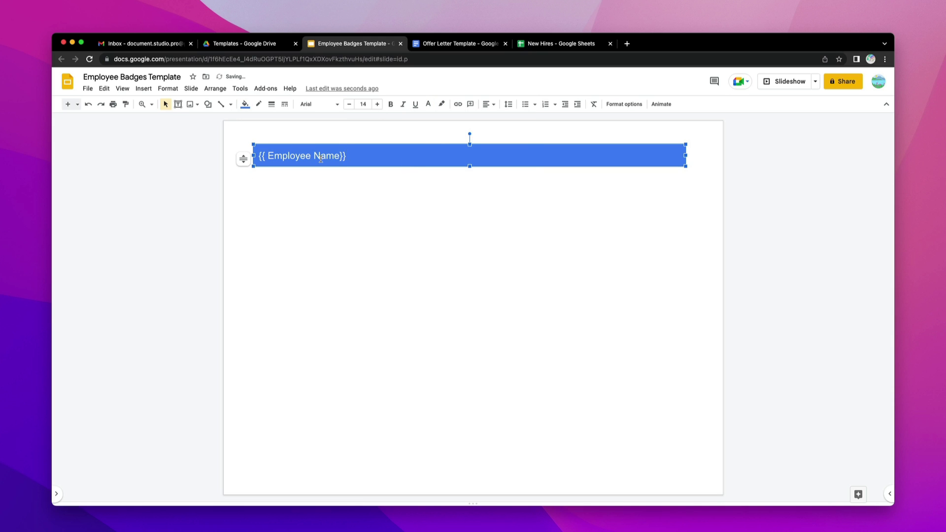
# - Centre the name text in Impact size 48 and stretch the banner across the slide top
pyautogui.tripleClick(321, 158)
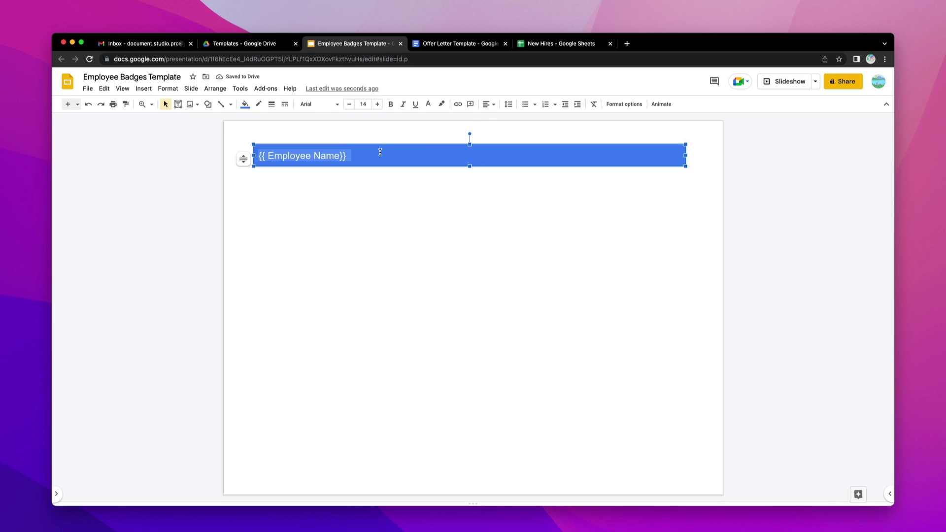
pyautogui.click(487, 104)
pyautogui.click(502, 118)
pyautogui.click(491, 106)
pyautogui.click(502, 130)
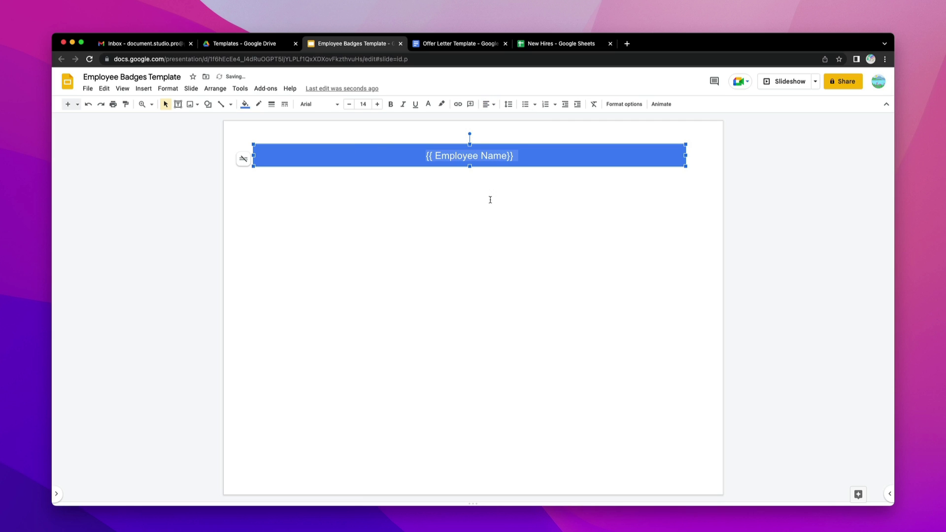
pyautogui.click(319, 105)
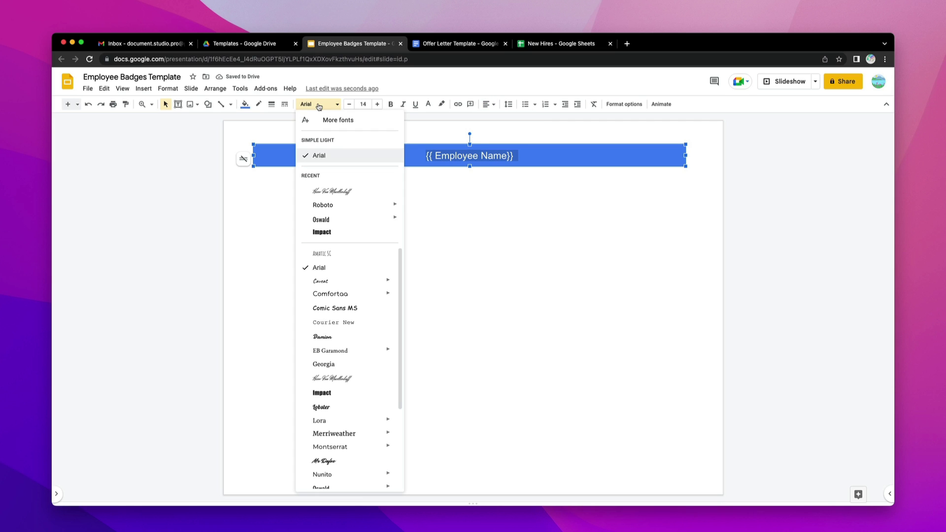
pyautogui.click(339, 232)
pyautogui.click(364, 105)
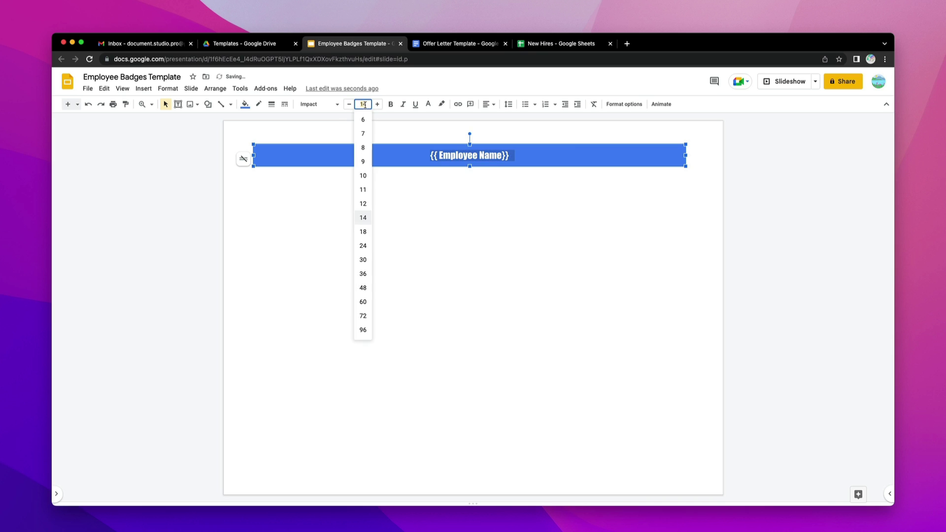
pyautogui.click(363, 288)
pyautogui.press('Escape')
pyautogui.moveTo(253, 166); pyautogui.dragTo(224, 195)
pyautogui.moveTo(685, 143); pyautogui.dragTo(723, 121)
pyautogui.click(395, 229)
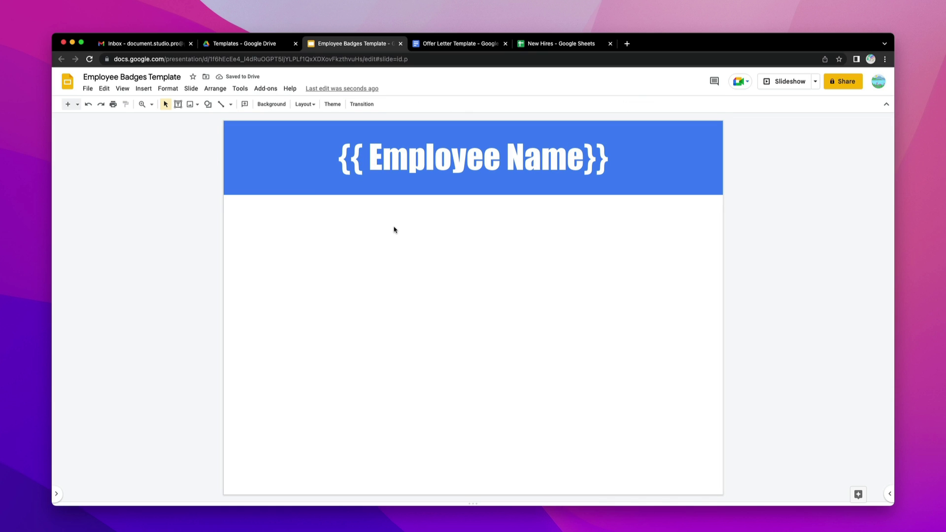
# - Copy the banner to the slide bottom as '{{ Employee ID }}' with near-black fill and size 36
pyautogui.click(305, 195)
pyautogui.moveTo(305, 194); pyautogui.dragTo(324, 478)
pyautogui.doubleClick(547, 455)
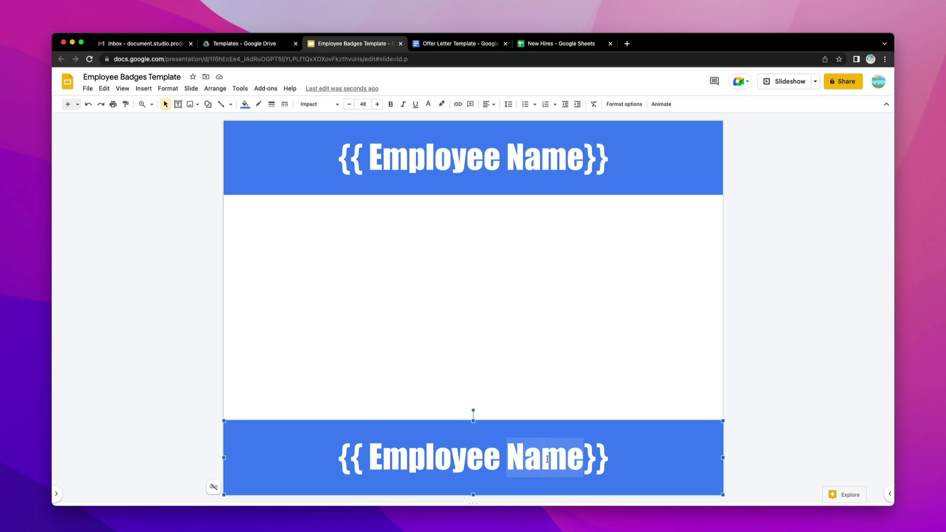
pyautogui.write('ID')
pyautogui.click(244, 105)
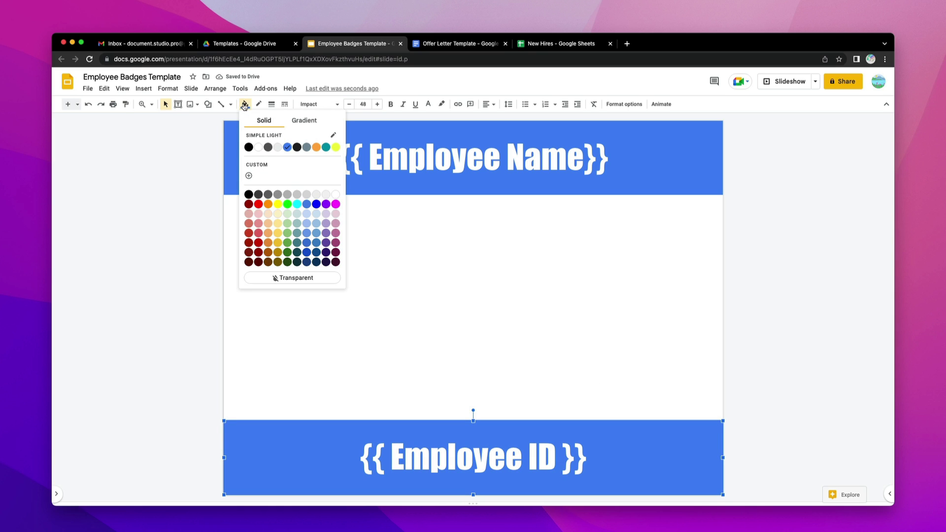
pyautogui.click(296, 147)
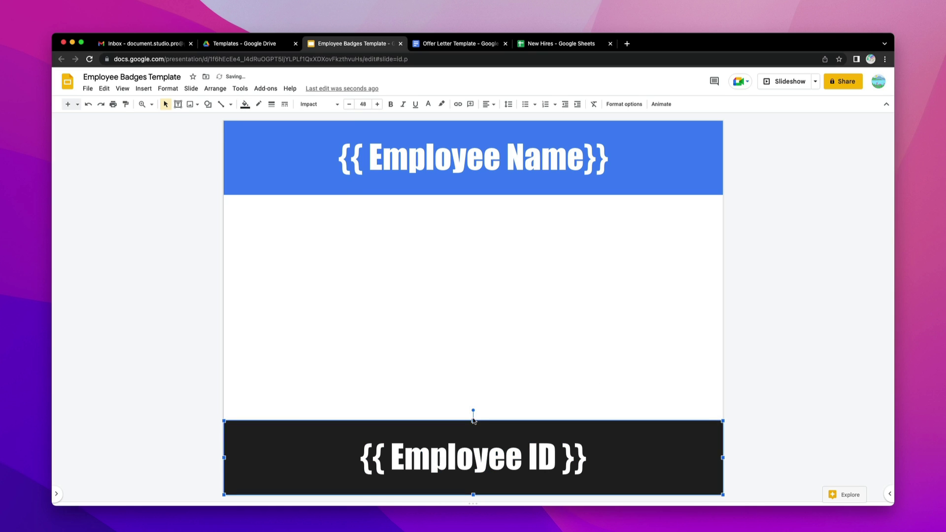
pyautogui.moveTo(473, 439); pyautogui.dragTo(473, 441)
pyautogui.click(363, 104)
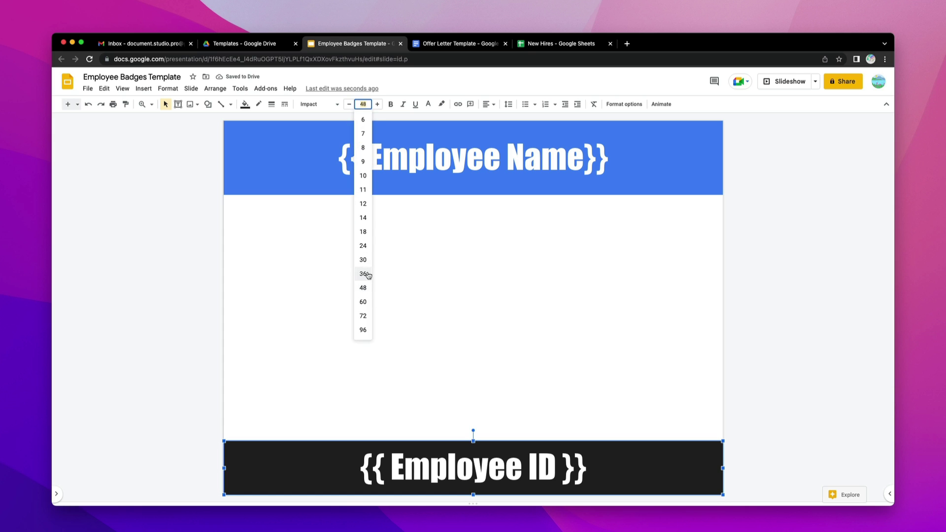
pyautogui.click(364, 274)
pyautogui.click(457, 338)
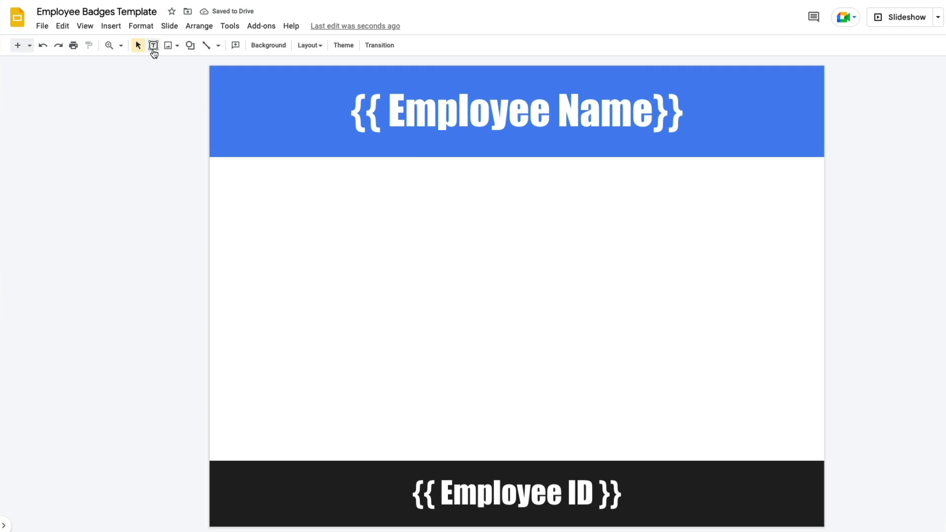
# - Draw a text box below the blue banner, turn off auto-fit, and stretch it tall on the left
pyautogui.click(153, 50)
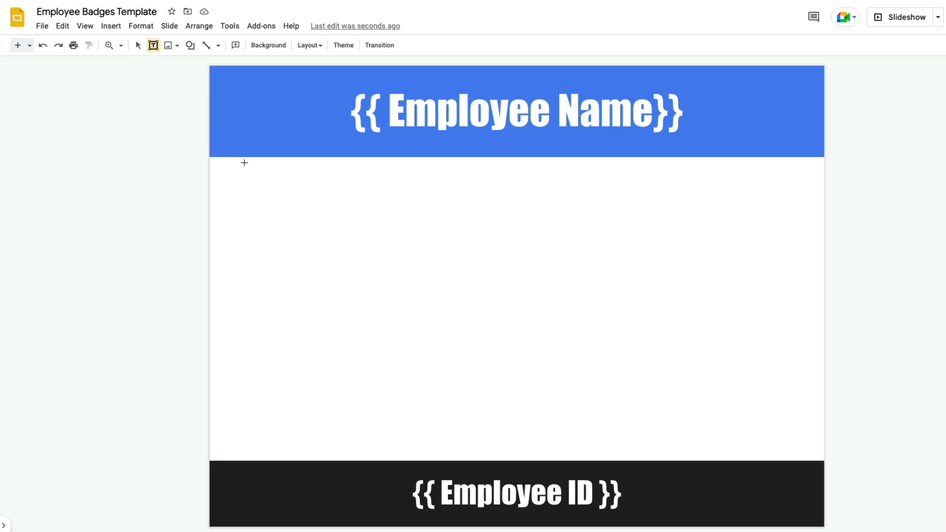
pyautogui.moveTo(244, 163); pyautogui.dragTo(485, 189)
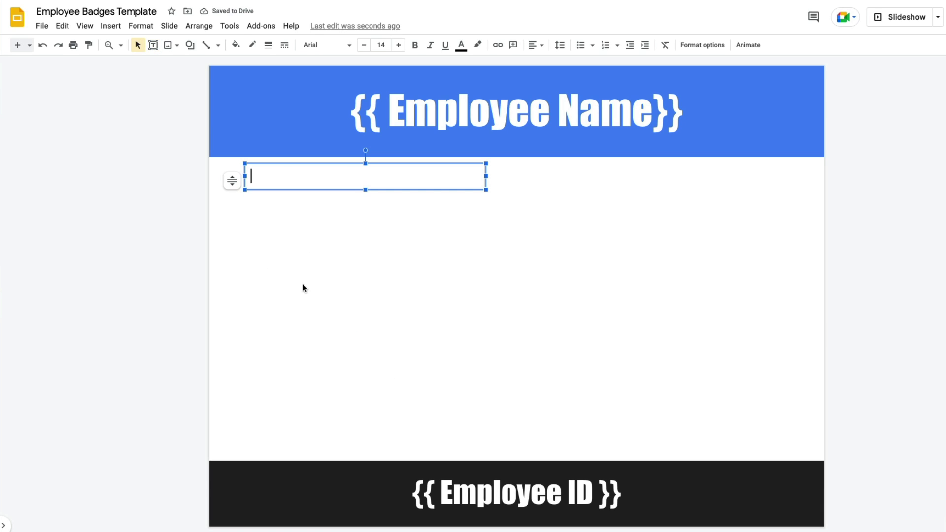
pyautogui.click(232, 181)
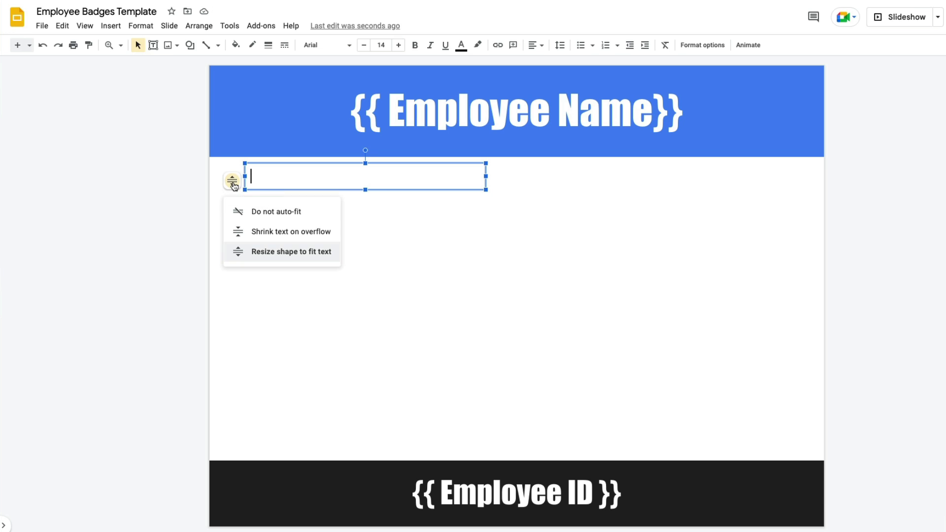
pyautogui.click(279, 213)
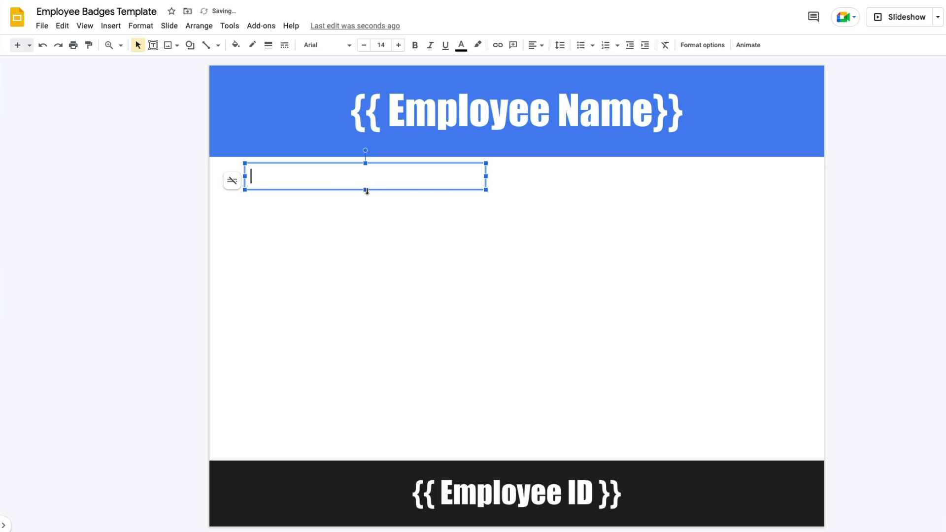
pyautogui.moveTo(367, 191); pyautogui.dragTo(382, 453)
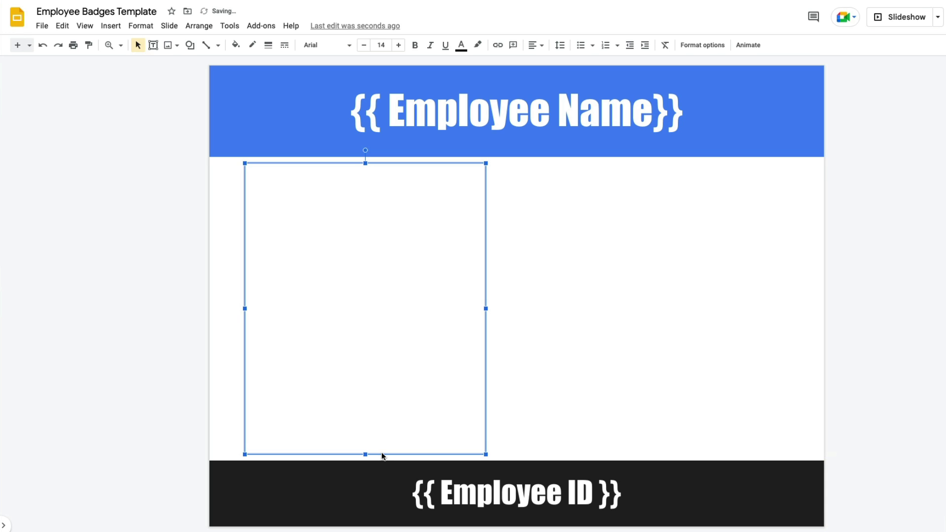
# - Fill the left box with '{{ Embed Image, Profile Picture, mode=CROP }}'
pyautogui.click(348, 247)
pyautogui.write('{{ Embed Image')
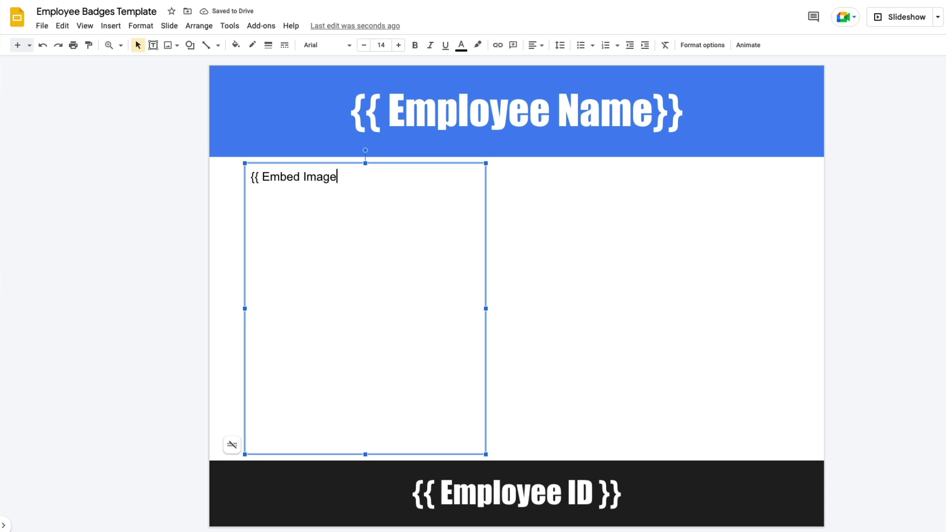
pyautogui.write(', Profile')
pyautogui.press('BackSpace')
pyautogui.write('ile')
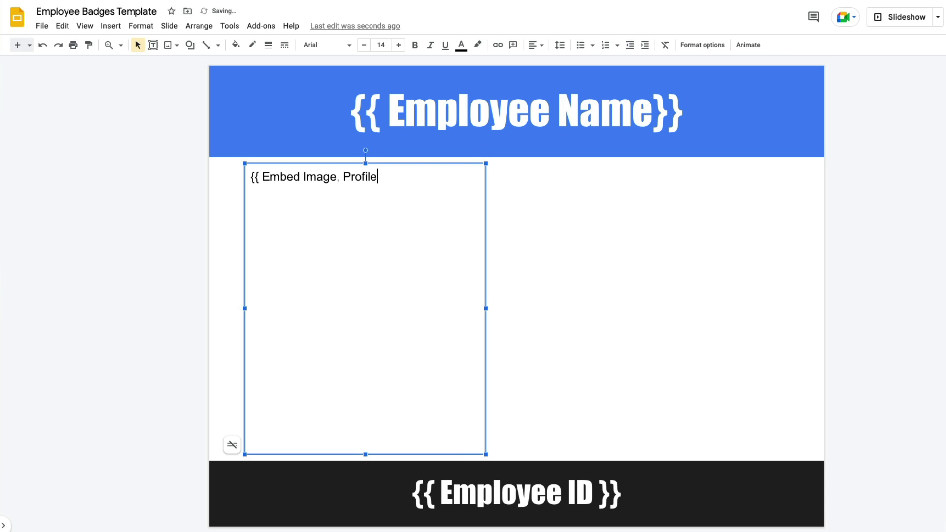
pyautogui.write(' Picture ')
pyautogui.write('}}')
pyautogui.press('Left')
pyautogui.press('Left')
pyautogui.press('Left')
pyautogui.write(', mod')
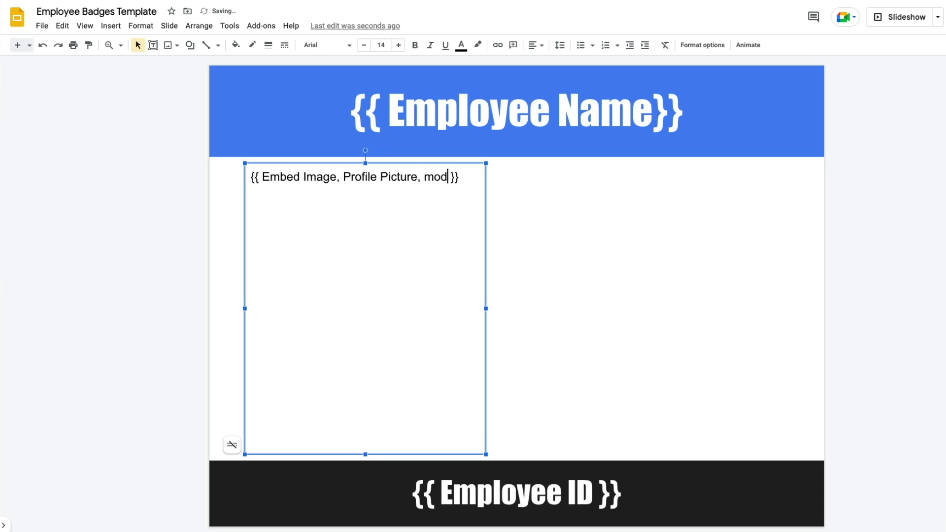
pyautogui.write('e=CROP')
pyautogui.click(646, 353)
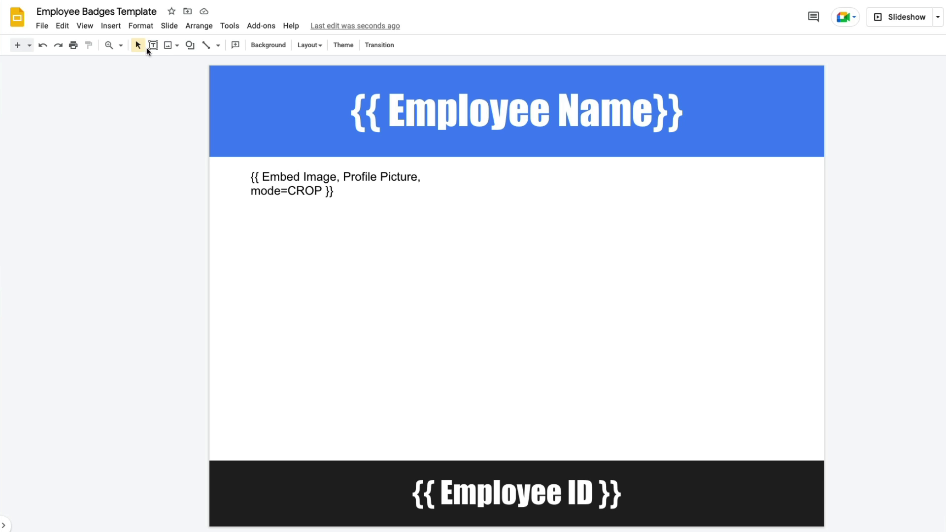
# - Draw a right-side box reading '{{ Embed QR Code, Employee ID, width=600 }}', disable auto-fit, and enlarge it
pyautogui.moveTo(594, 182)
pyautogui.mouseDown()
pyautogui.moveTo(745, 390)
pyautogui.moveTo(793, 415)
pyautogui.mouseUp()
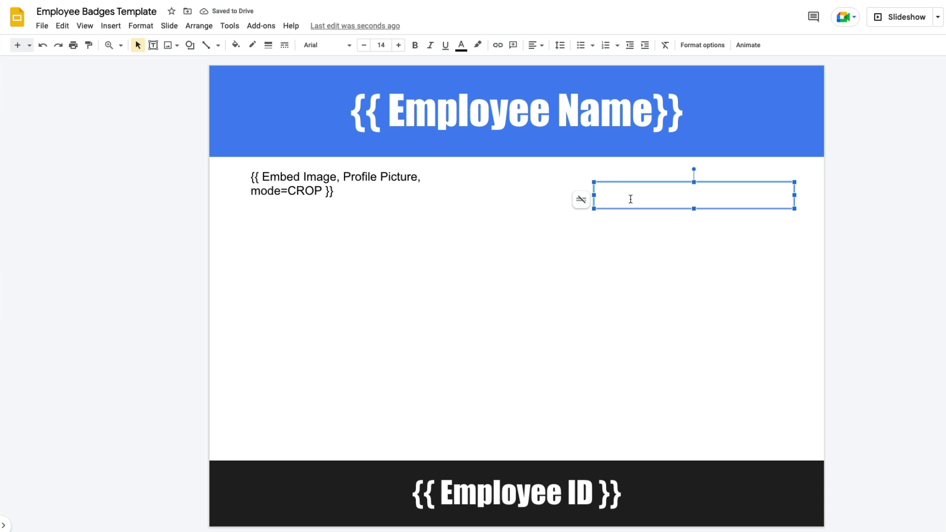
pyautogui.write('{{ Embed Q')
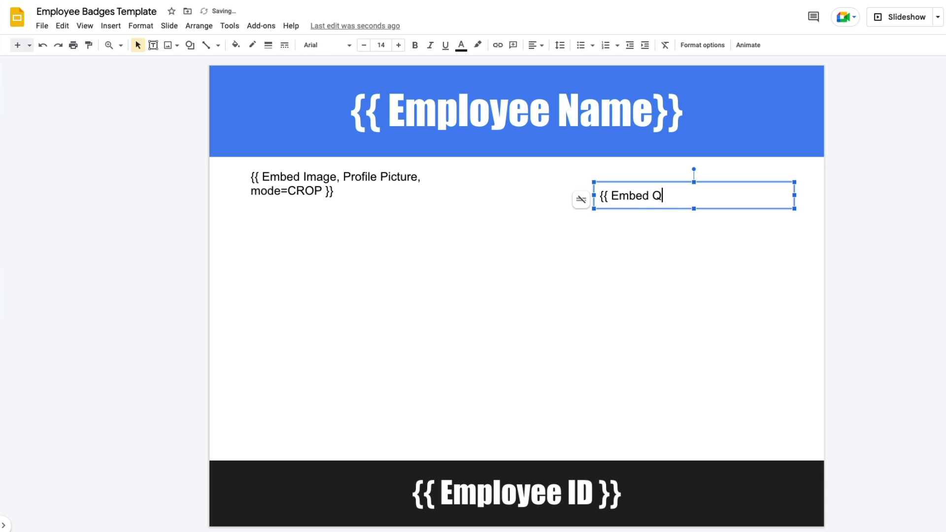
pyautogui.write('R Code, ')
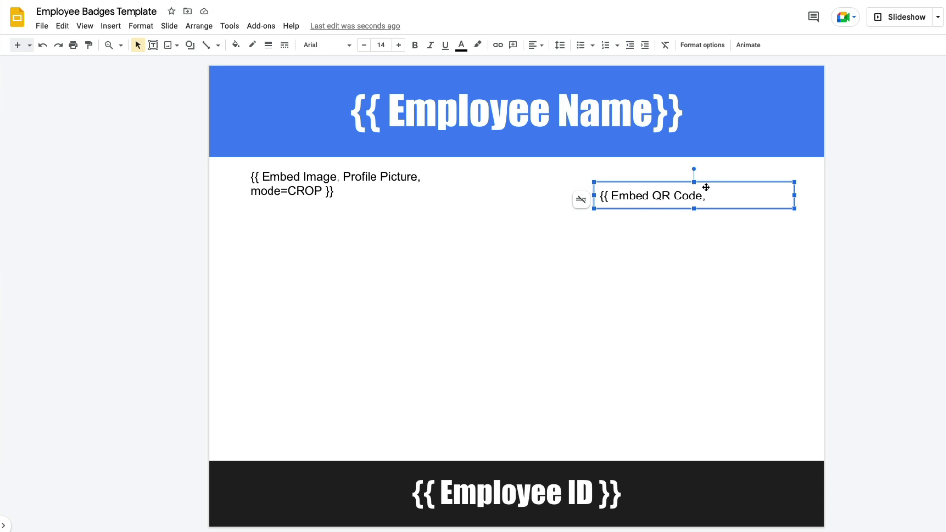
pyautogui.write('Employee ID')
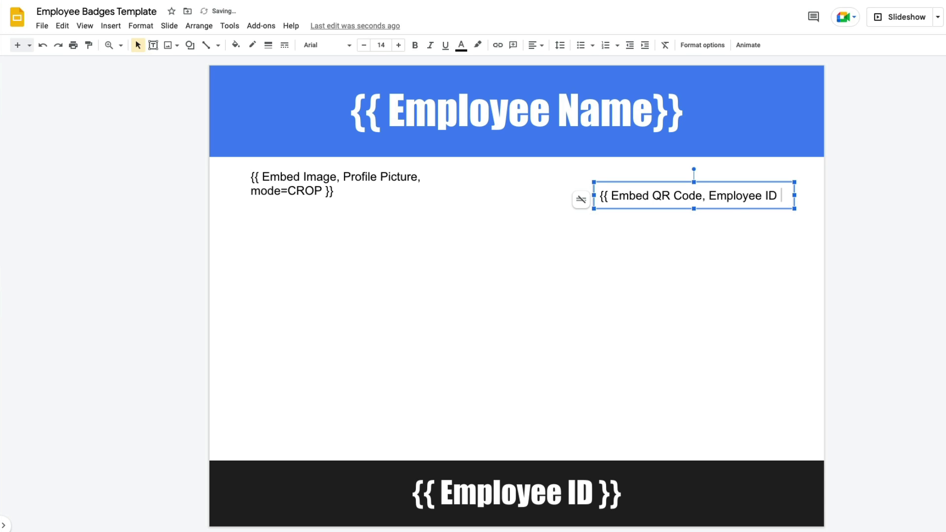
pyautogui.write(' }}')
pyautogui.click(777, 196)
pyautogui.write(', width=600')
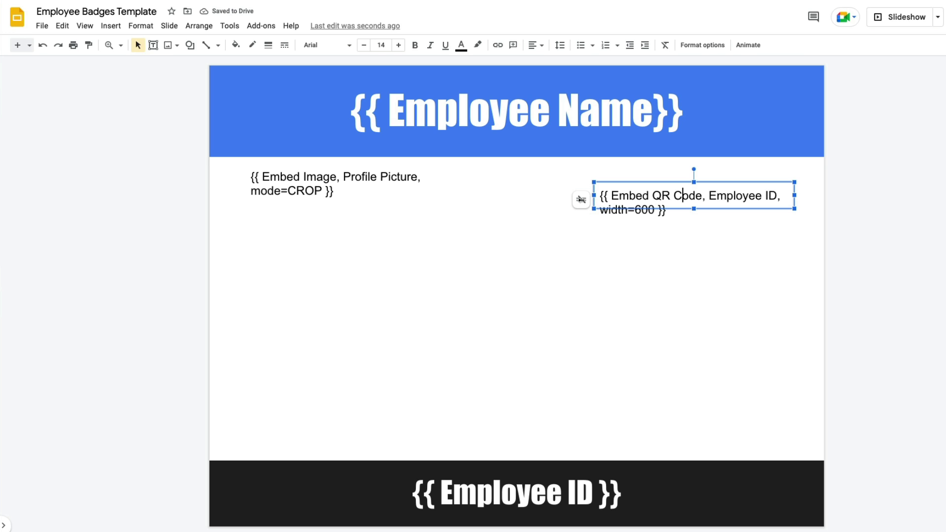
pyautogui.click(581, 200)
pyautogui.click(621, 230)
pyautogui.moveTo(693, 209); pyautogui.dragTo(707, 380)
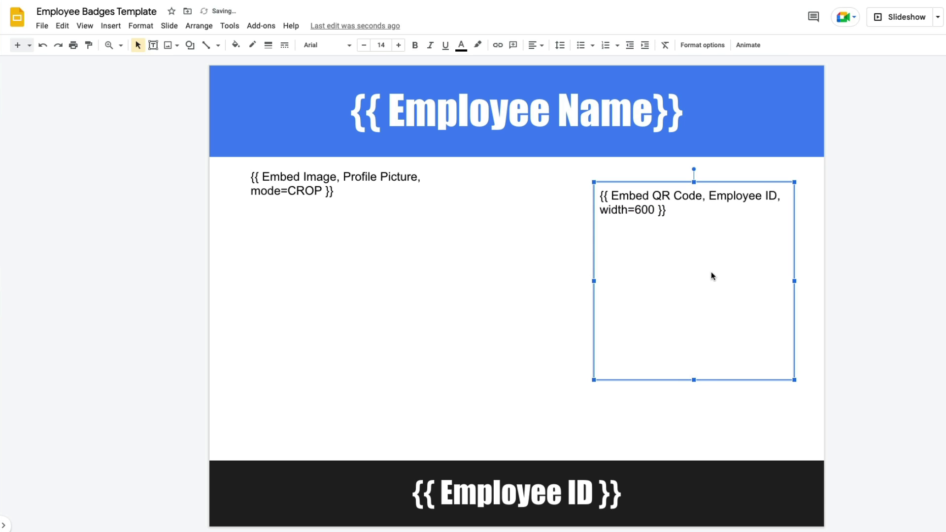
pyautogui.moveTo(711, 271); pyautogui.dragTo(705, 291)
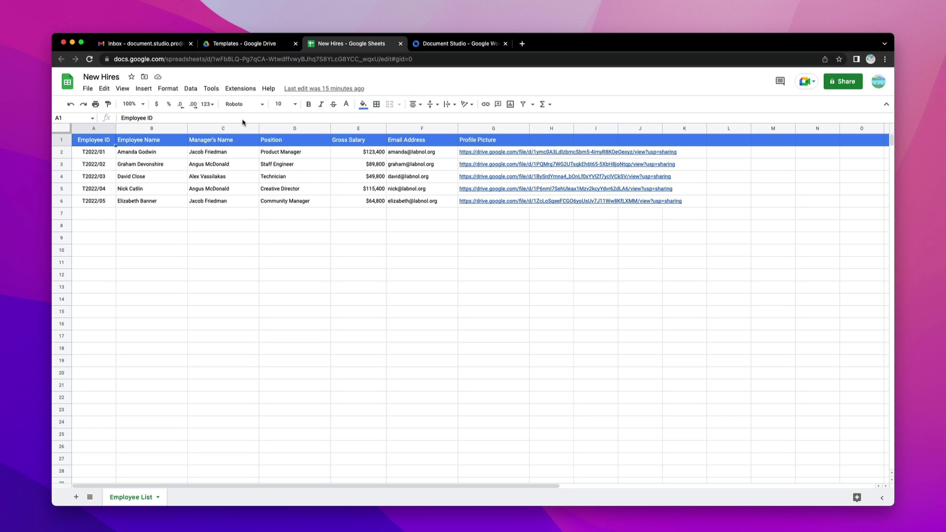
# - Open the Document Studio add-on from the Extensions menu
pyautogui.click(246, 90)
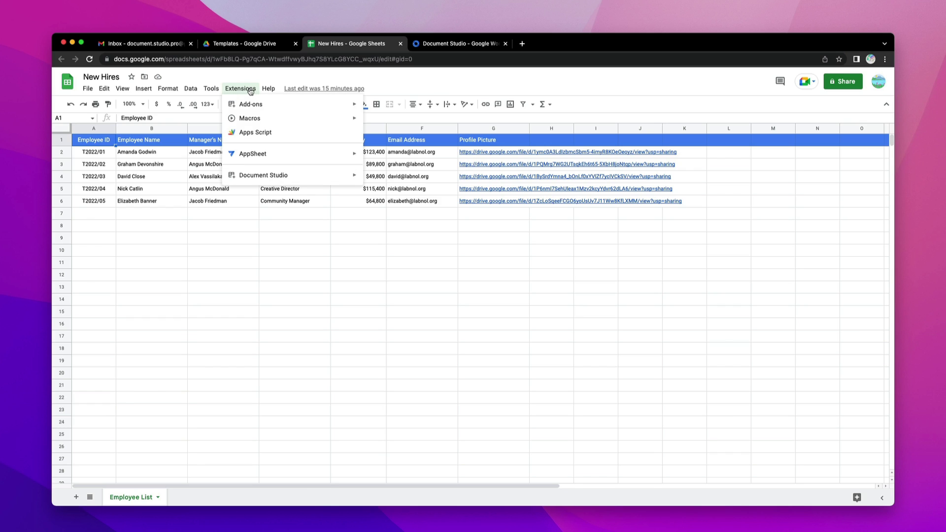
pyautogui.moveTo(284, 173)
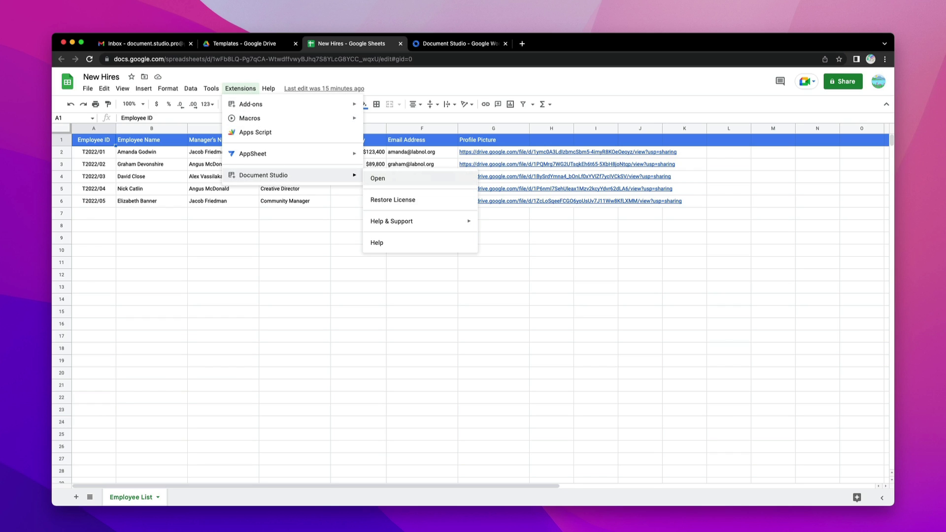
pyautogui.click(377, 178)
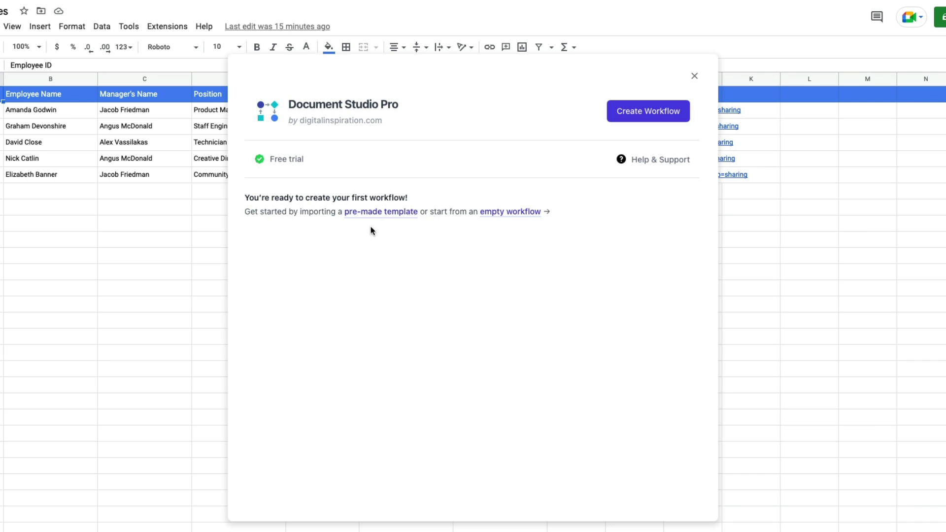
# - Create a workflow named 'Send Letters to New Hires' on the Employee List sheet and continue
pyautogui.click(397, 216)
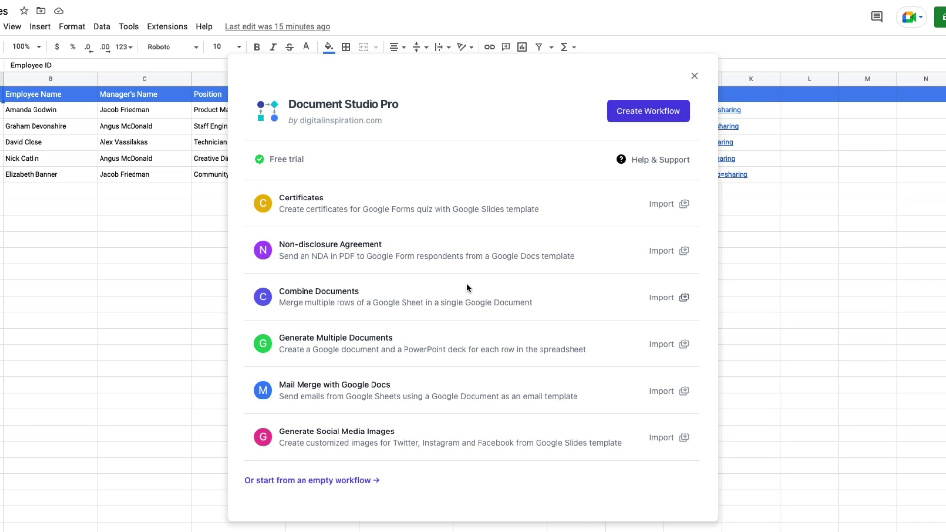
pyautogui.click(649, 112)
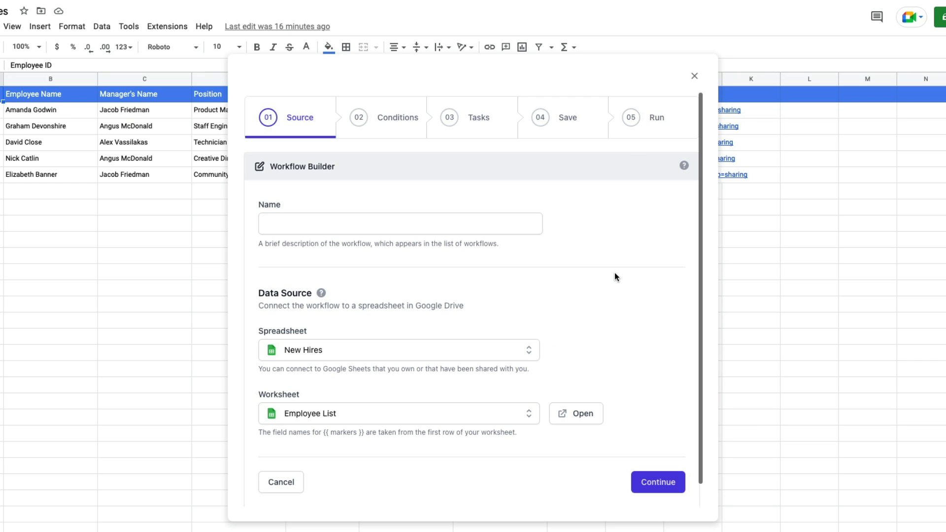
pyautogui.click(471, 224)
pyautogui.write('Send L')
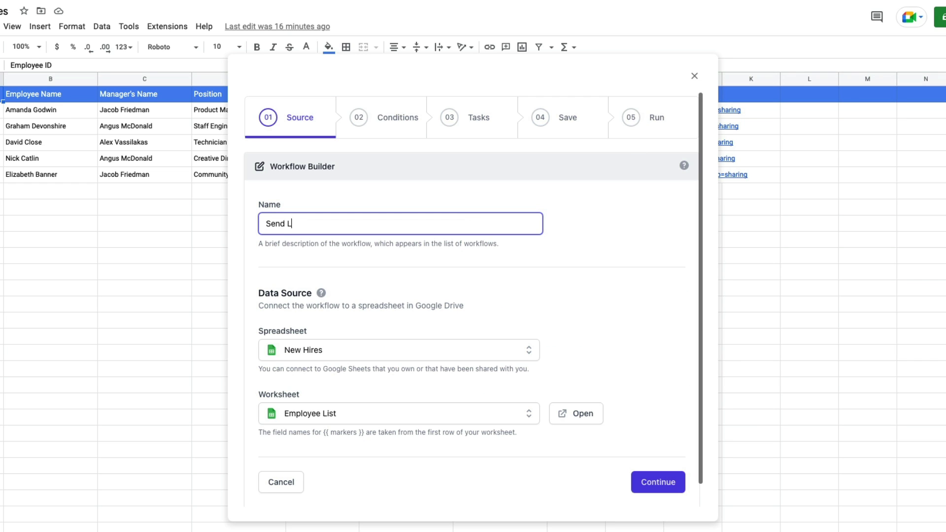
pyautogui.write('etters to New Hires')
pyautogui.click(499, 454)
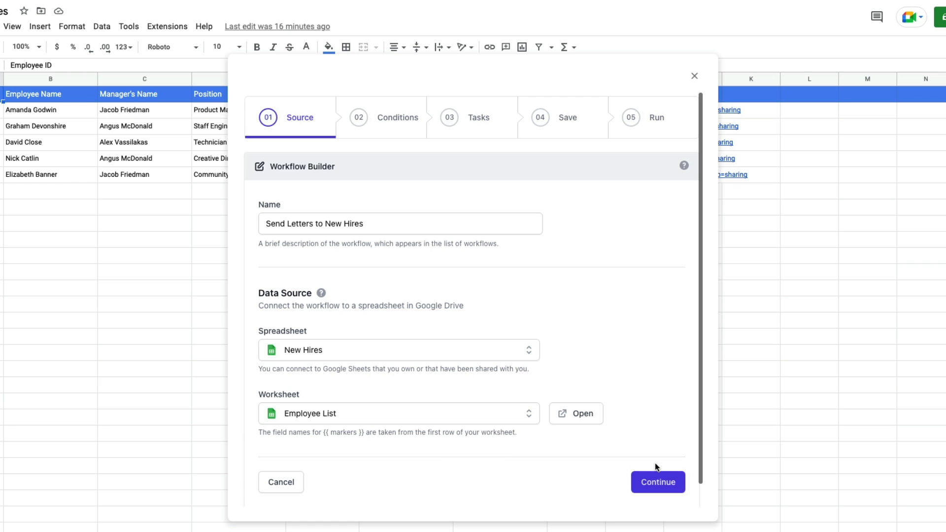
pyautogui.click(656, 480)
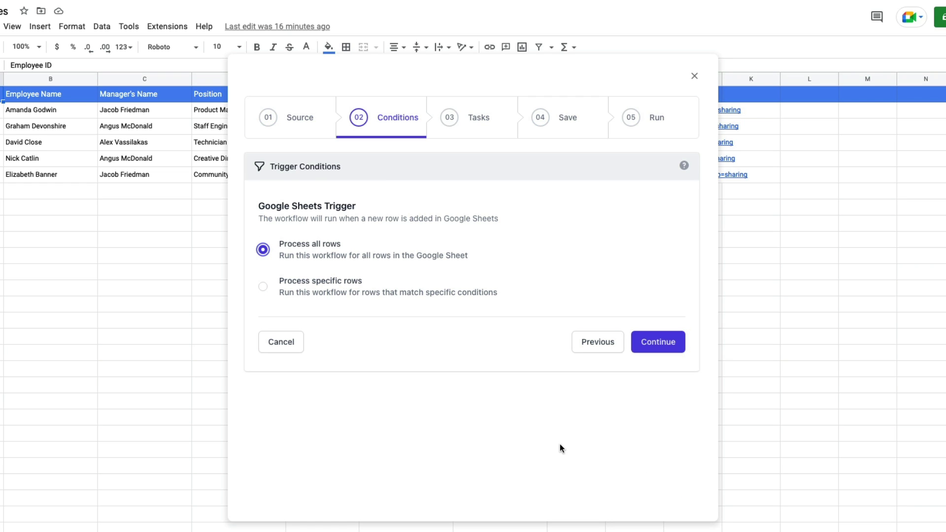
# - Add a condition where Manager's Name contains Alex or Angus
pyautogui.click(263, 287)
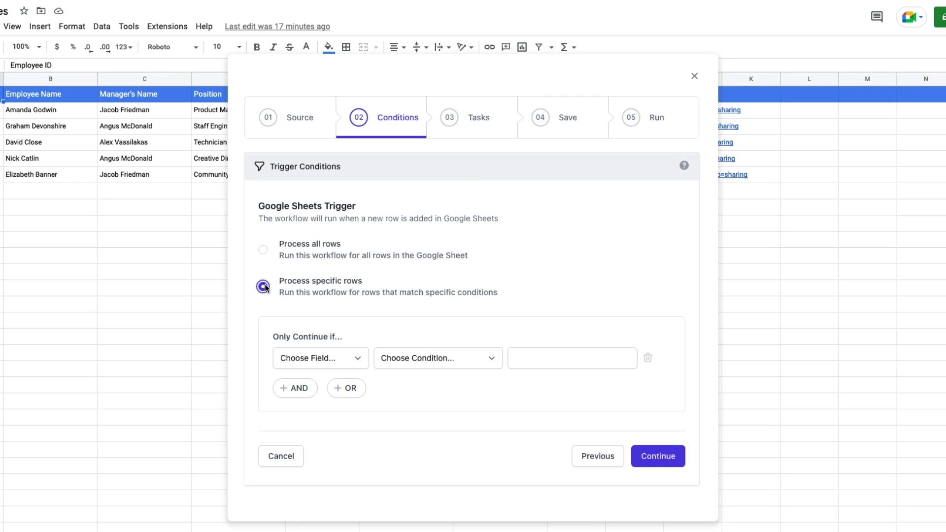
pyautogui.click(352, 356)
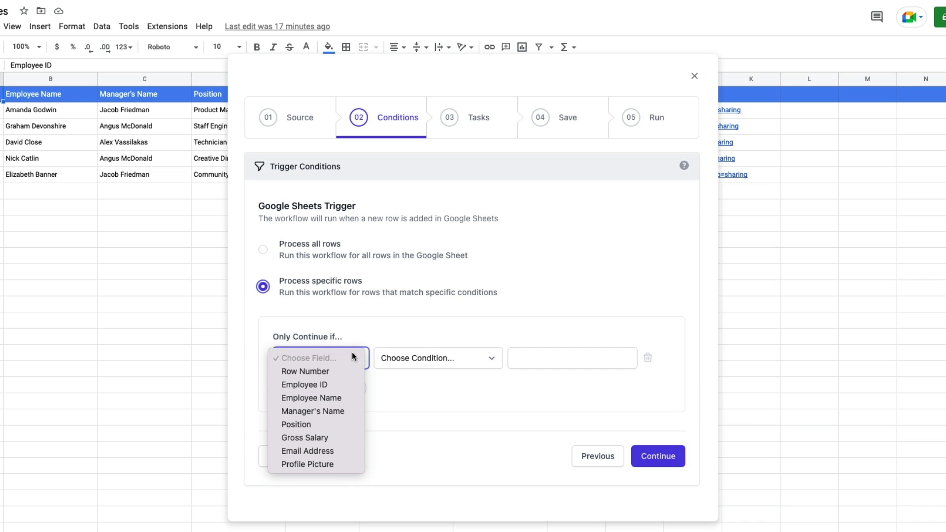
pyautogui.click(355, 412)
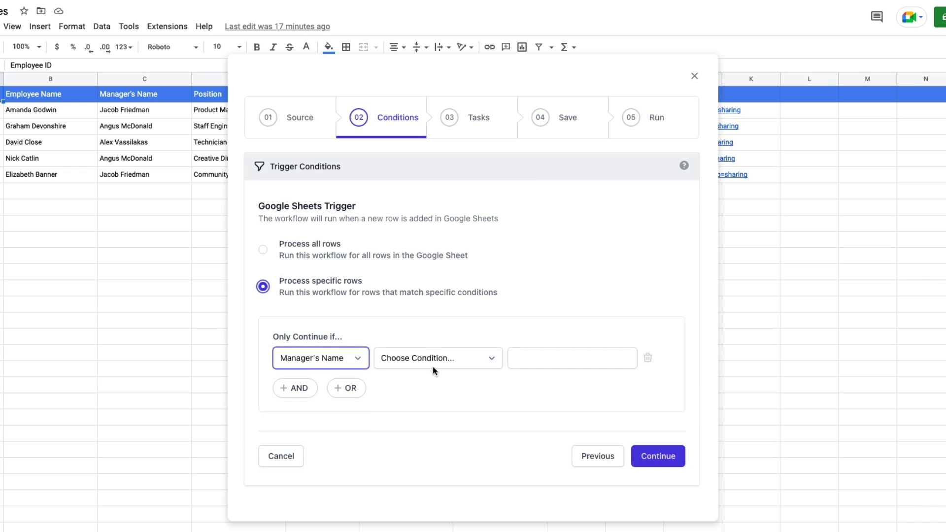
pyautogui.click(442, 356)
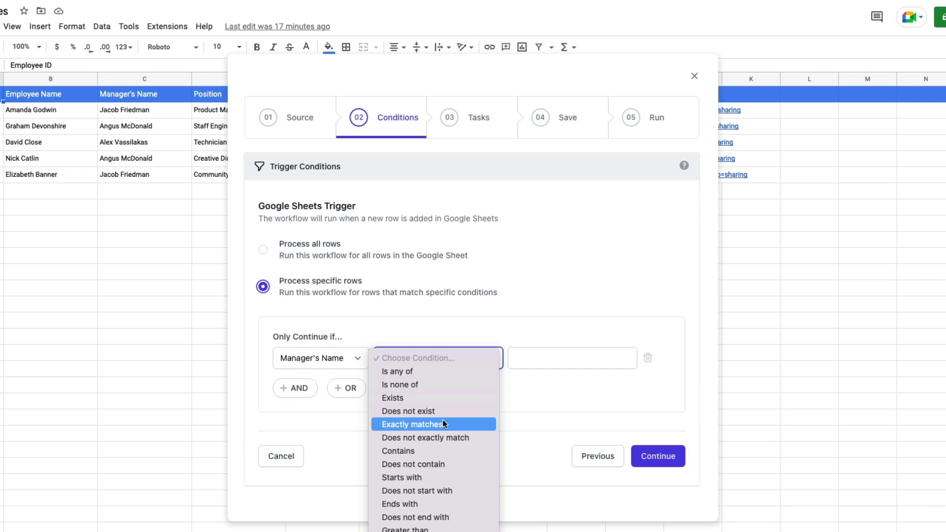
pyautogui.click(445, 451)
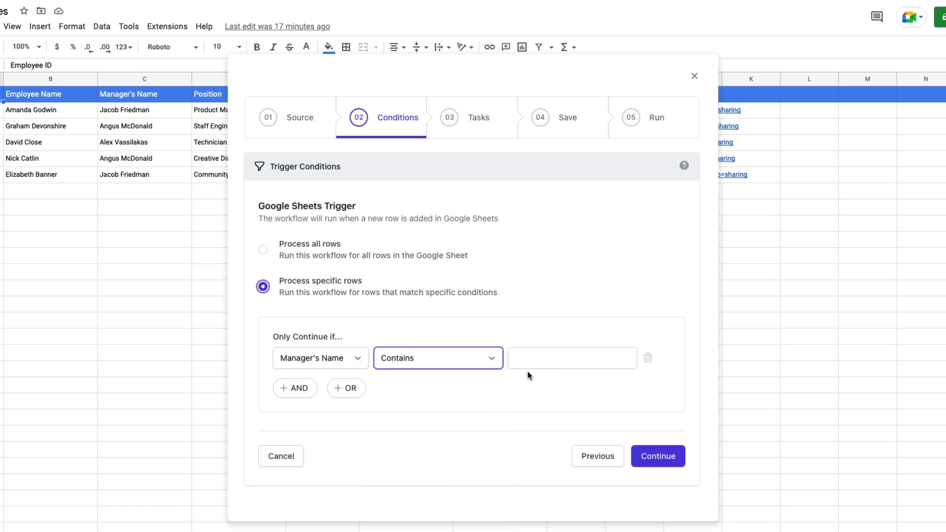
pyautogui.click(544, 363)
pyautogui.write('Alex')
pyautogui.press('Return')
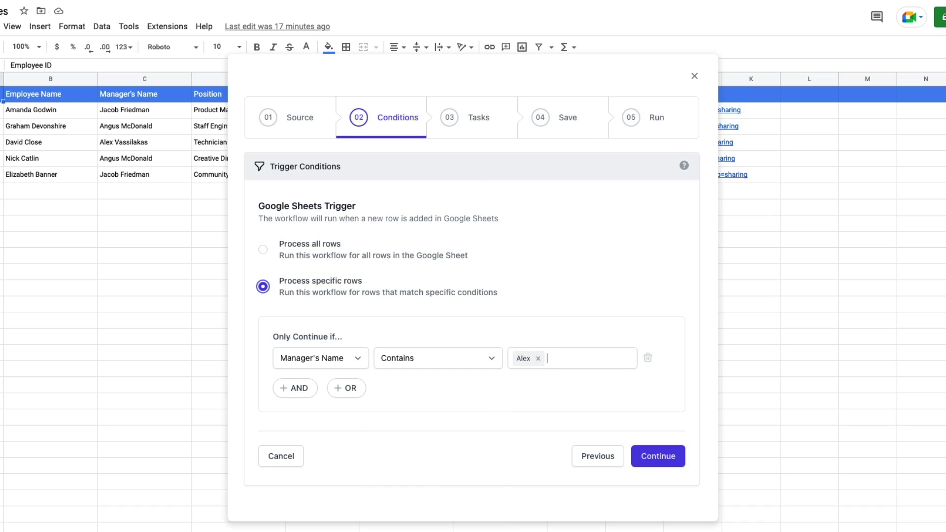
pyautogui.write('Angus')
pyautogui.press('Return')
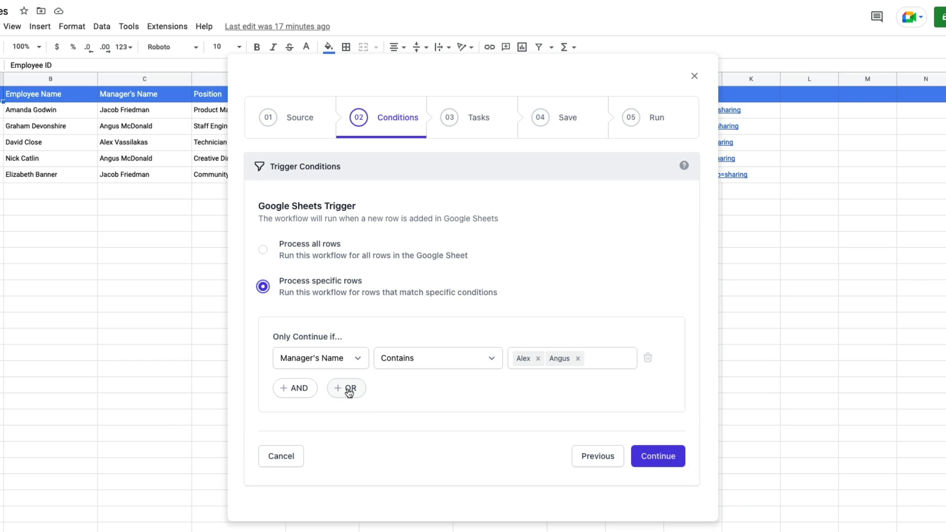
# - Add an OR condition group where Position does not contain Engineer
pyautogui.click(348, 390)
pyautogui.scroll(-3, 378, 402)
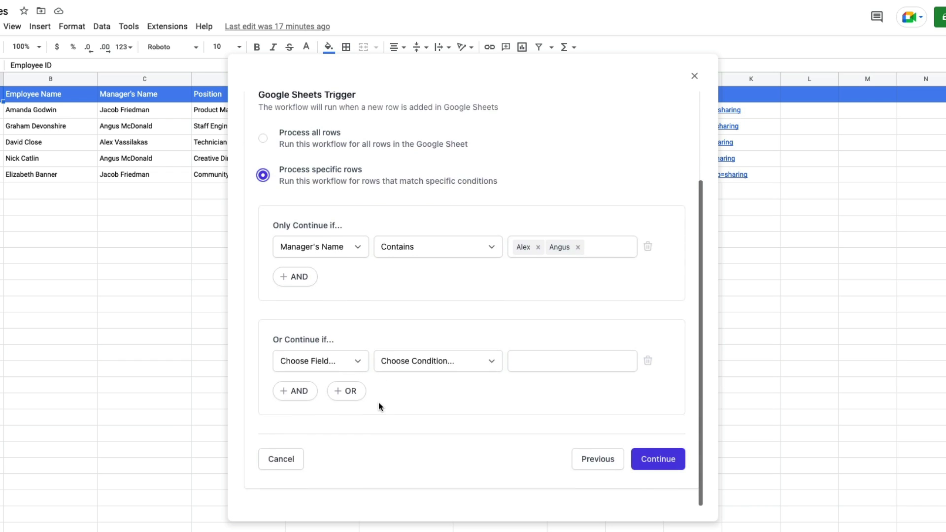
pyautogui.click(339, 362)
pyautogui.click(336, 426)
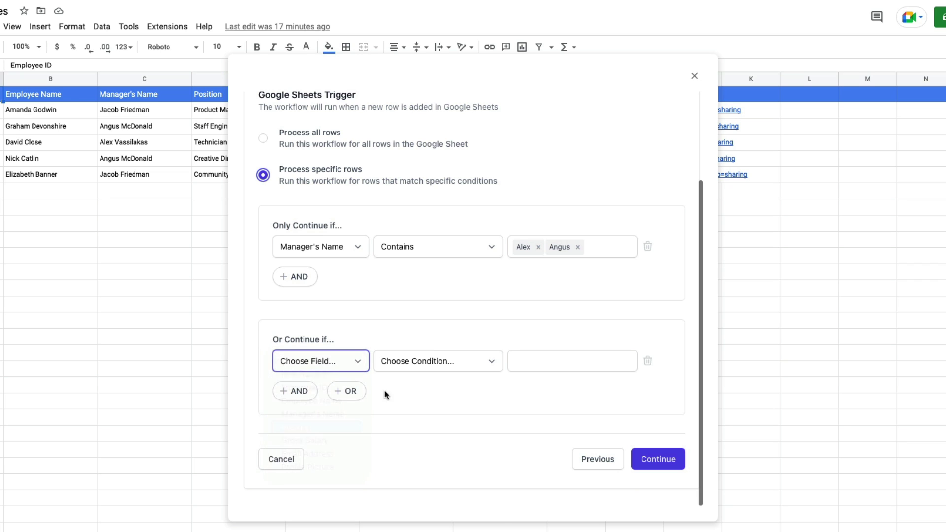
pyautogui.click(439, 357)
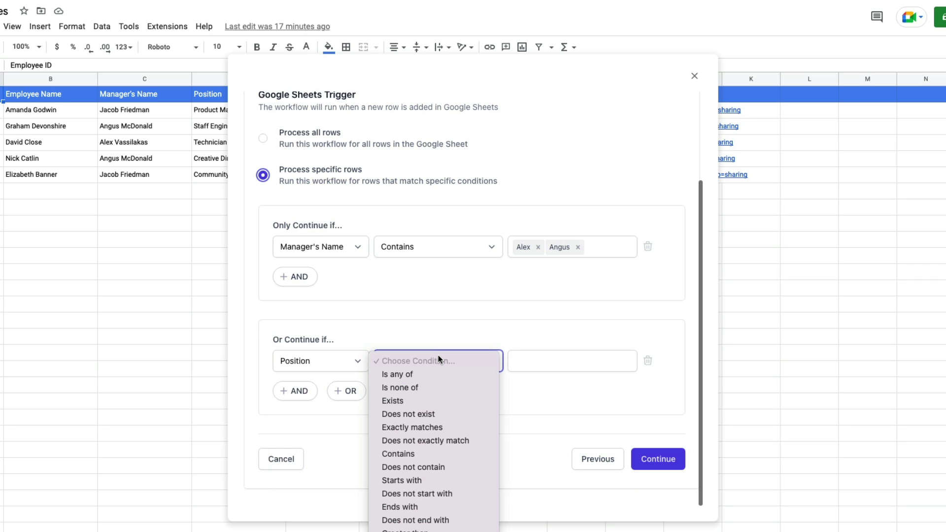
pyautogui.click(448, 466)
pyautogui.click(550, 365)
pyautogui.write('Engineer')
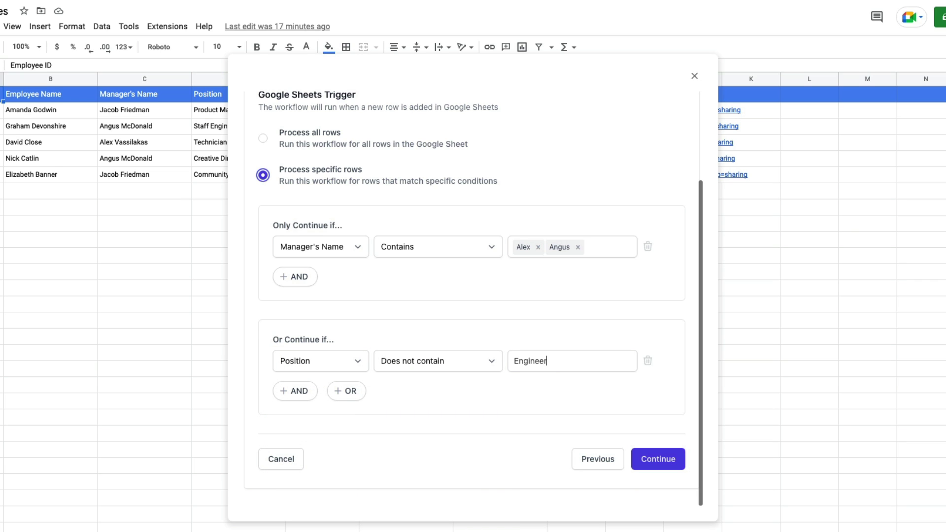
pyautogui.press('Return')
pyautogui.scroll(2, 590, 338)
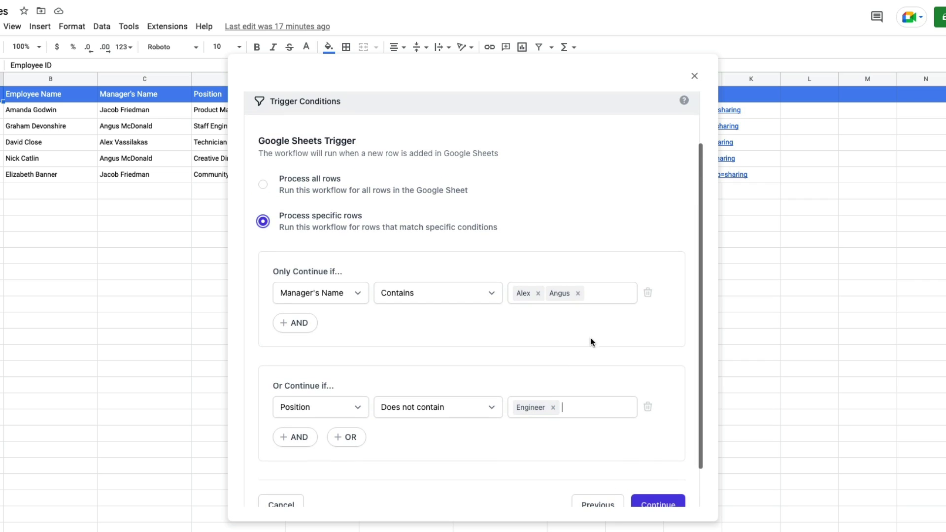
# - Delete both conditions so all rows are processed, and continue to tasks
pyautogui.click(649, 291)
pyautogui.click(650, 355)
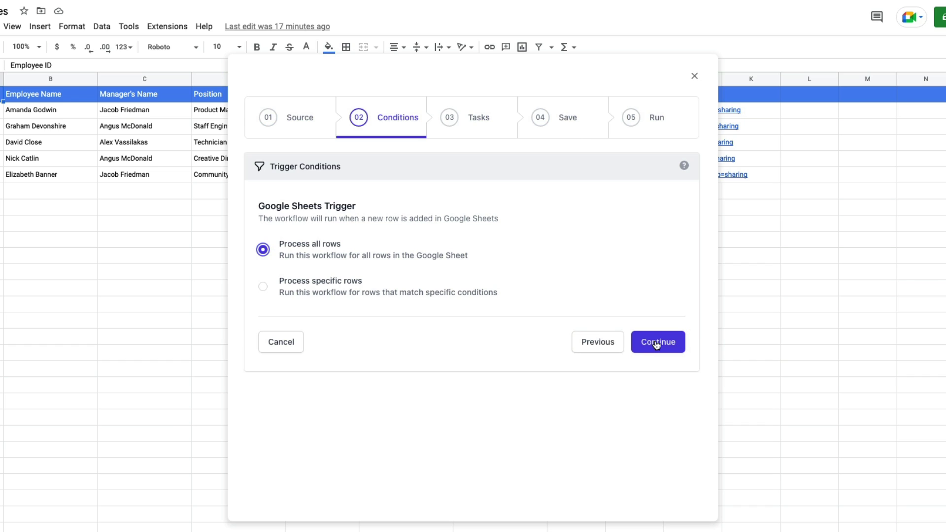
pyautogui.click(656, 346)
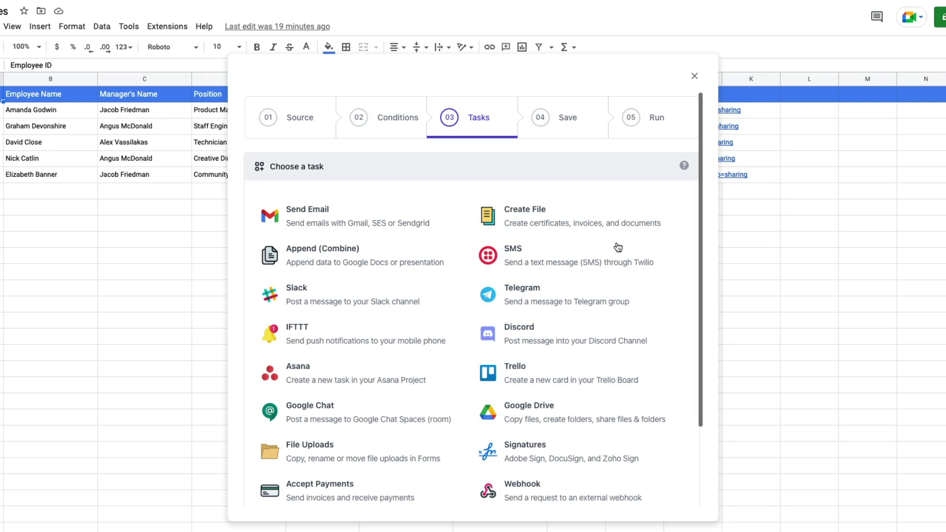
# - Add a Create File task and begin choosing its document template from Drive
pyautogui.click(611, 215)
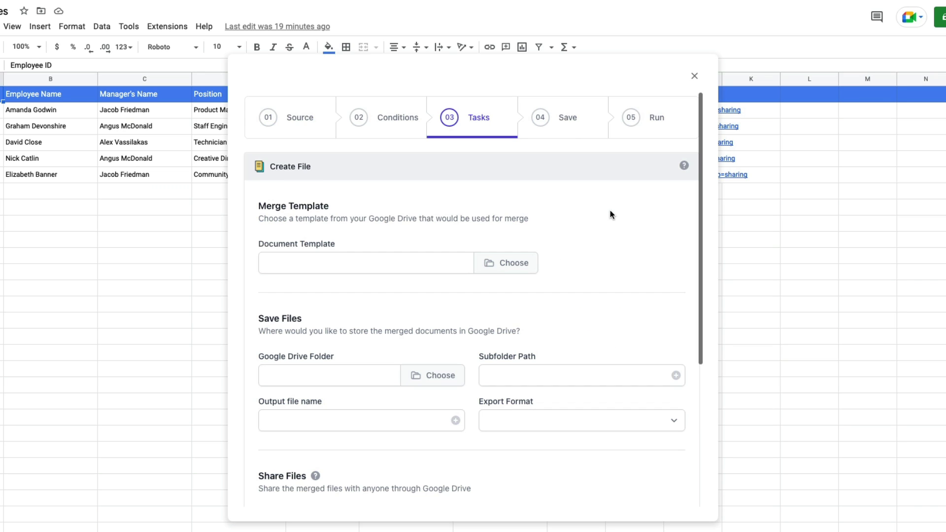
pyautogui.click(509, 262)
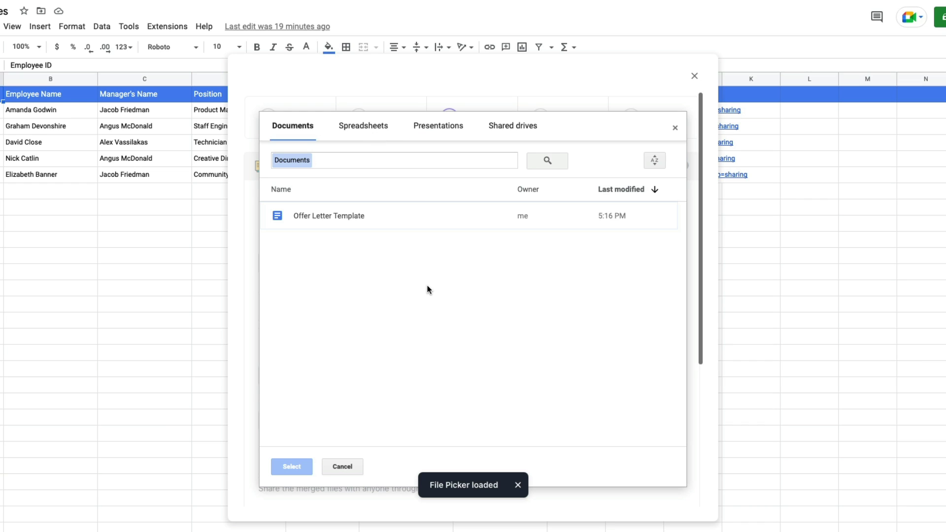
# - Select Offer Letter Template as the document template and review its four markers
pyautogui.click(350, 224)
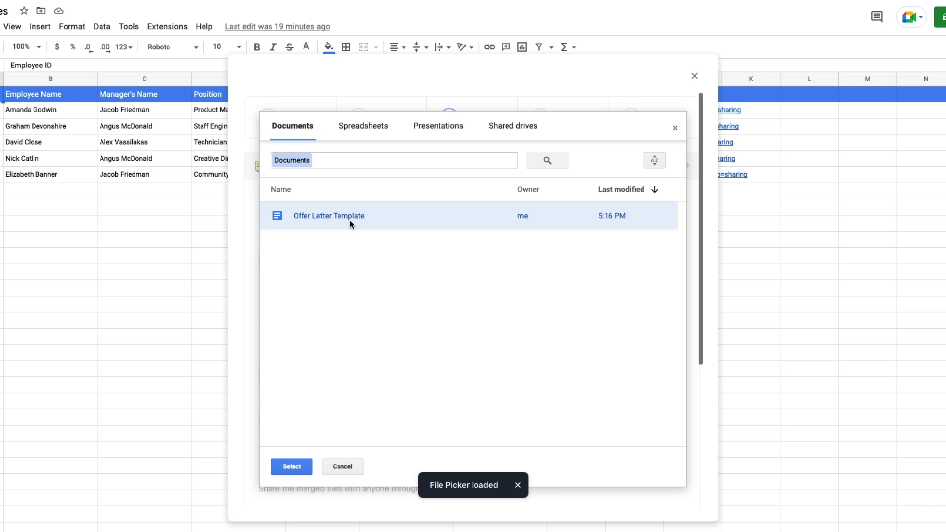
pyautogui.click(305, 465)
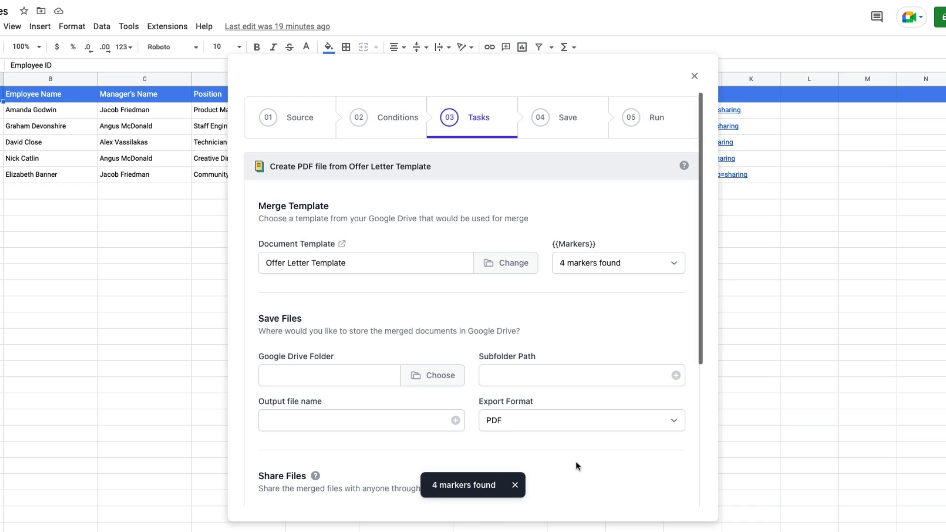
pyautogui.click(648, 266)
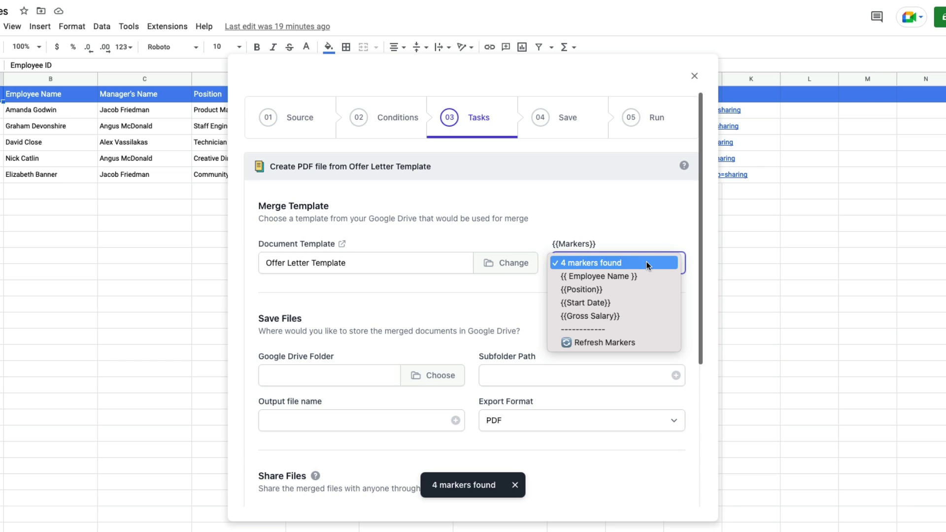
pyautogui.click(656, 239)
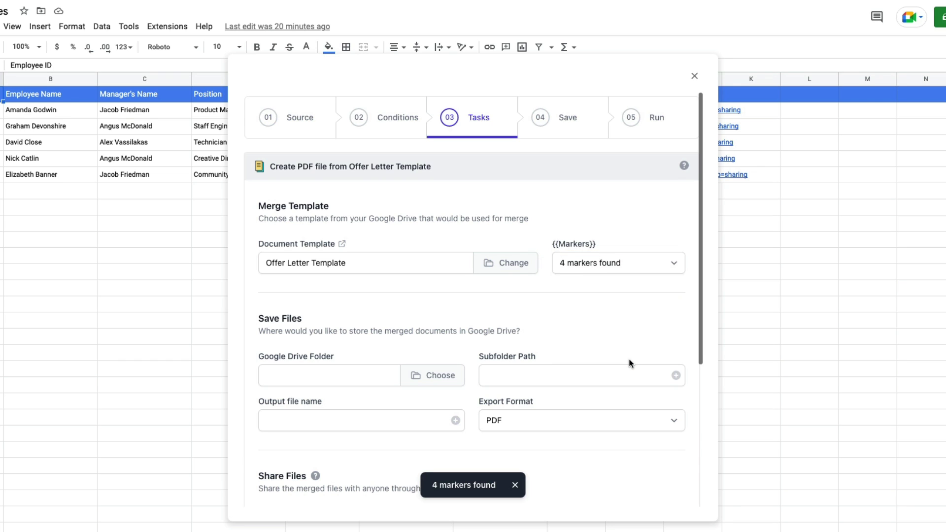
pyautogui.scroll(-2, 629, 363)
pyautogui.scroll(-1, 629, 363)
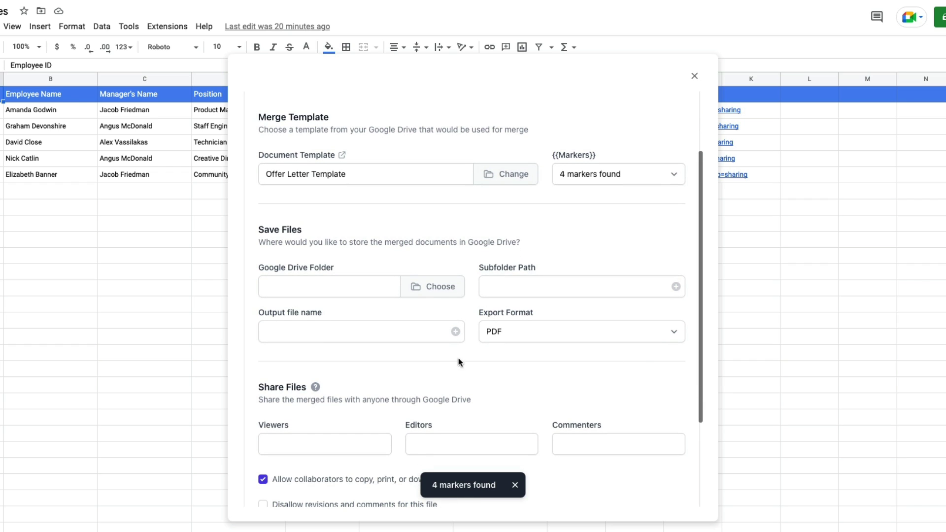
# - Pick the Employees Google Drive folder as the destination for merged files
pyautogui.click(436, 287)
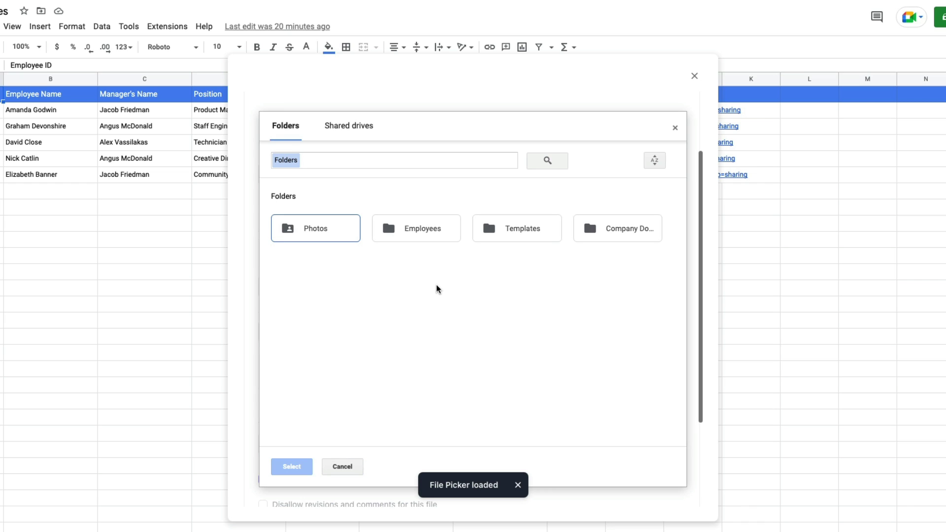
pyautogui.click(437, 232)
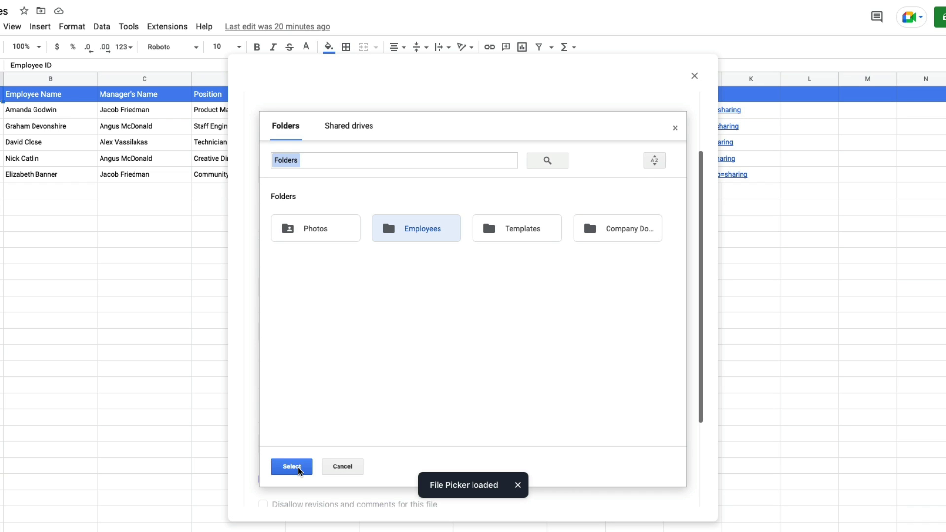
pyautogui.click(292, 467)
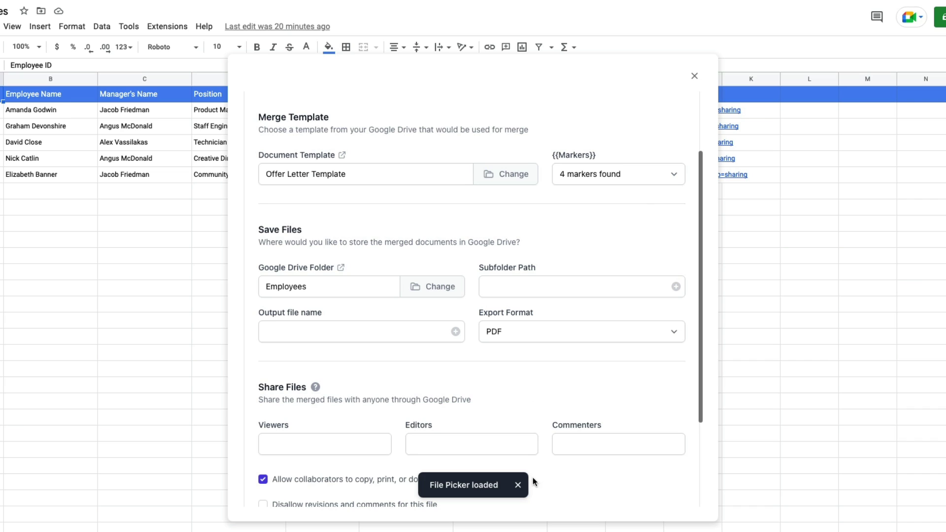
pyautogui.click(517, 485)
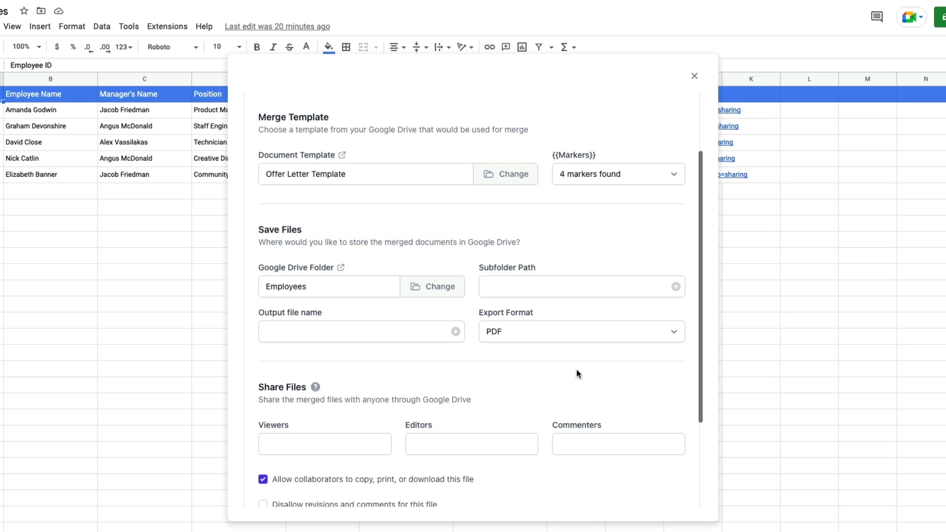
# - Set the subfolder path to {{Position}} and the output file name to {{Employee Name}}, keeping PDF export
pyautogui.click(675, 287)
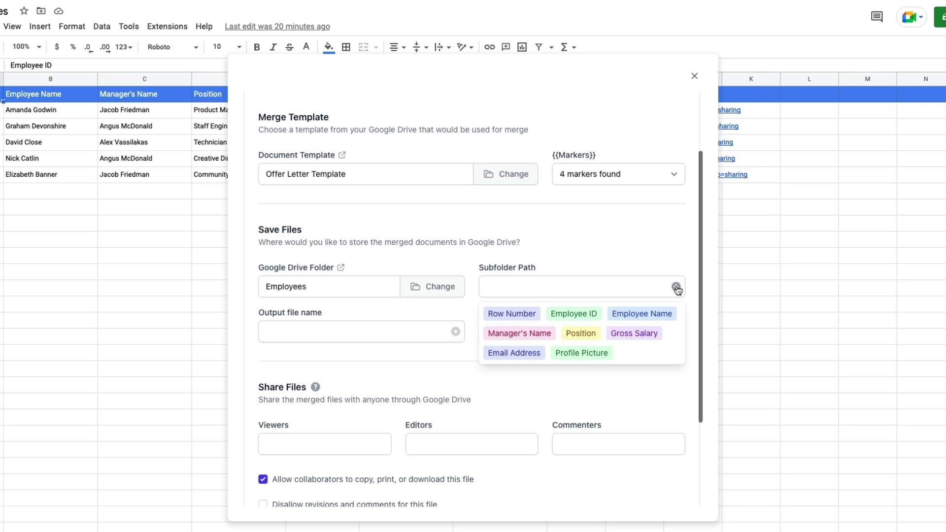
pyautogui.click(581, 333)
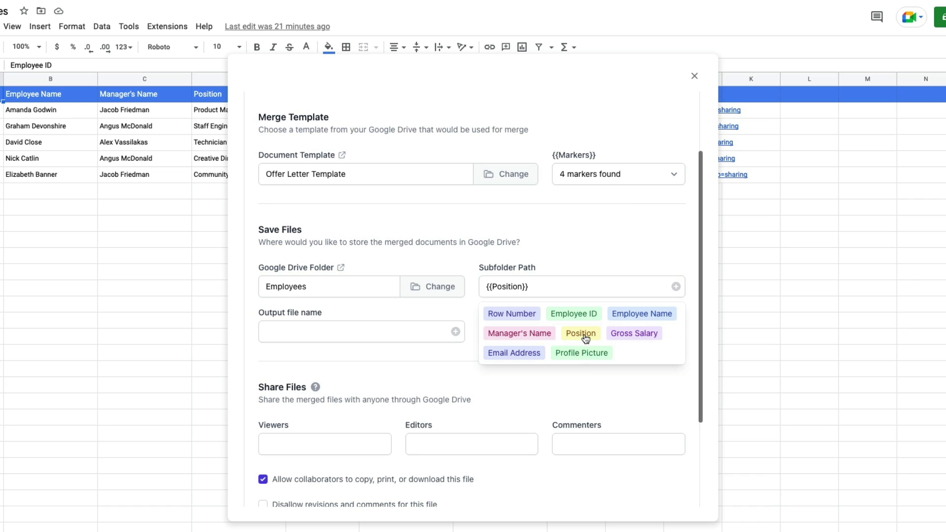
pyautogui.click(565, 291)
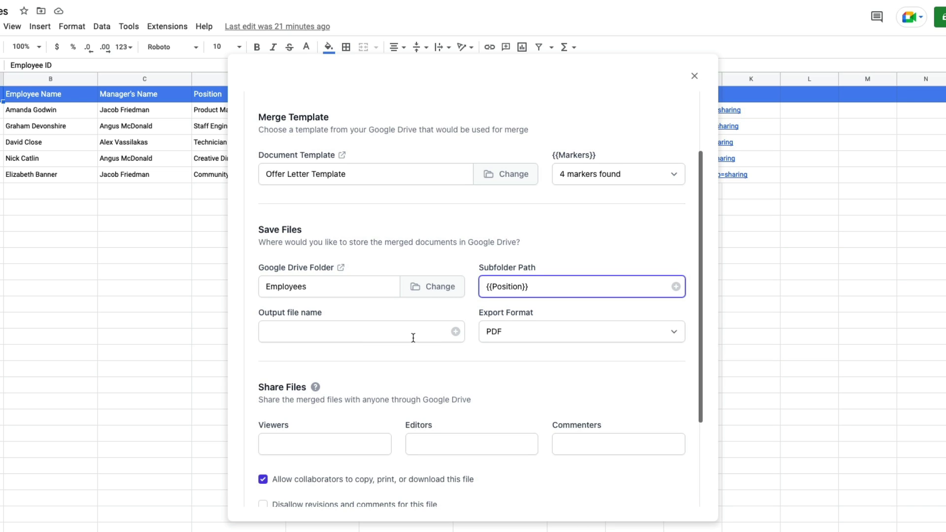
pyautogui.click(456, 332)
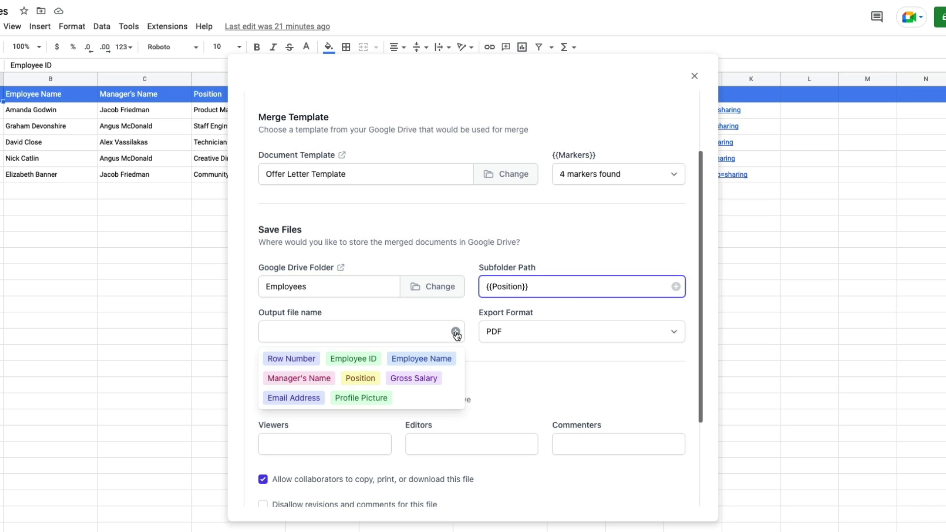
pyautogui.click(423, 363)
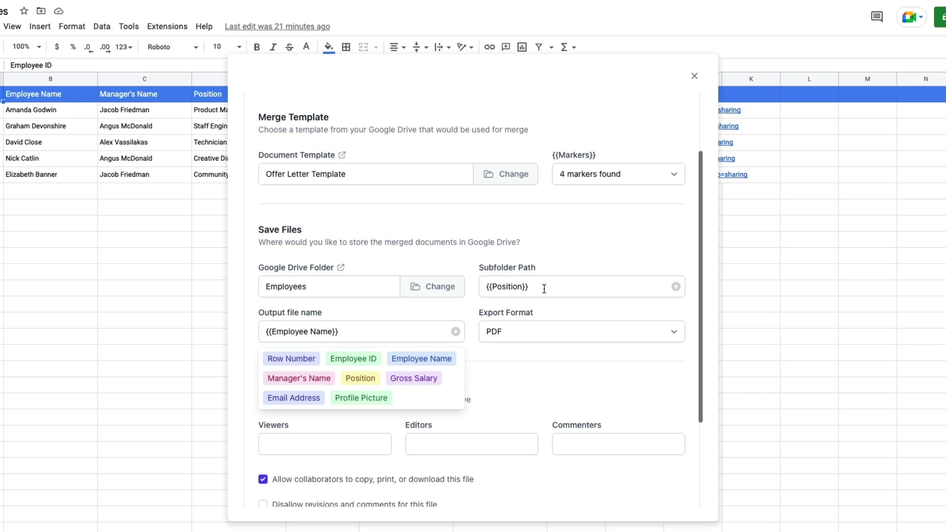
pyautogui.click(545, 358)
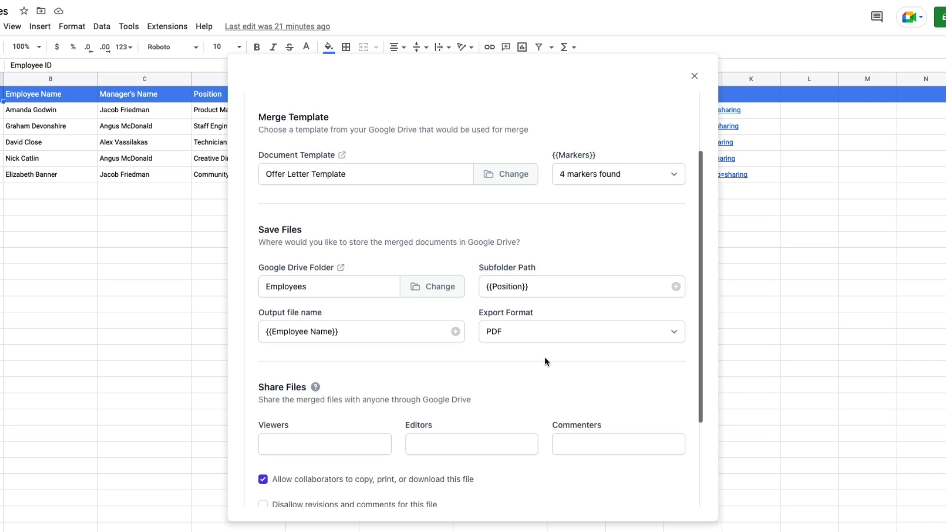
pyautogui.click(594, 331)
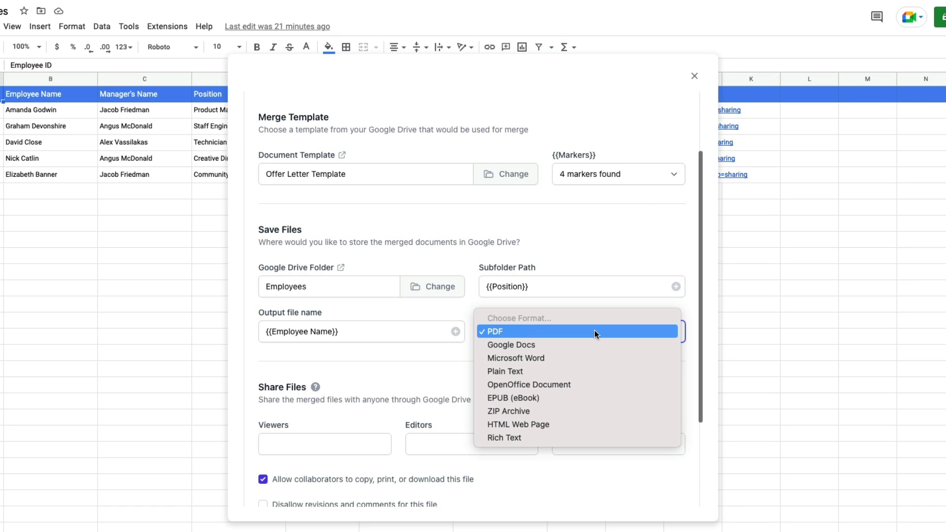
pyautogui.click(594, 331)
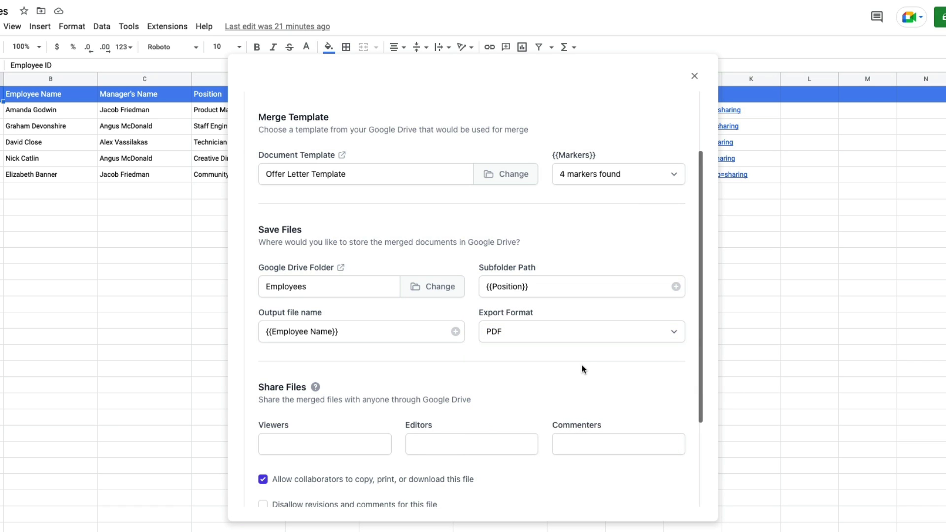
# - Add and then remove the HR address and the {{Email Eddress}} marker as Viewers, leaving none
pyautogui.scroll(-3, 582, 369)
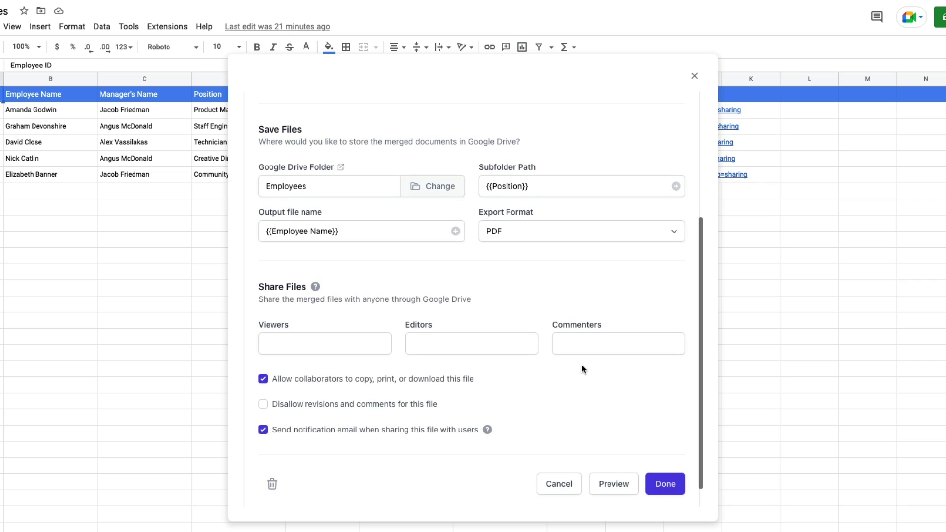
pyautogui.scroll(-1, 581, 369)
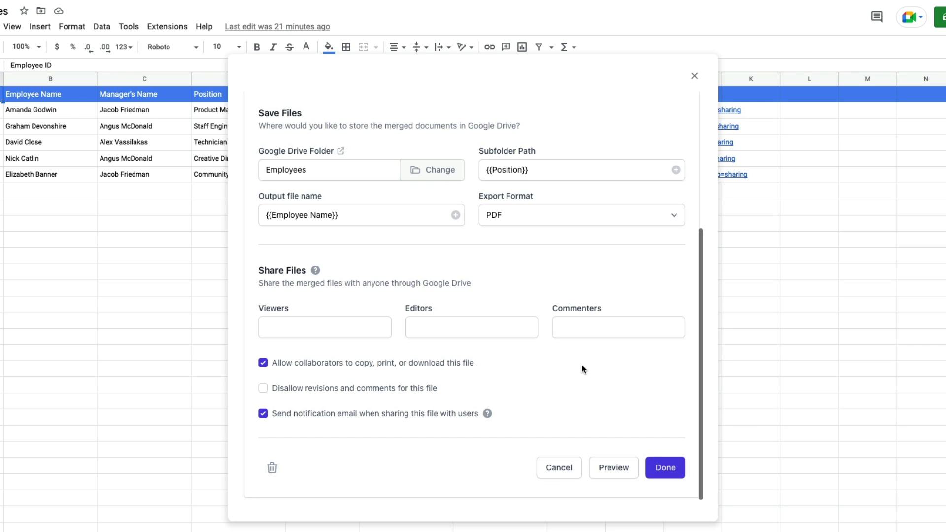
pyautogui.click(329, 331)
pyautogui.write('hr@example.com')
pyautogui.press('Return')
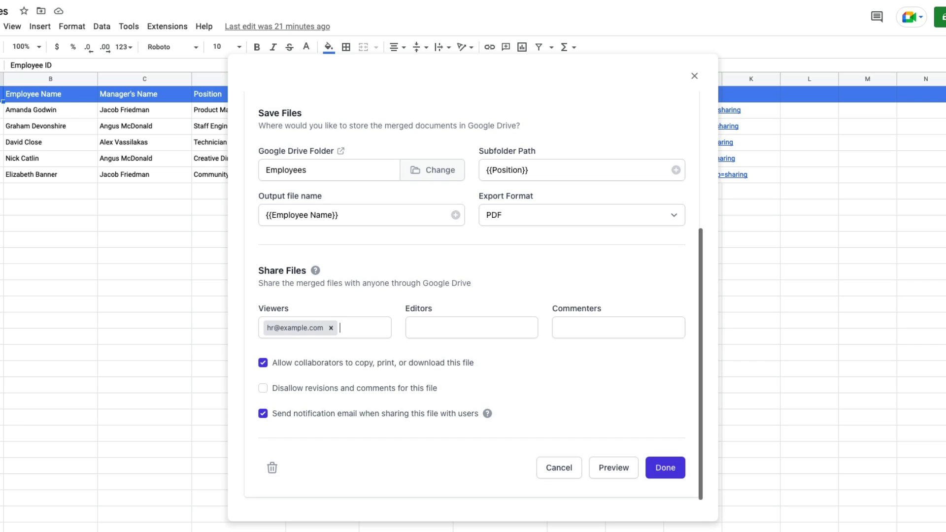
pyautogui.press('BackSpace')
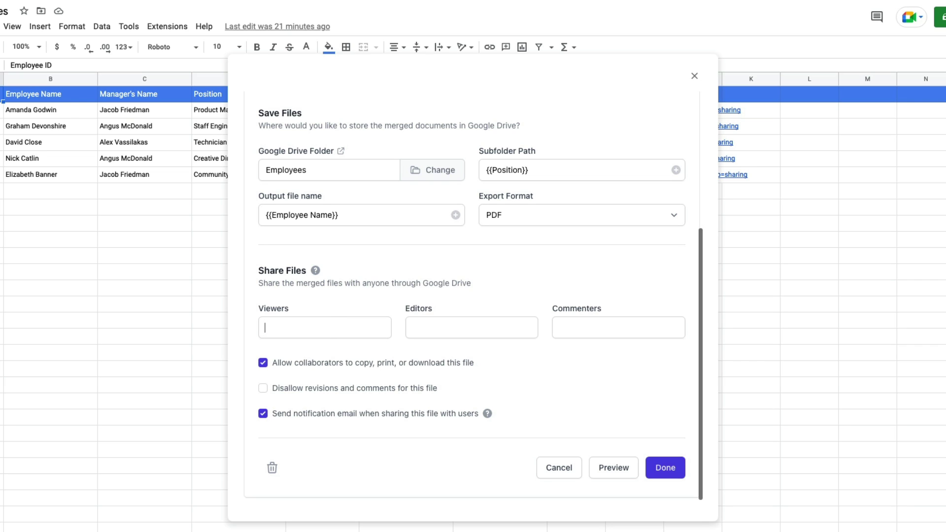
pyautogui.write('{{Email E')
pyautogui.write('ddress}}')
pyautogui.press('Return')
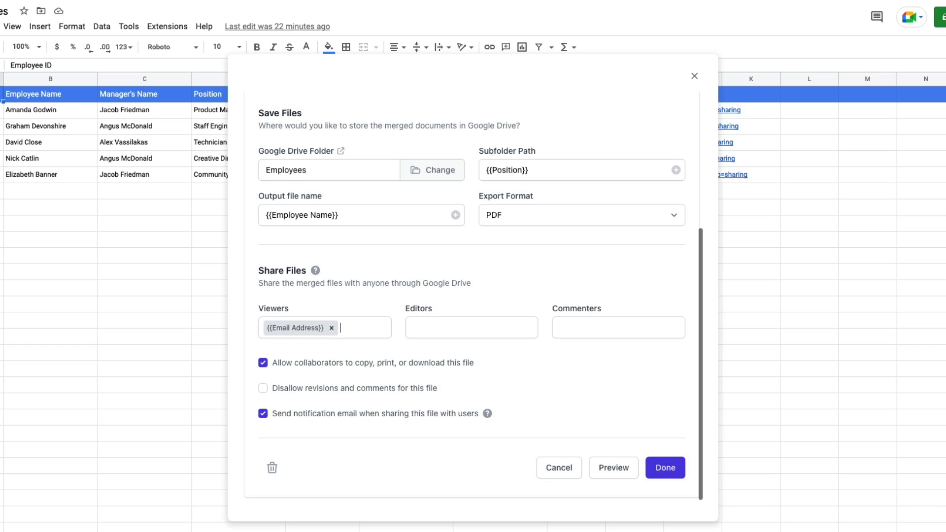
pyautogui.press('BackSpace')
pyautogui.scroll(-1, 544, 383)
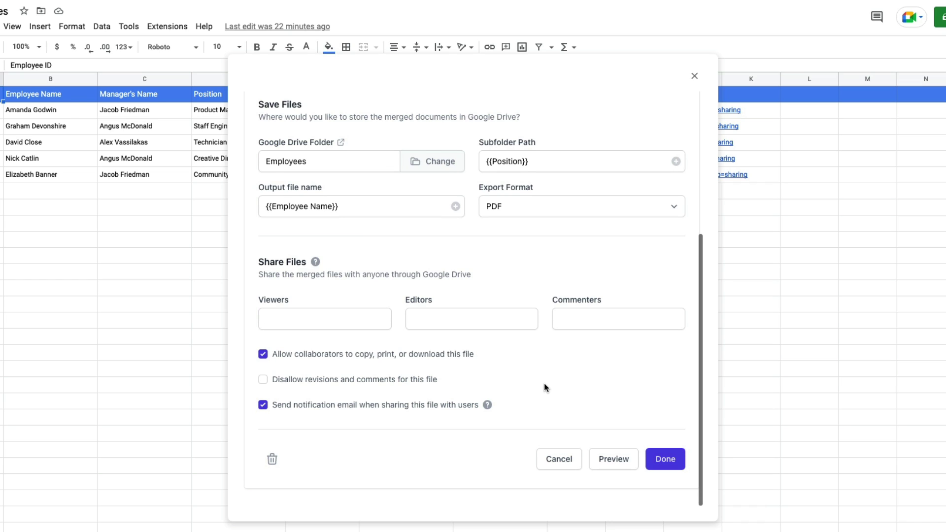
# - Preview the task with sample Gross Salary $99,990, run the test, and open the resulting PDF
pyautogui.click(618, 460)
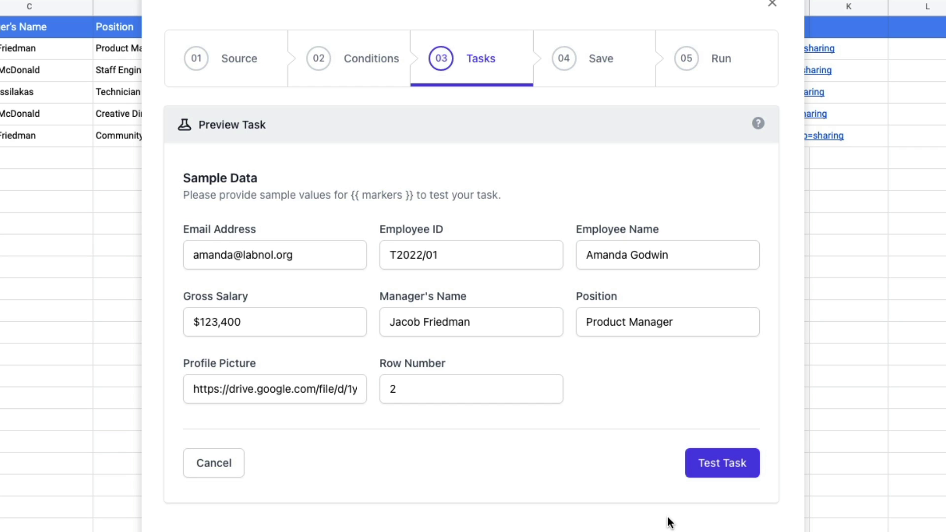
pyautogui.click(264, 323)
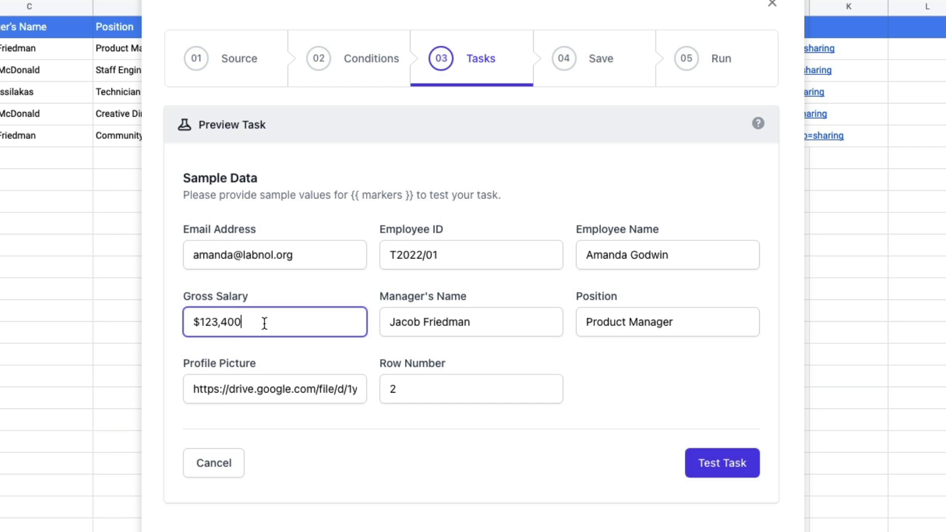
pyautogui.click(204, 323)
pyautogui.moveTo(228, 329); pyautogui.dragTo(265, 329)
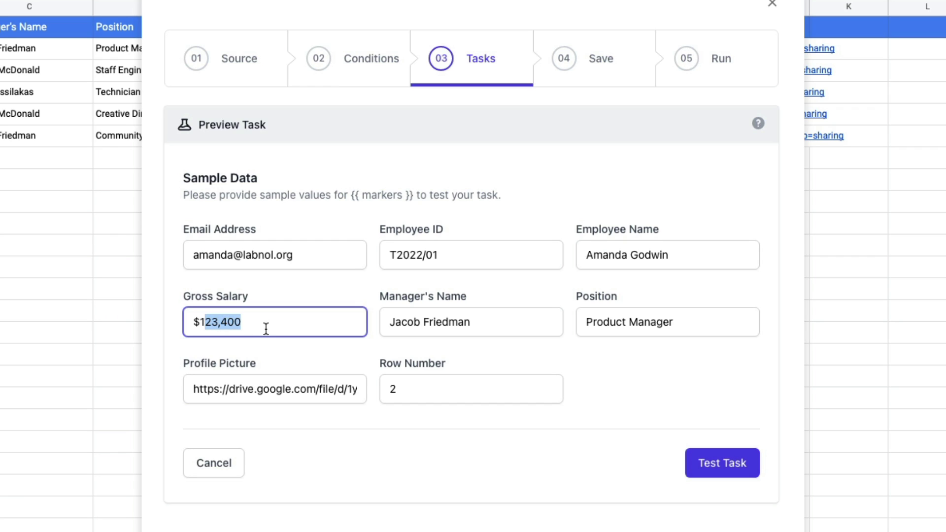
pyautogui.press('BackSpace')
pyautogui.press('BackSpace')
pyautogui.write('99,9')
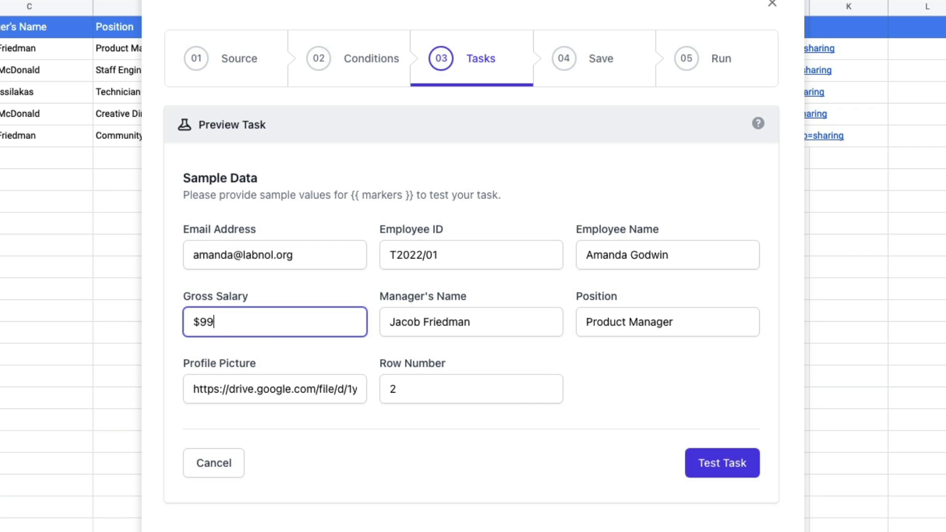
pyautogui.write('90')
pyautogui.click(686, 386)
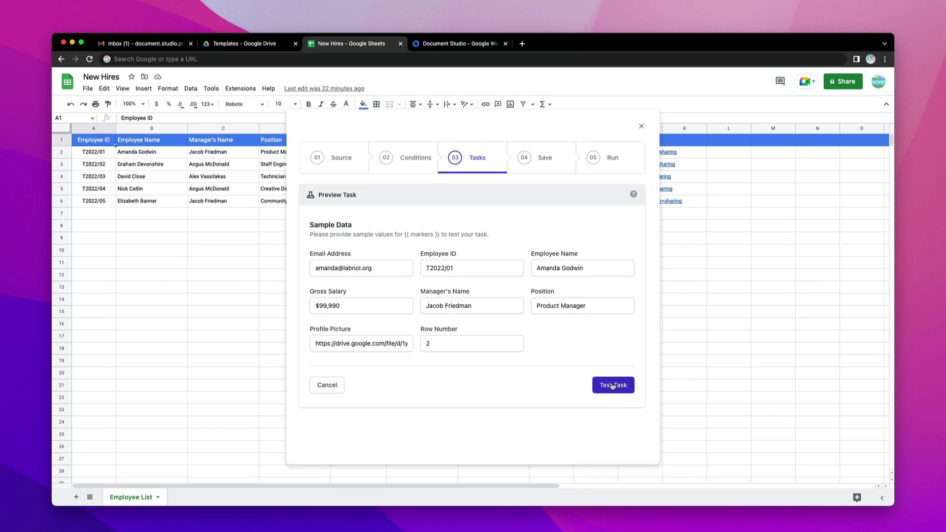
pyautogui.click(719, 472)
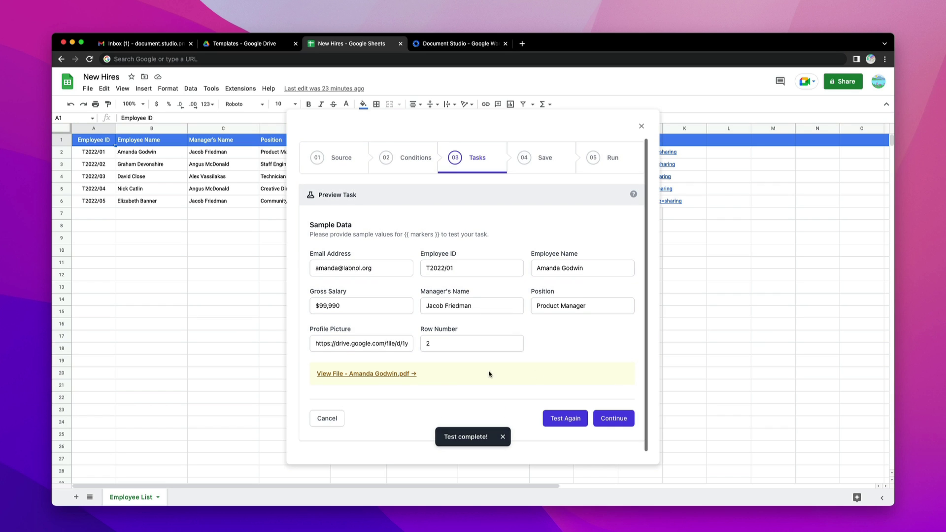
pyautogui.click(364, 375)
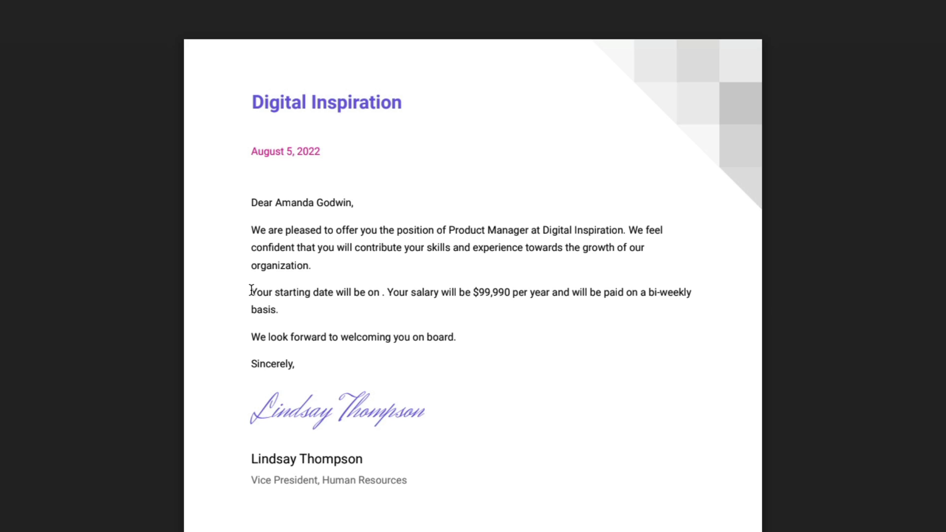
# - Highlight the offer letter sentence whose starting date is left blank
pyautogui.moveTo(251, 293); pyautogui.dragTo(270, 292)
pyautogui.moveTo(342, 295); pyautogui.dragTo(385, 292)
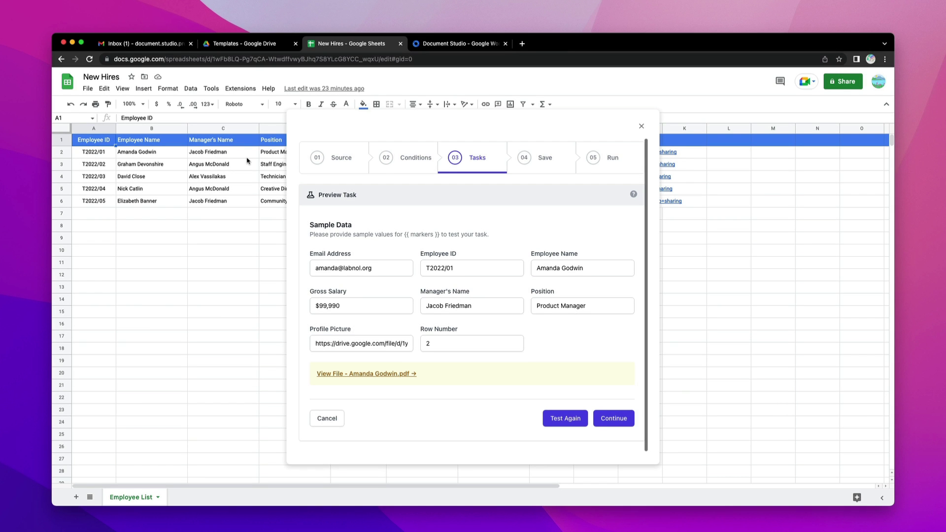
# - Insert a Start Date column left of Manager's Name and fill C2:C6 with Sep 1, 2022
pyautogui.click(249, 129)
pyautogui.rightClick(234, 130)
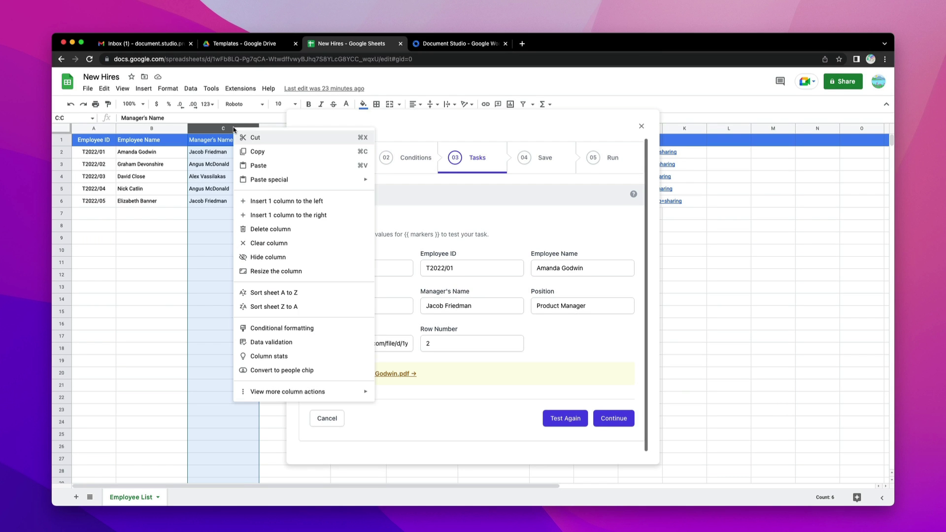
pyautogui.click(269, 201)
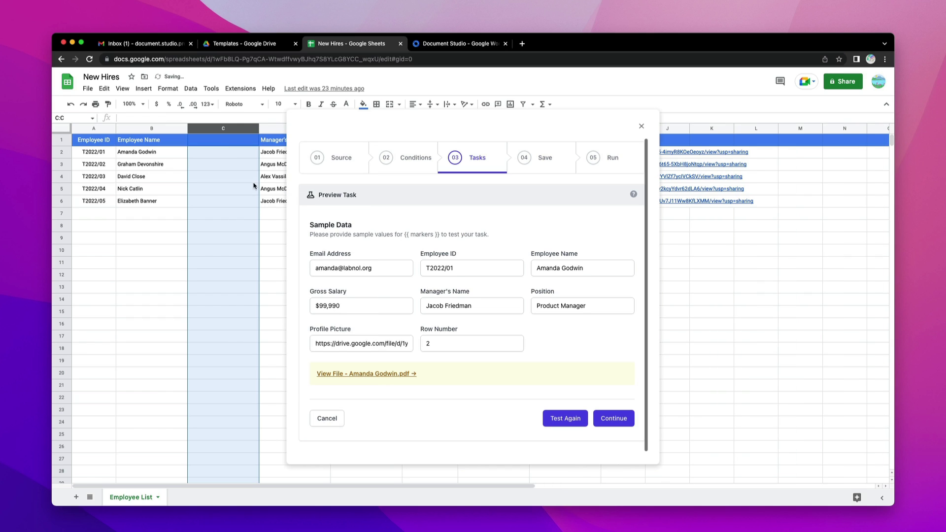
pyautogui.write('Start Date')
pyautogui.press('Return')
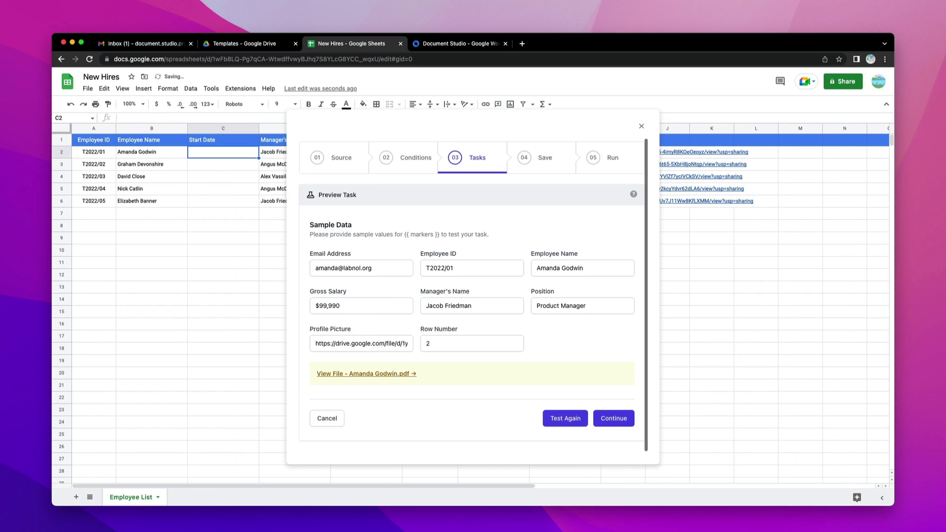
pyautogui.write('Sep 1, 2022')
pyautogui.press('Return')
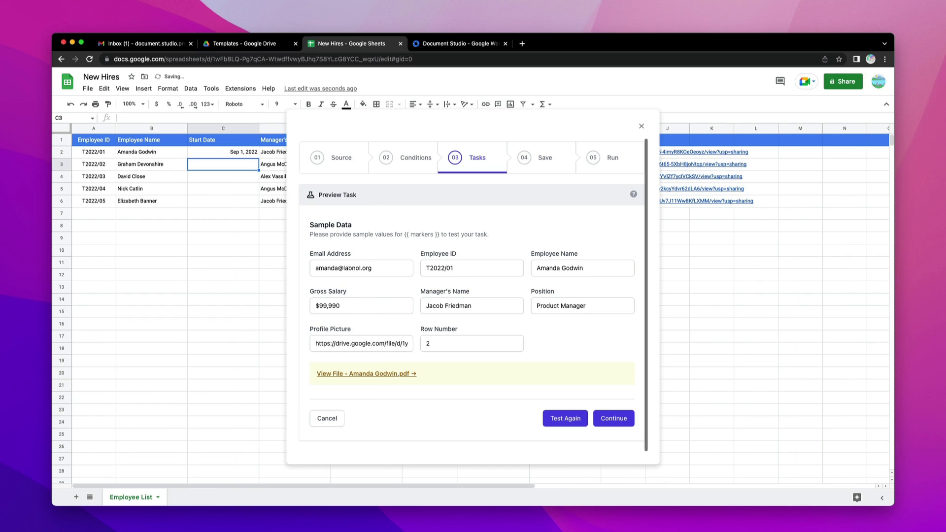
pyautogui.press('Up')
pyautogui.hotkey('shift', 'Down')
pyautogui.hotkey('shift', 'Down')
pyautogui.hotkey('shift', 'Down')
pyautogui.hotkey('shift', 'Down')
pyautogui.press('super+d')
pyautogui.press('Left')
pyautogui.press('Down')
pyautogui.press('Down')
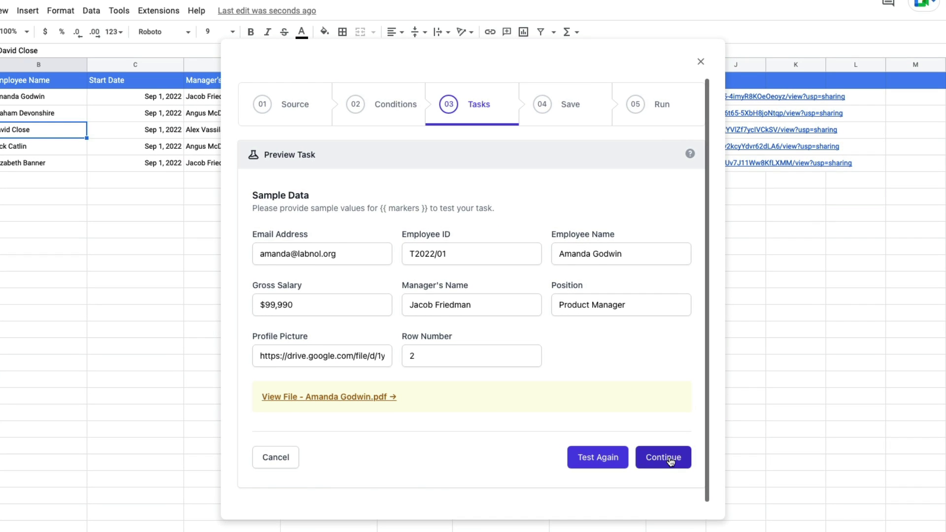
# - Save the Create PDF file from Offer Letter Template task and start adding another task
pyautogui.click(671, 459)
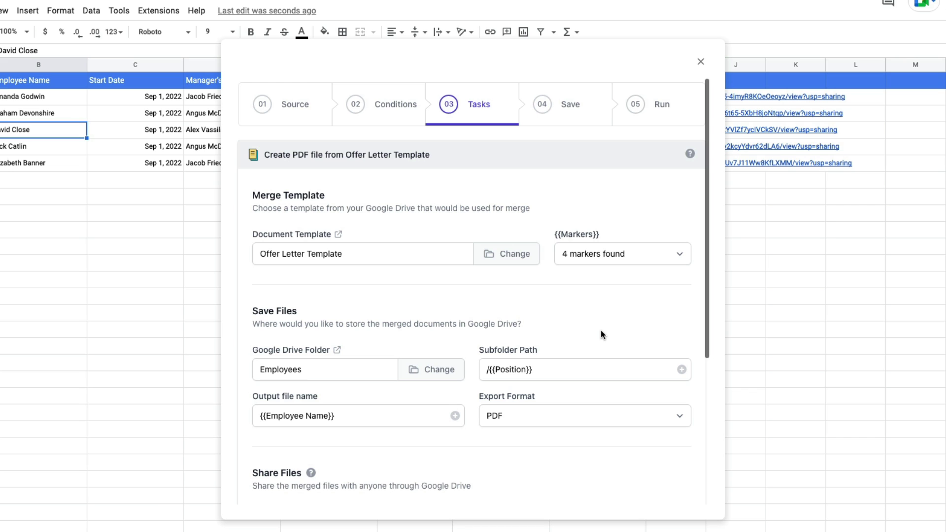
pyautogui.scroll(-5, 601, 334)
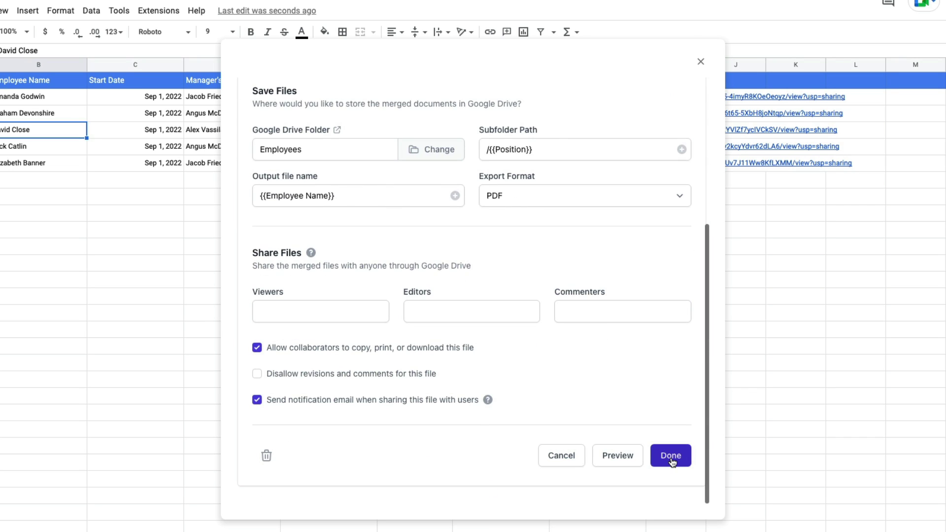
pyautogui.click(670, 457)
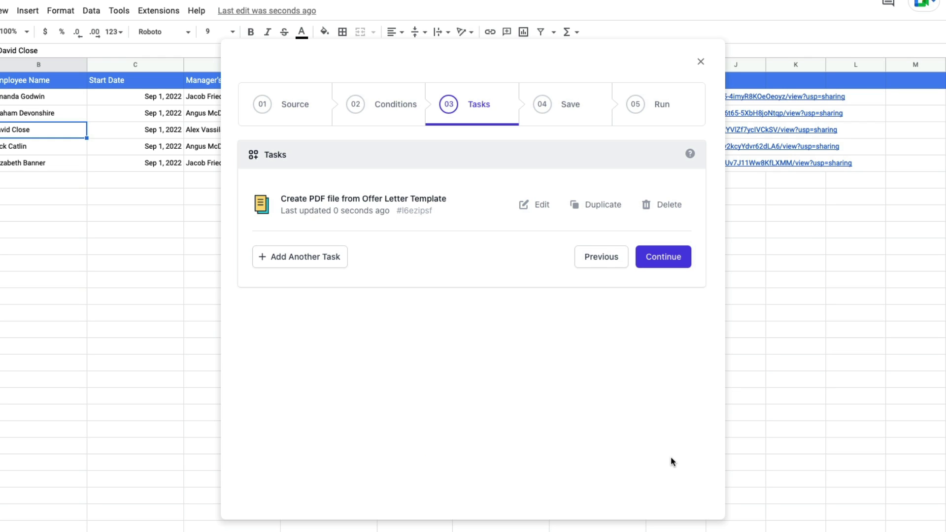
pyautogui.click(312, 262)
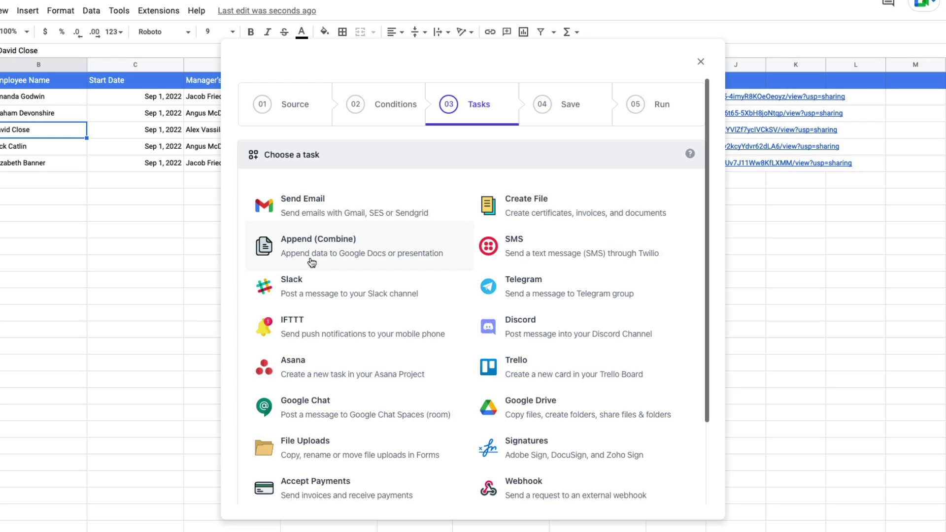
# - Make a Create File task using Employee Badges Template, saved in the Employees folder
pyautogui.click(609, 210)
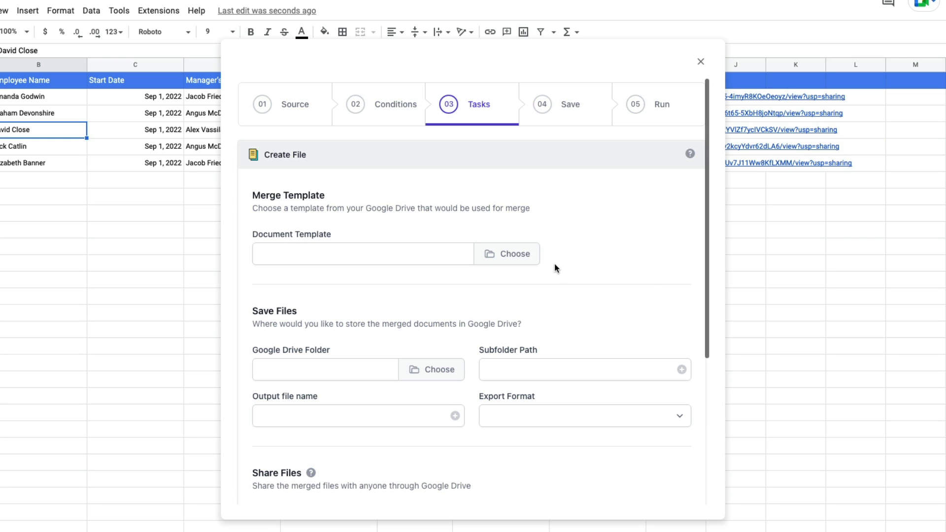
pyautogui.click(517, 254)
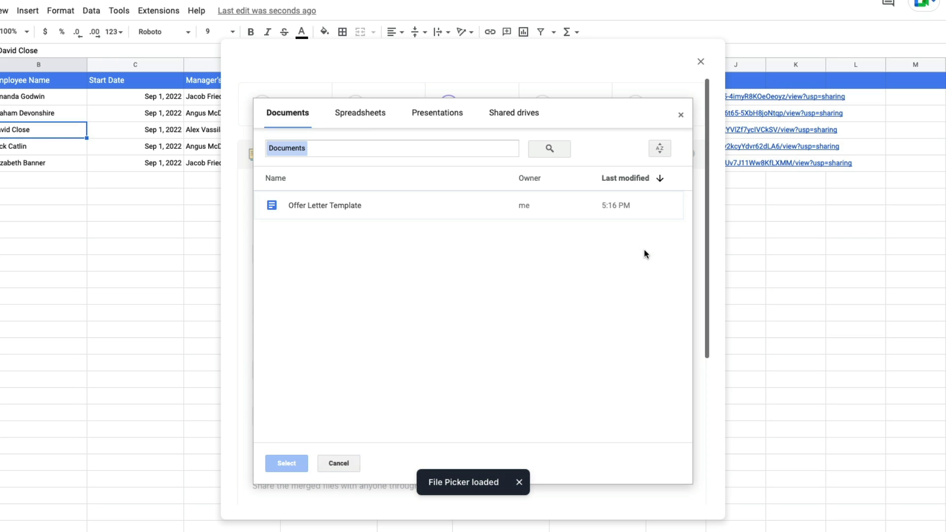
pyautogui.click(449, 119)
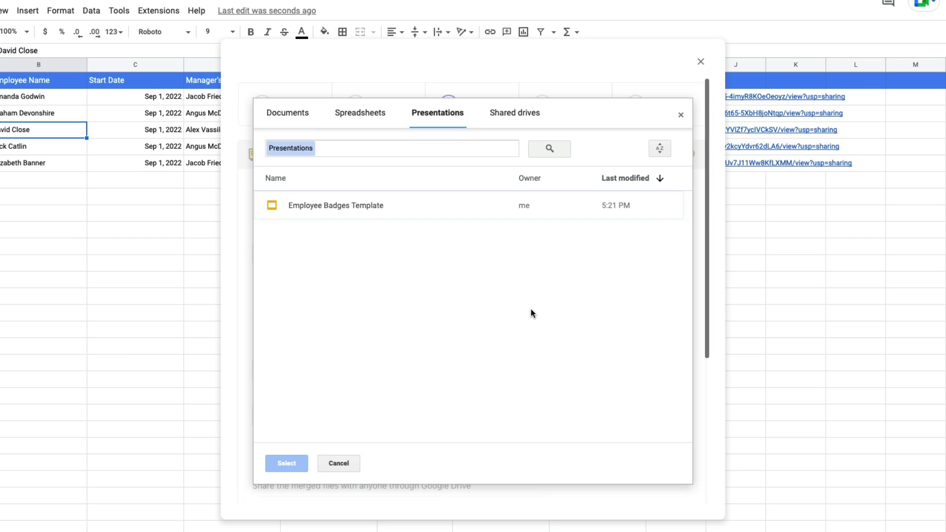
pyautogui.click(344, 211)
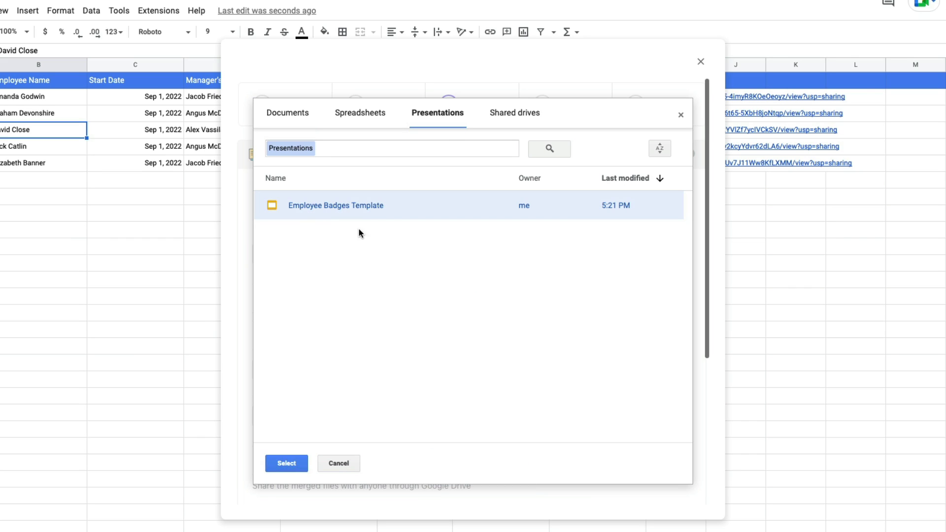
pyautogui.click(286, 463)
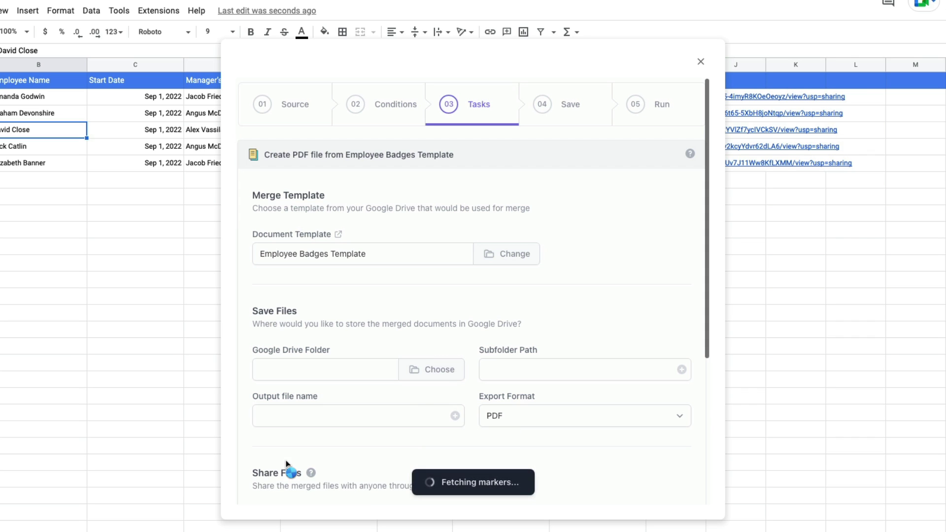
pyautogui.click(427, 370)
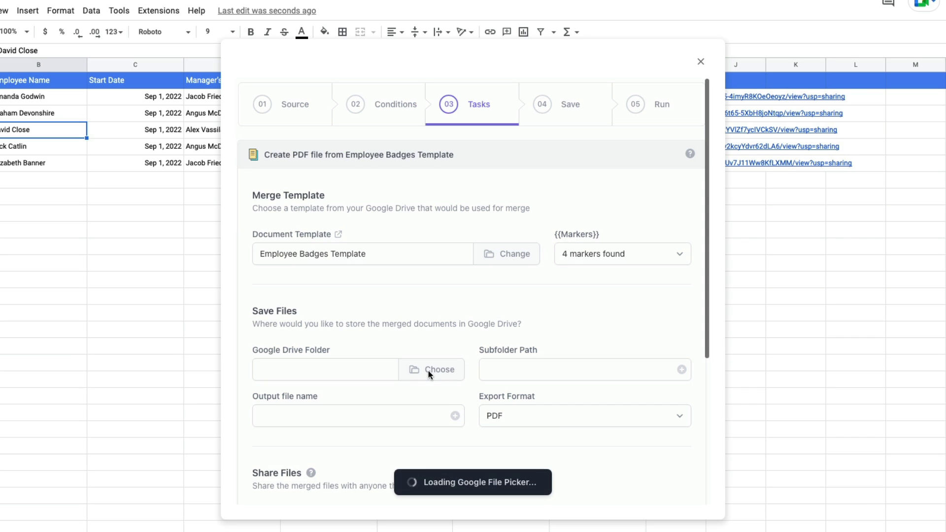
pyautogui.click(497, 228)
pyautogui.click(287, 464)
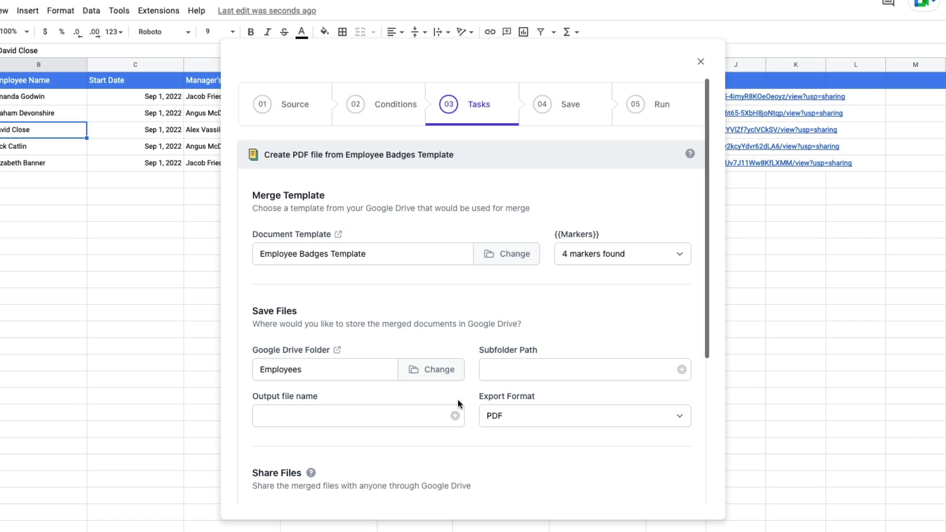
# - Set the subfolder path to Badges\{{Employee Name}} and the file name to {{Employee ID}}
pyautogui.click(528, 373)
pyautogui.write('B')
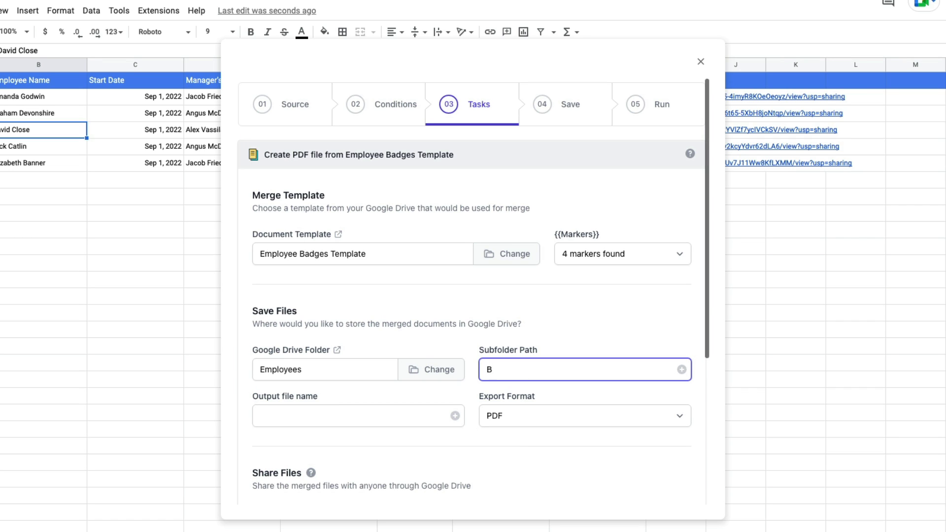
pyautogui.write('adges\\')
pyautogui.click(681, 369)
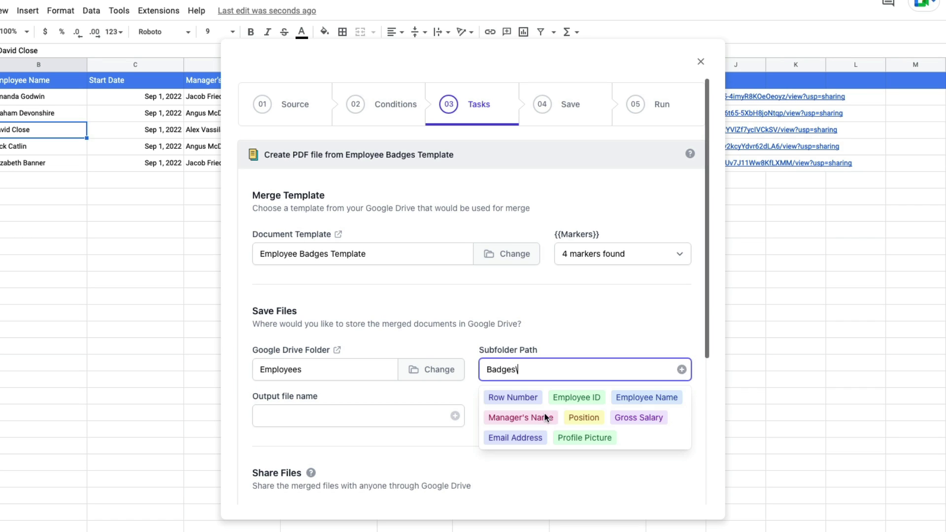
pyautogui.click(628, 401)
pyautogui.click(402, 422)
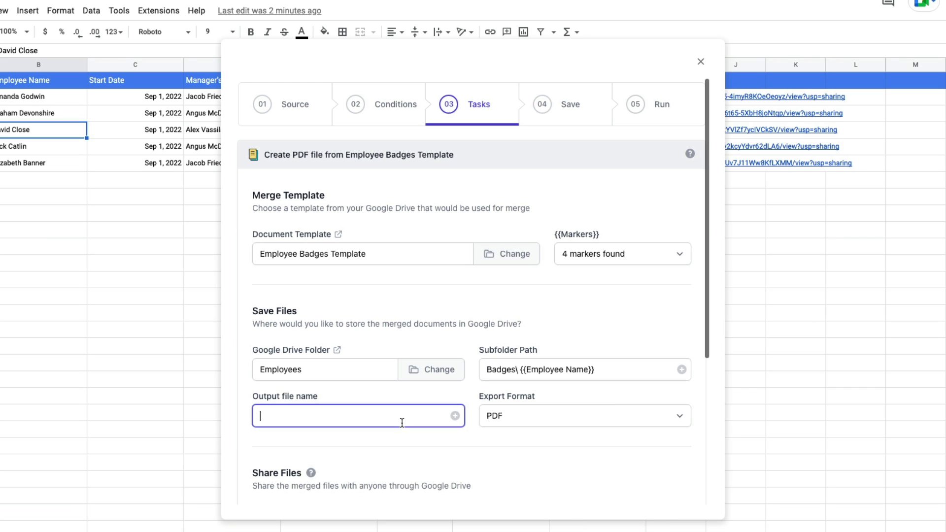
pyautogui.click(455, 416)
pyautogui.click(352, 442)
# - Keep PDF as the export format and preview the badge task with sample data
pyautogui.scroll(-2, 574, 320)
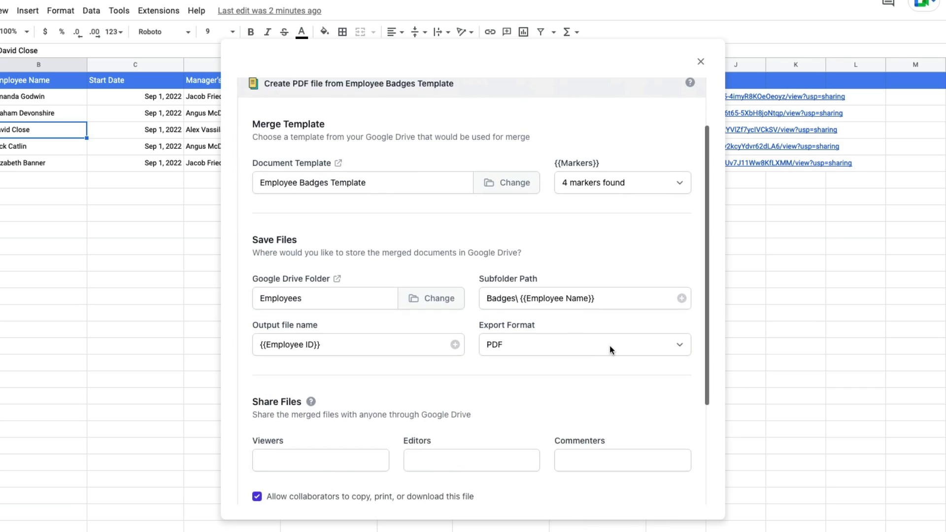
pyautogui.click(611, 344)
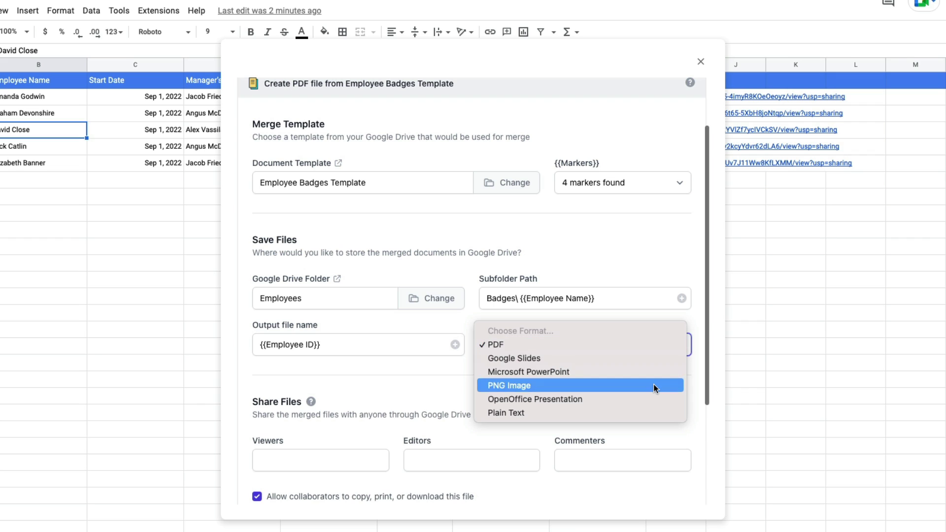
pyautogui.click(643, 345)
pyautogui.scroll(-1, 597, 383)
pyautogui.scroll(-3, 597, 382)
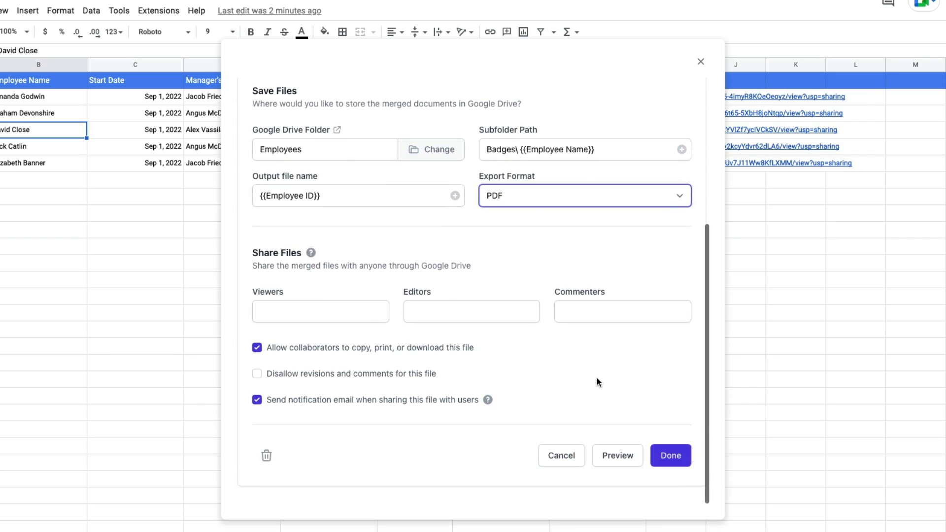
pyautogui.click(616, 456)
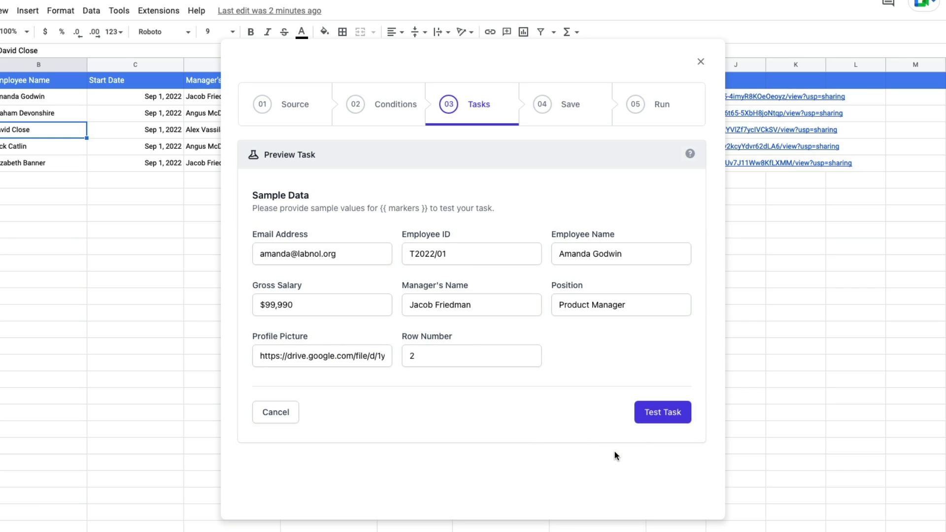
# - Run the badge task test, check the generated T2022/01.pdf, and return to the task settings
pyautogui.click(667, 418)
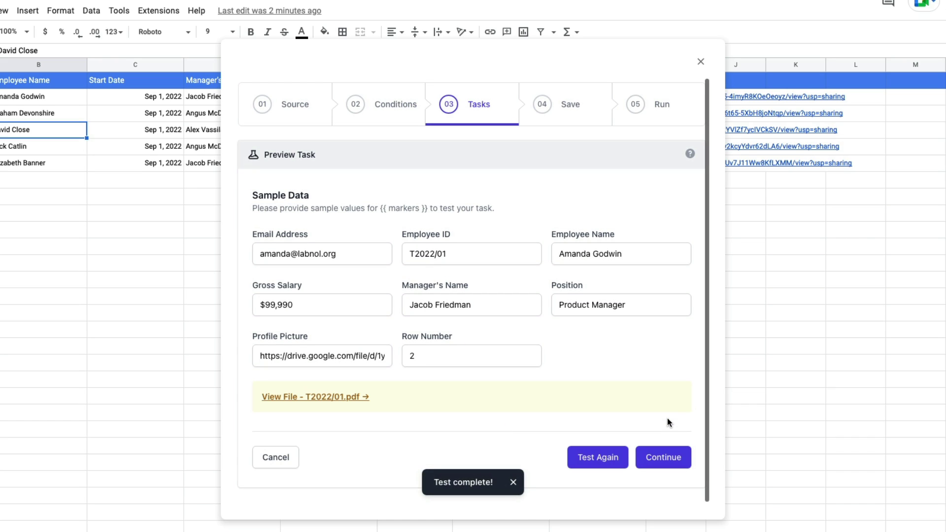
pyautogui.click(350, 398)
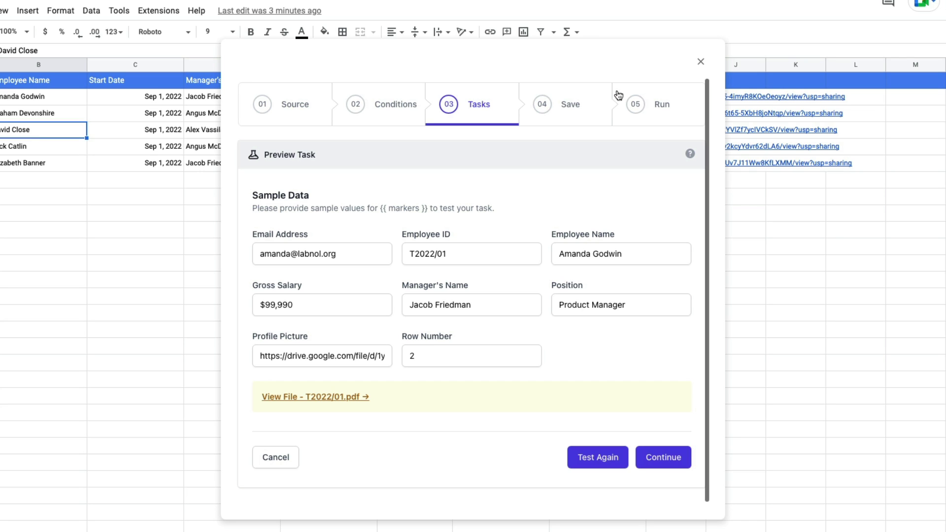
pyautogui.click(670, 458)
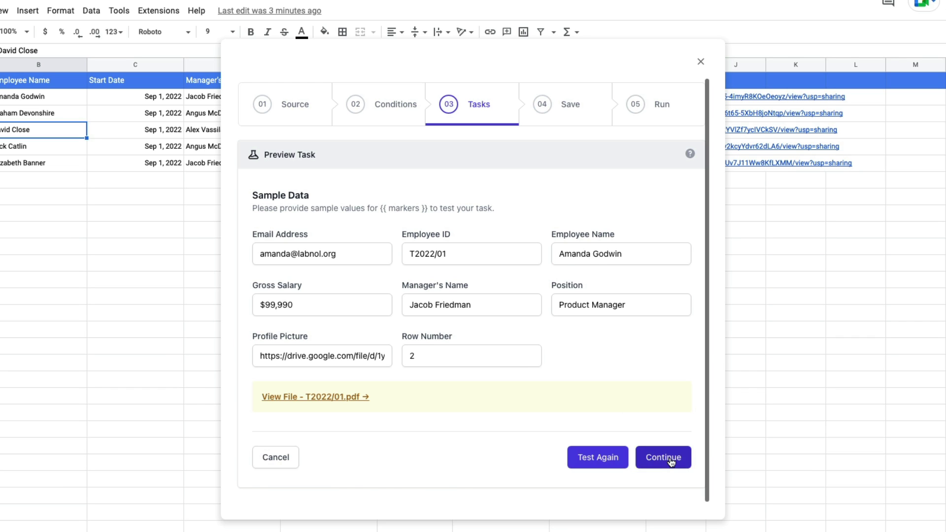
# - Save the badge PDF task and add a new Send Email task to the workflow
pyautogui.scroll(-5, 644, 329)
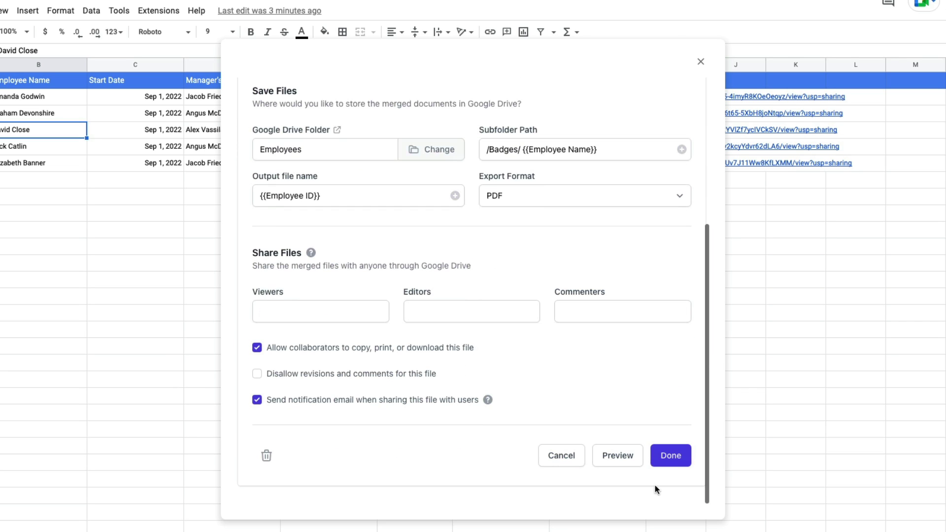
pyautogui.click(675, 466)
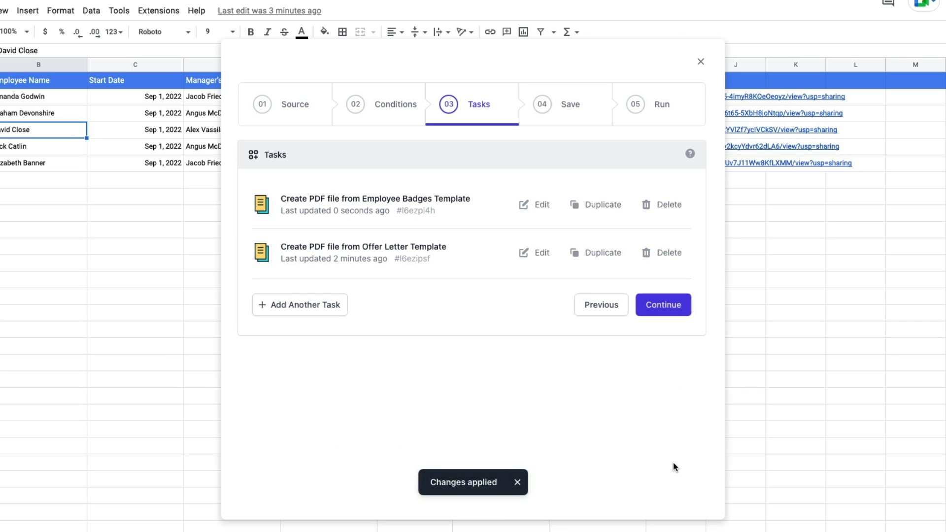
pyautogui.click(306, 306)
pyautogui.click(372, 204)
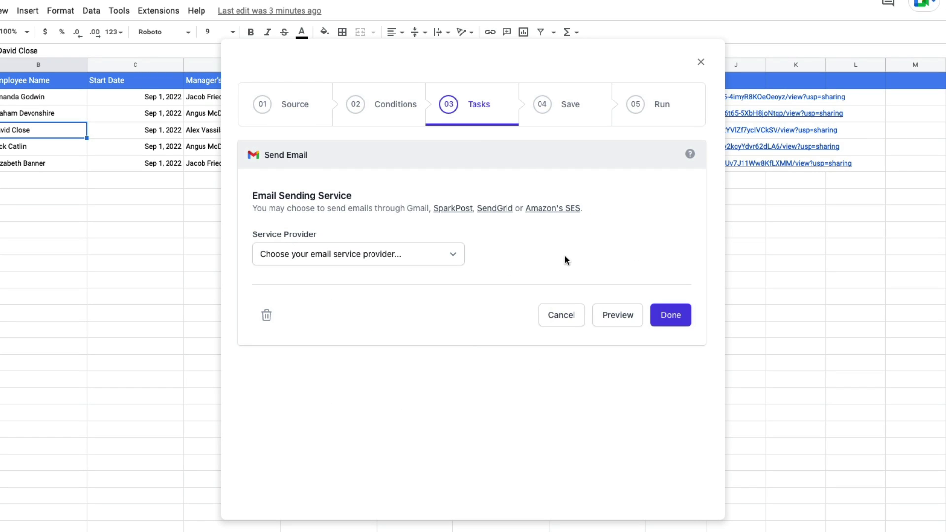
# - Send through Gmail with the sender's display name, addressed to the Email Address column
pyautogui.click(427, 262)
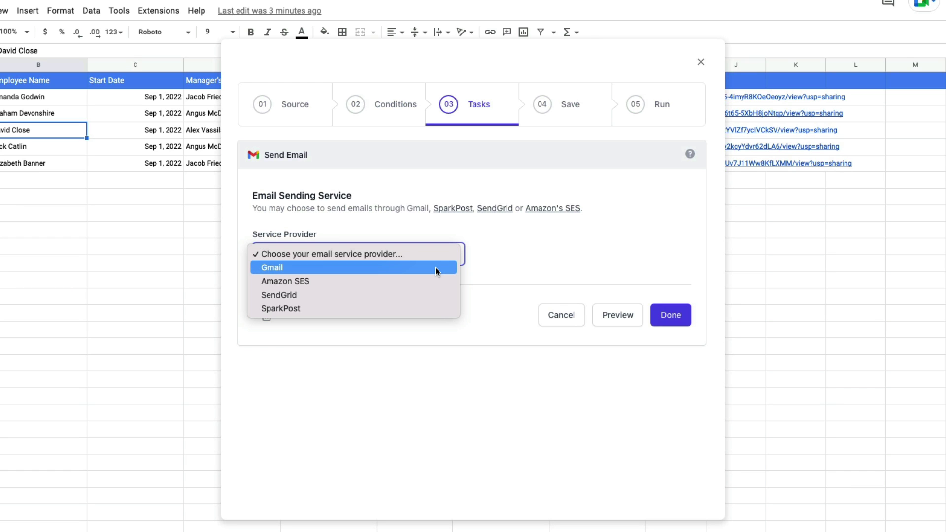
pyautogui.click(435, 267)
pyautogui.scroll(-3, 574, 250)
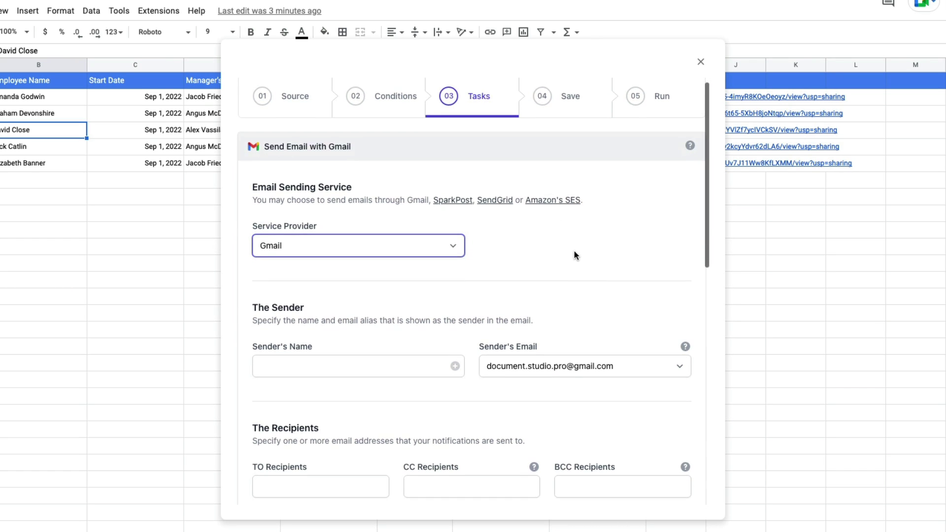
pyautogui.scroll(-2, 575, 250)
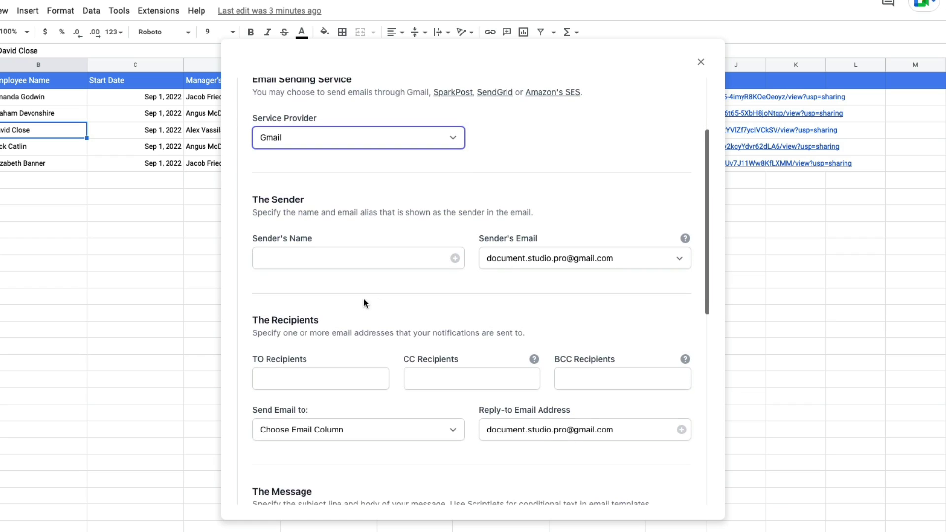
pyautogui.click(355, 262)
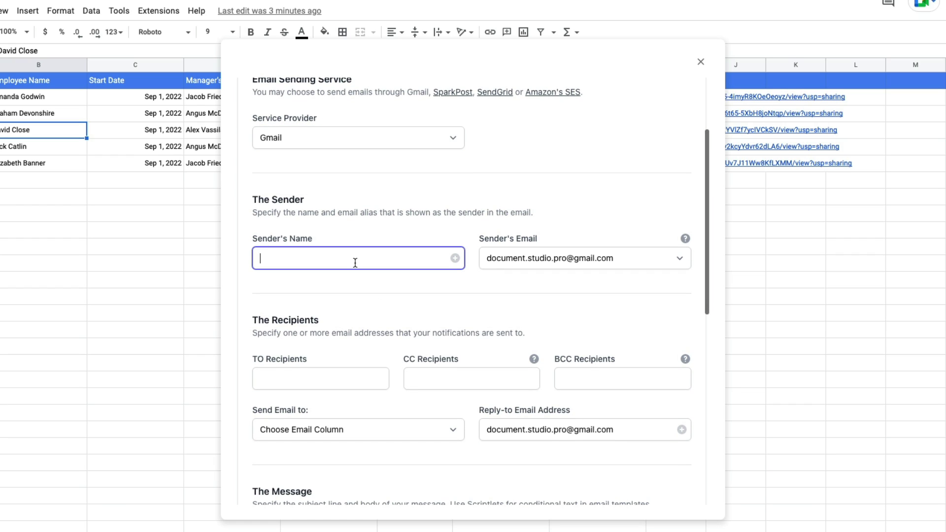
pyautogui.scroll(-3, 378, 337)
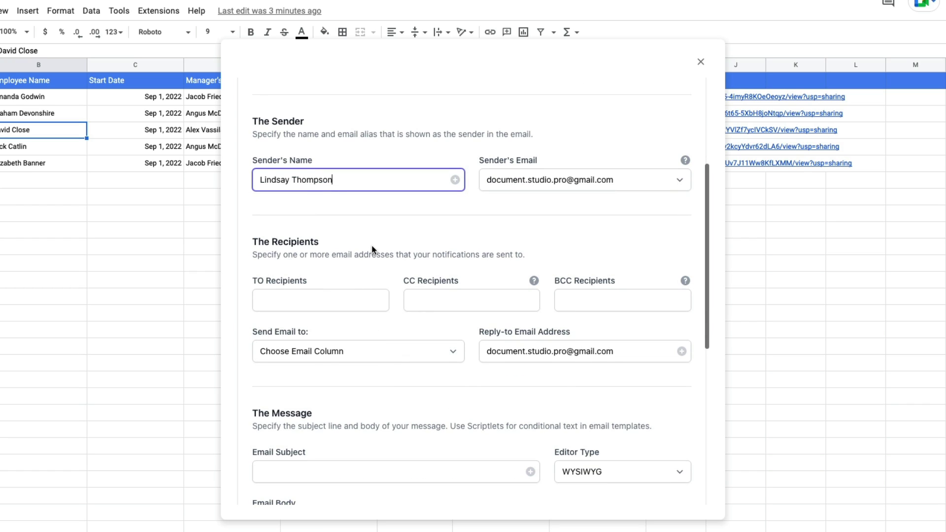
pyautogui.click(377, 311)
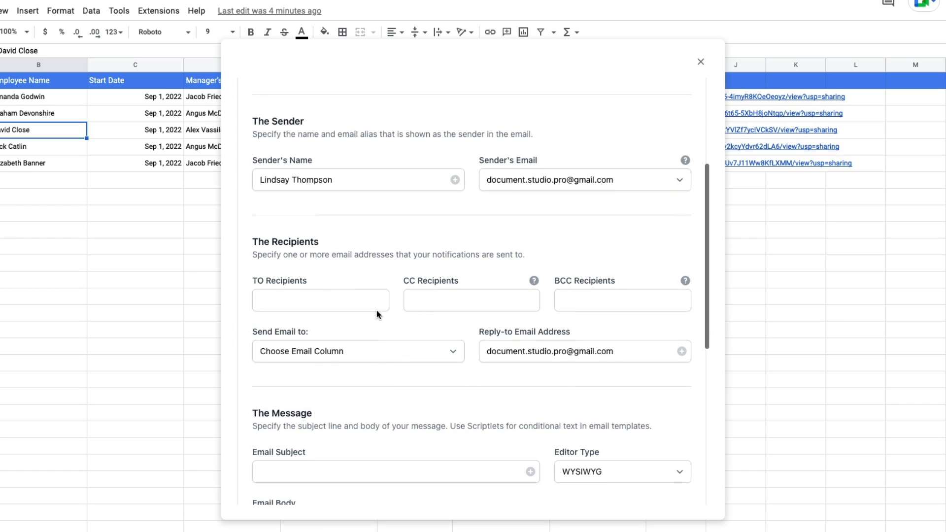
pyautogui.click(381, 353)
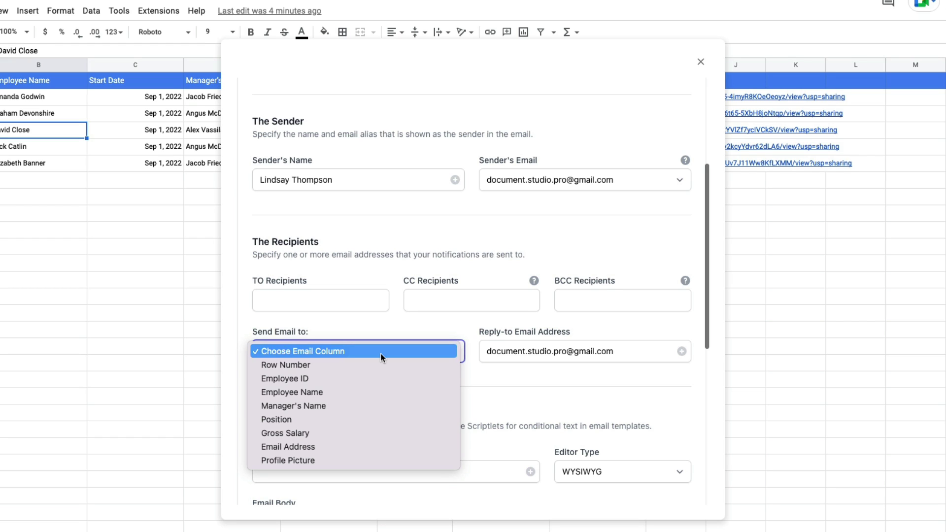
pyautogui.click(370, 446)
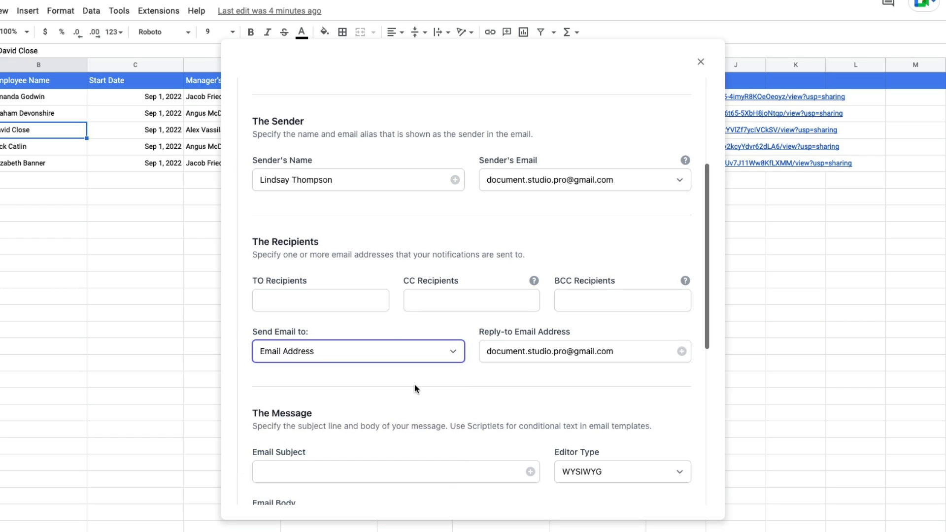
# - Add and then remove the HR address and the {{CC Address}} marker as CC, leaving it empty
pyautogui.click(415, 386)
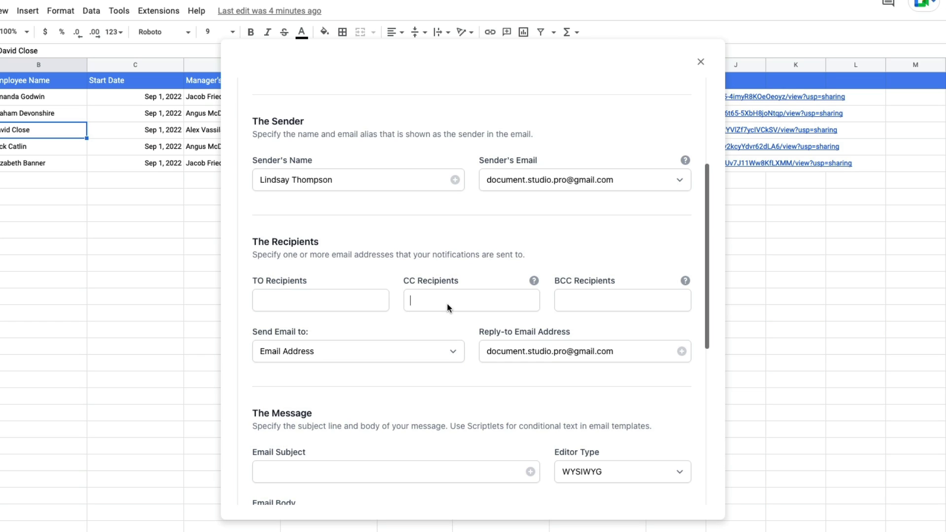
pyautogui.write('hr@example.com')
pyautogui.press('Return')
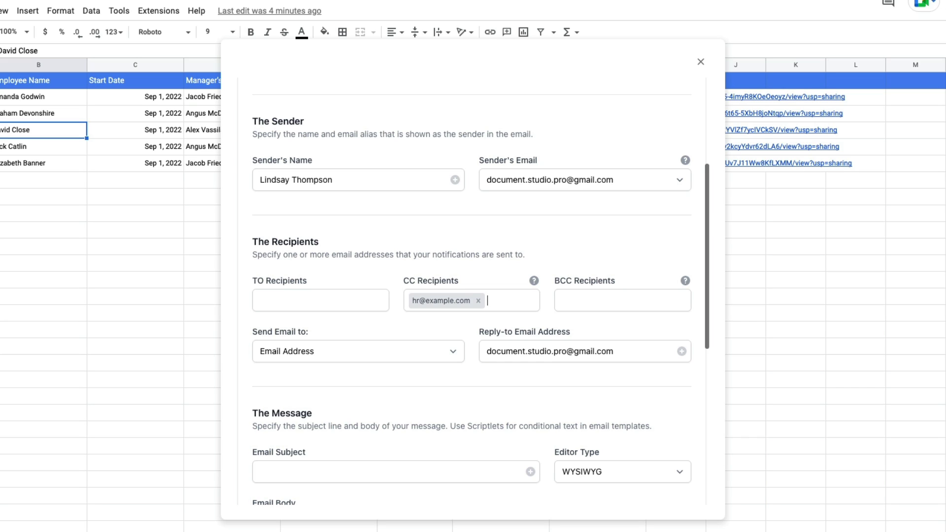
pyautogui.press('BackSpace')
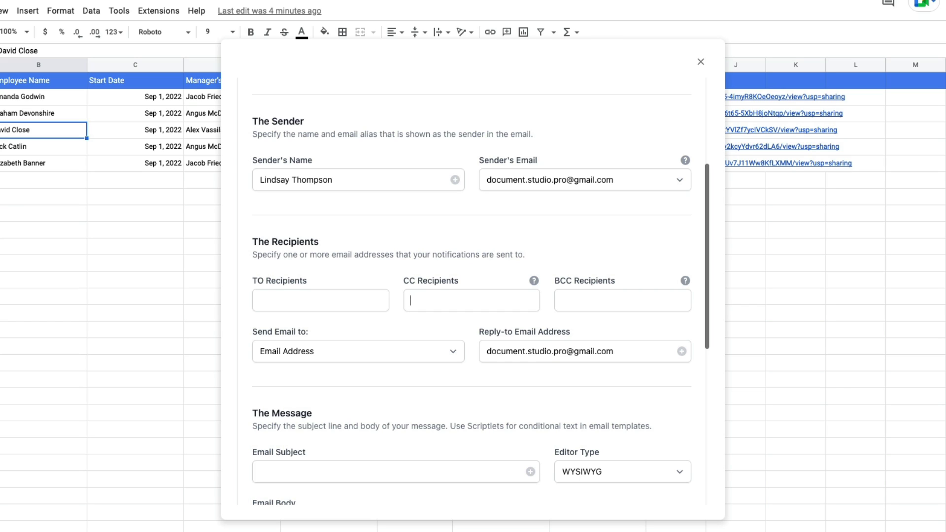
pyautogui.write('{{CC Address}}')
pyautogui.press('Return')
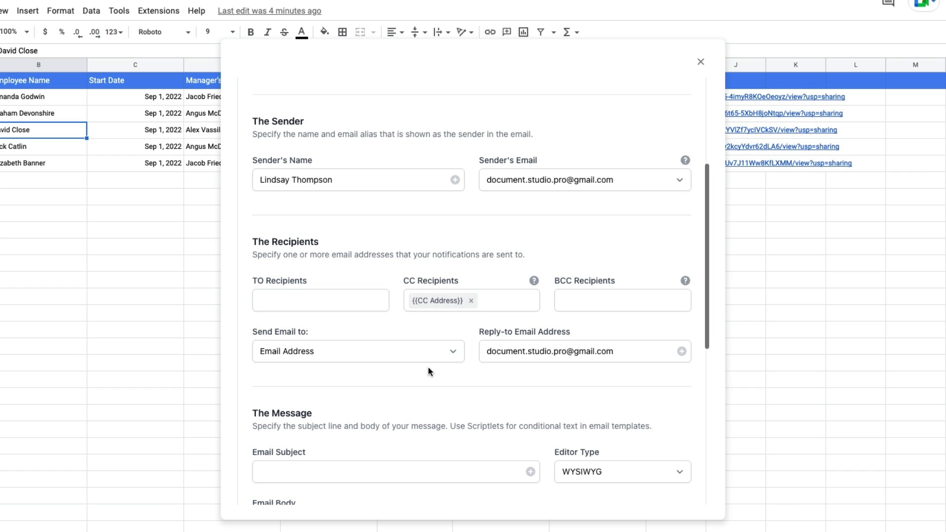
pyautogui.click(471, 300)
pyautogui.scroll(-4, 444, 295)
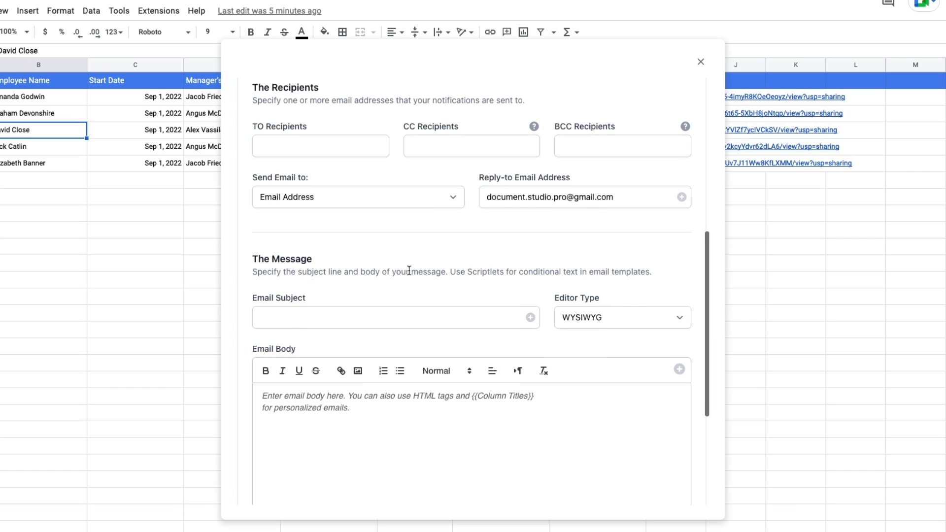
# - Set the email subject to 'Employment Offer Letter for {{Employee Name}}'
pyautogui.click(393, 300)
pyautogui.write('Emp')
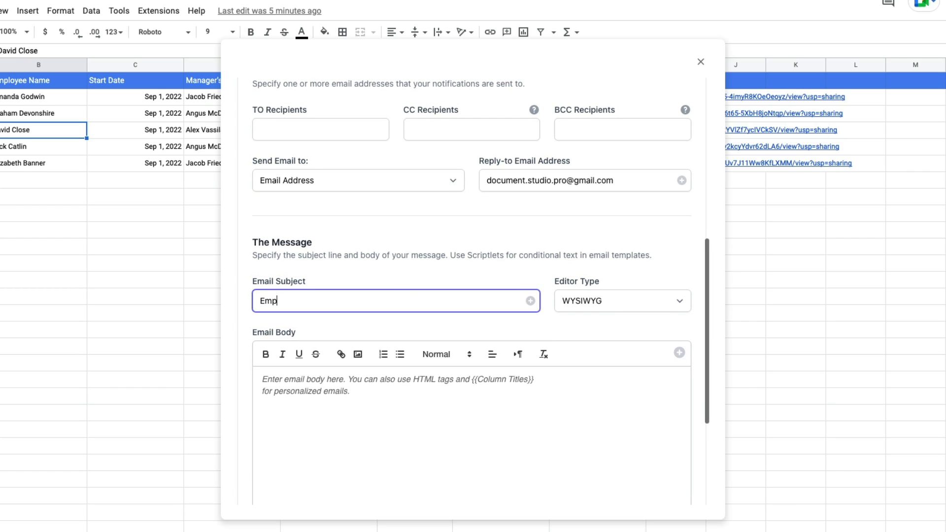
pyautogui.write('loyment Offer Letter for')
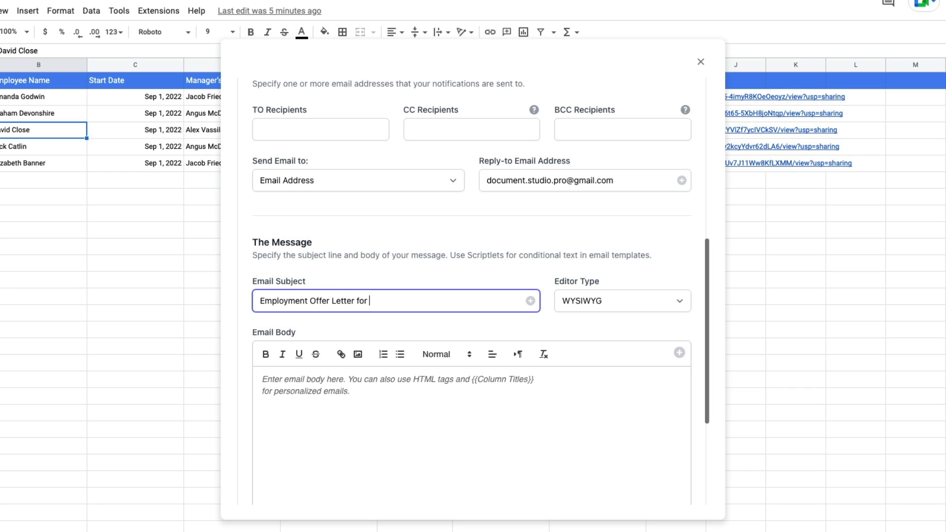
pyautogui.click(530, 301)
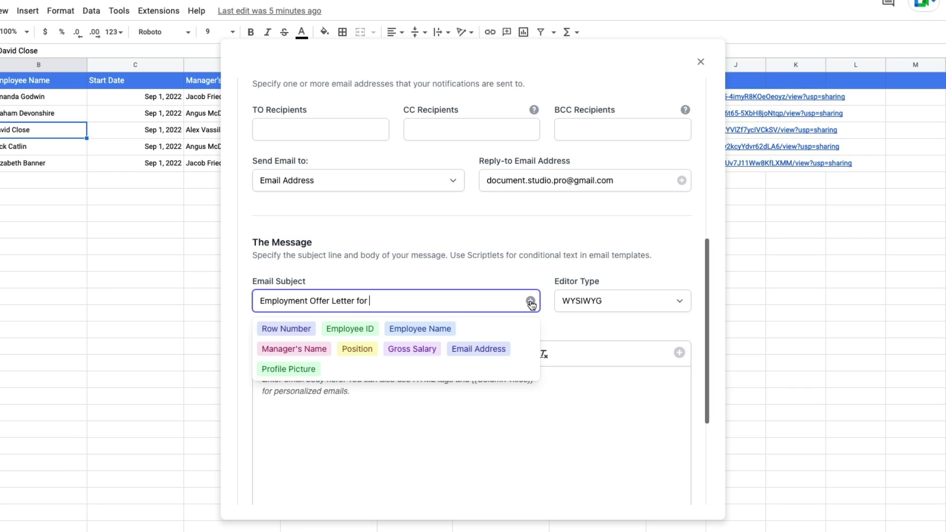
pyautogui.click(447, 333)
# - Write the greeting 'Dear {{Employee Name}},' and the offer paragraph with {{Position}} and the Manager's Name marker
pyautogui.click(481, 411)
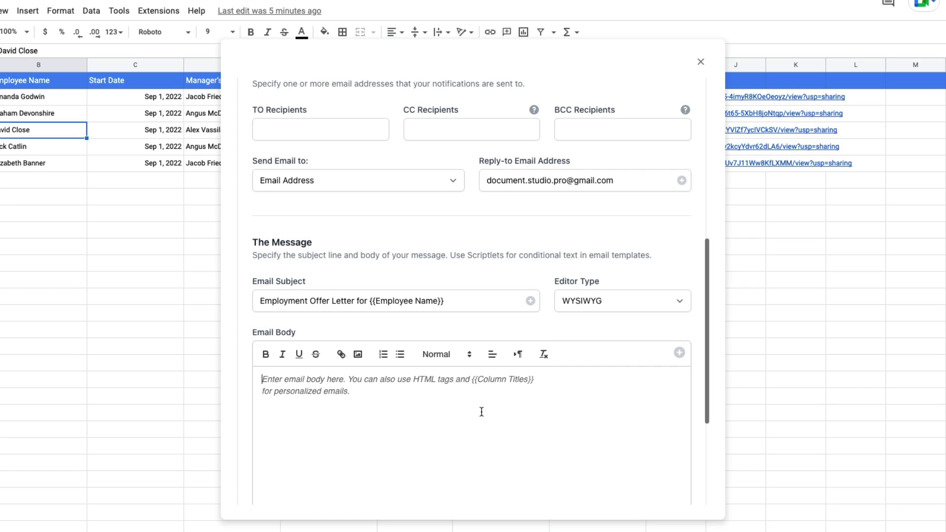
pyautogui.scroll(-2, 486, 221)
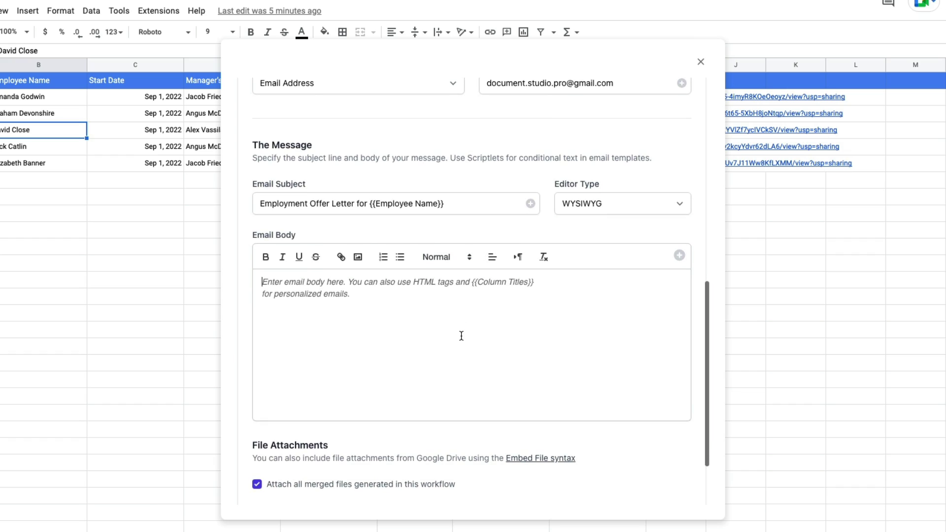
pyautogui.write('Dear')
pyautogui.click(680, 256)
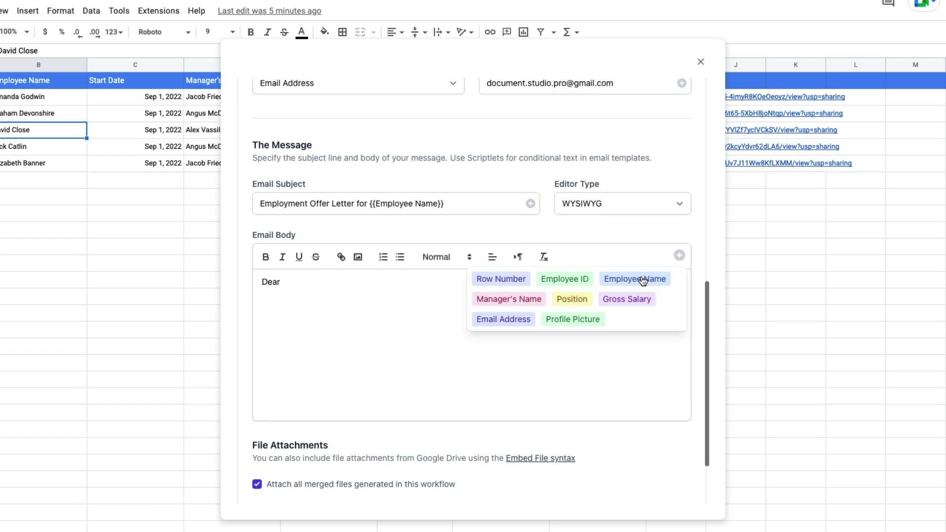
pyautogui.click(642, 278)
pyautogui.write(',')
pyautogui.press('Return')
pyautogui.write('We are pleased to offer')
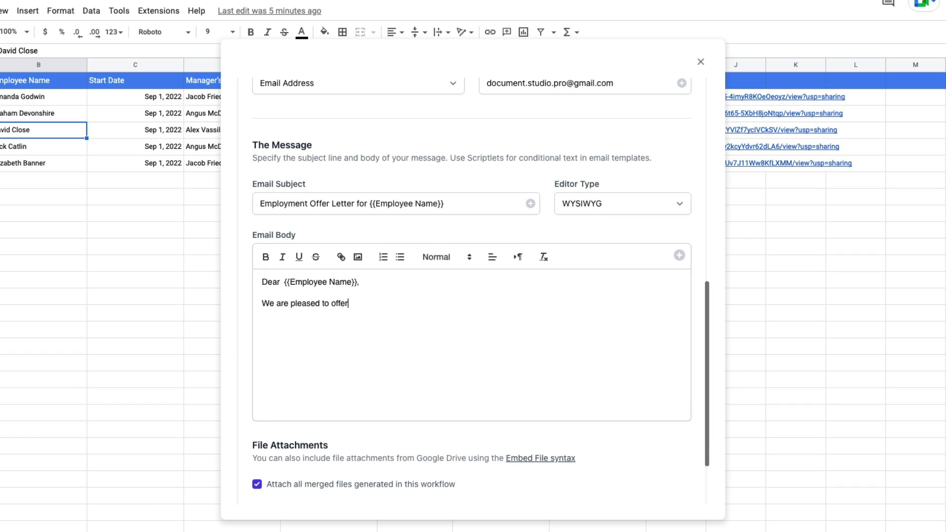
pyautogui.write(' you the position of {{Position}}')
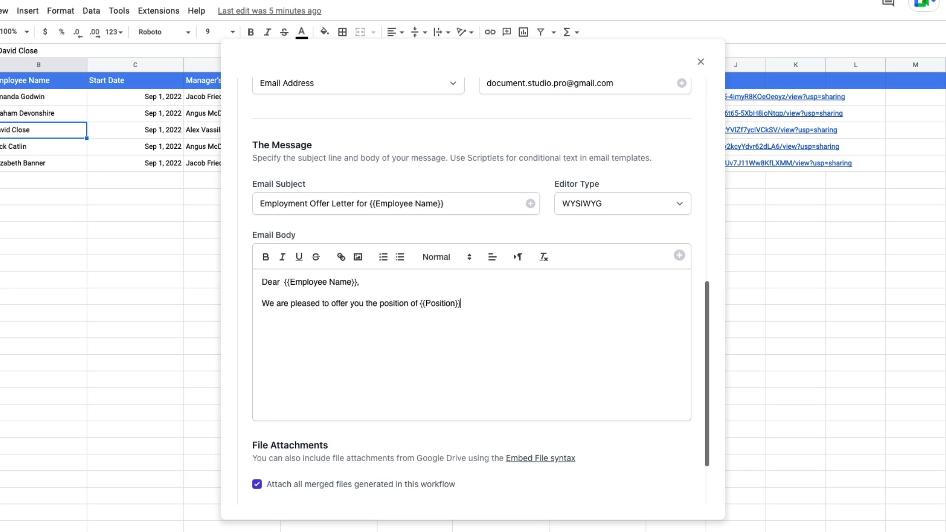
pyautogui.write(' at Digital Inspiration, reporting directly to')
pyautogui.click(679, 256)
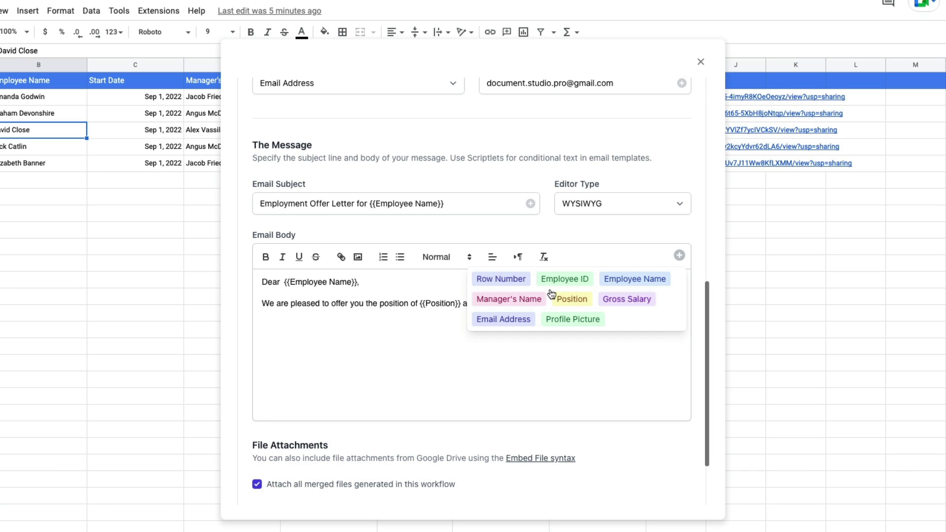
pyautogui.click(510, 297)
pyautogui.write('.')
# - Add the Drive folder paragraph ending 'benefits.', then a 'Regards,' closing and the sender's signature
pyautogui.press('Return')
pyautogui.write('The')
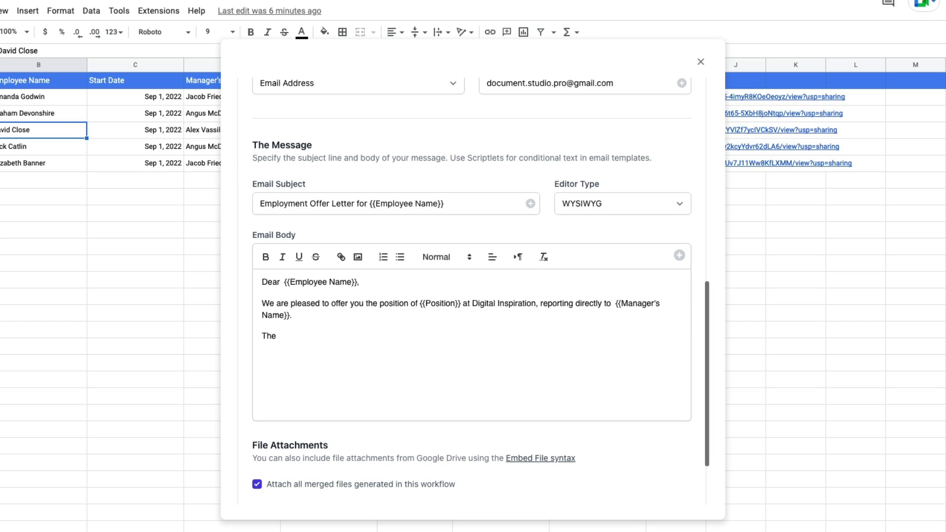
pyautogui.write(' enclosed Drive folder  includes the company')
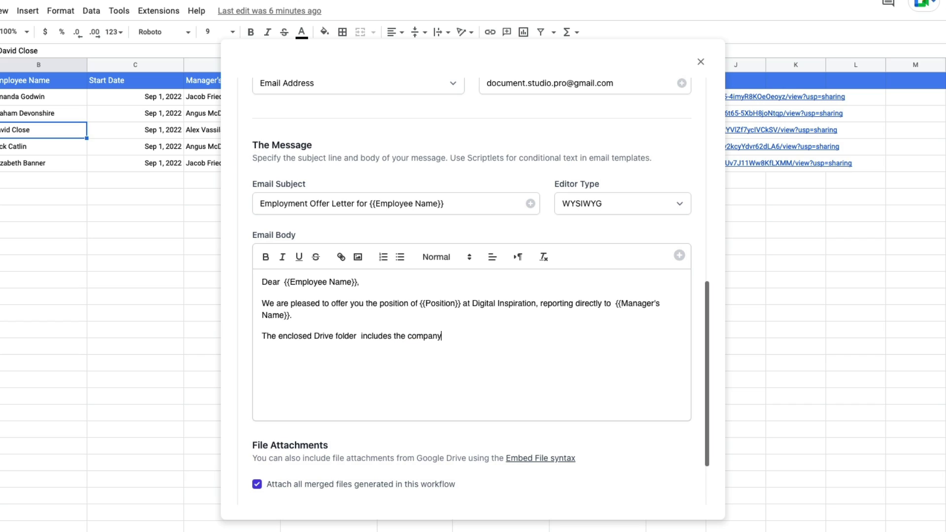
pyautogui.write("'s remote working policy, ")
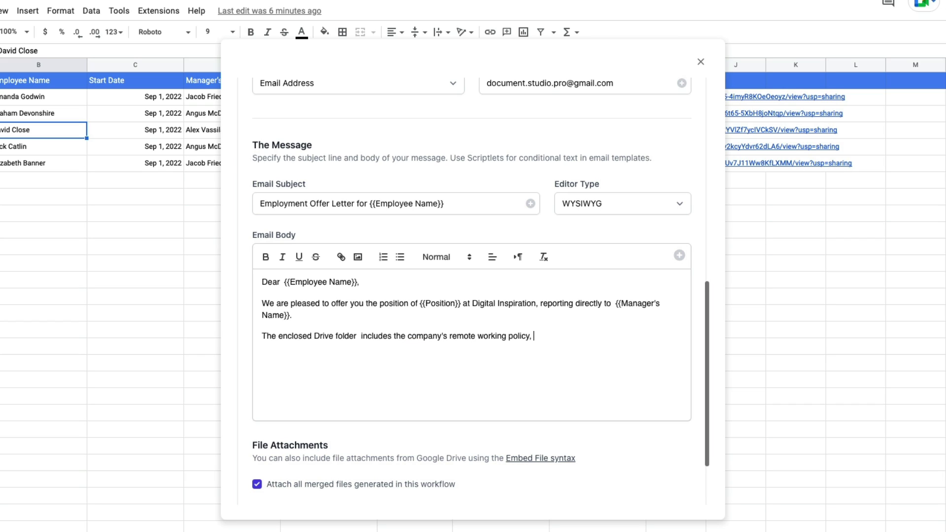
pyautogui.write('sexual harassment policy')
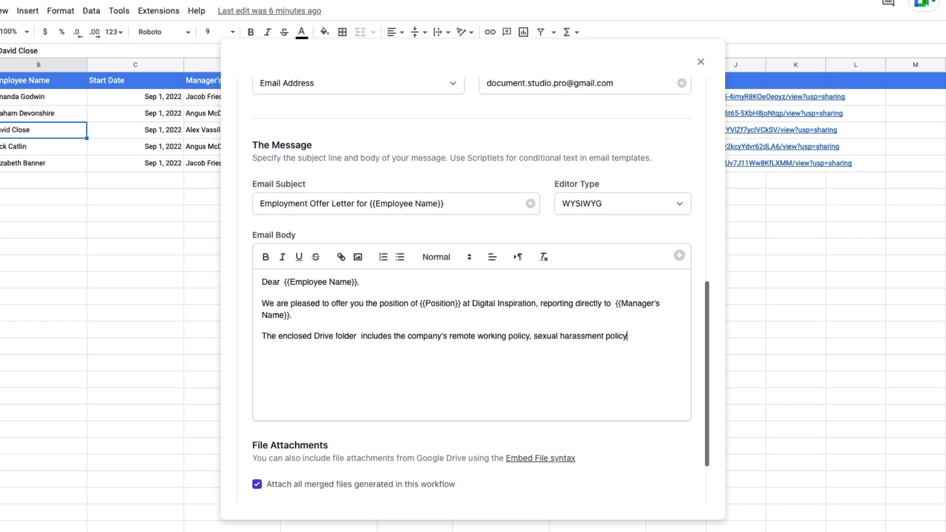
pyautogui.write(' and the employee handbook')
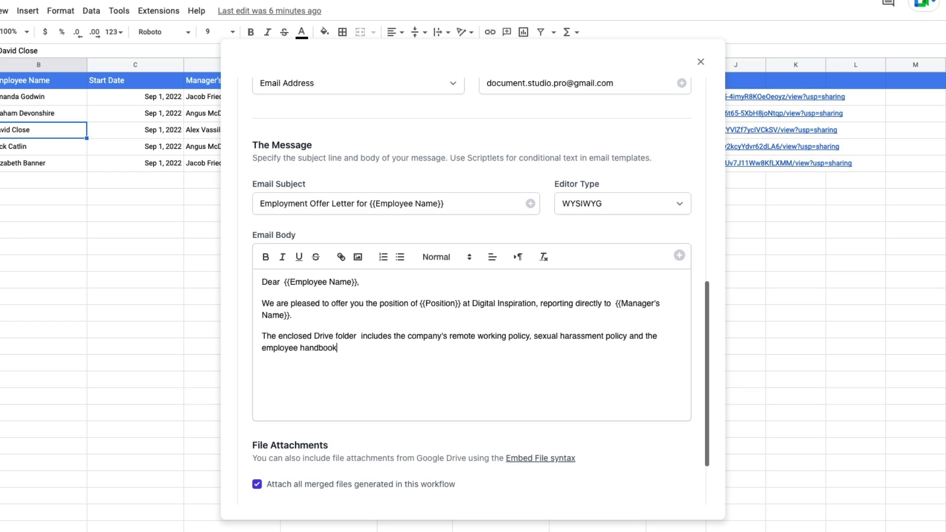
pyautogui.write(' describing our medical and other')
pyautogui.write('benefits.')
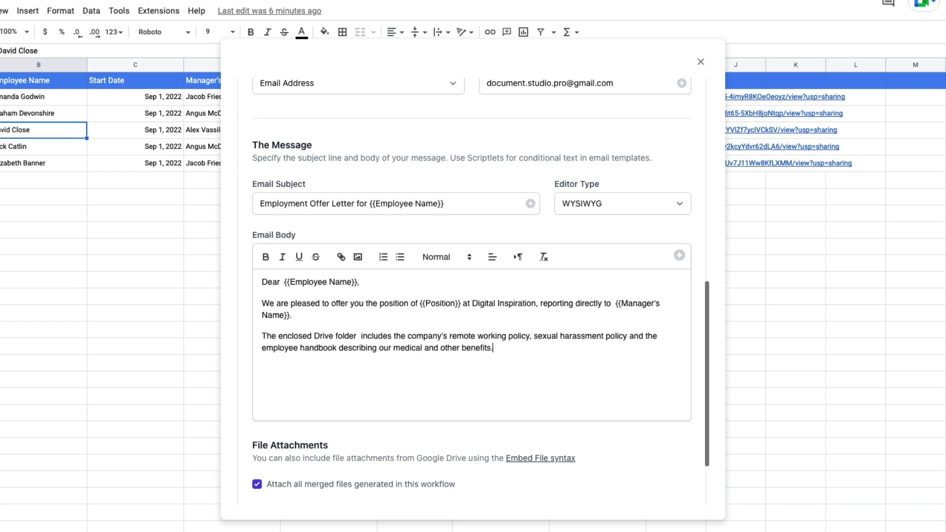
pyautogui.press('Return')
pyautogui.write('Regards,')
pyautogui.press('Return')
pyautogui.write('Lindsay!')
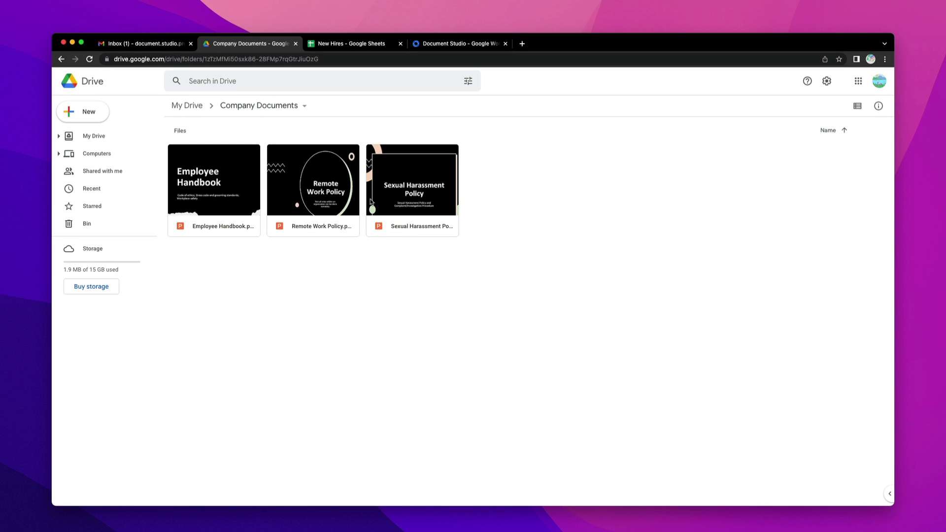
# - Copy the Company Documents folder's share link, then go back to the New Hires spreadsheet
pyautogui.click(291, 108)
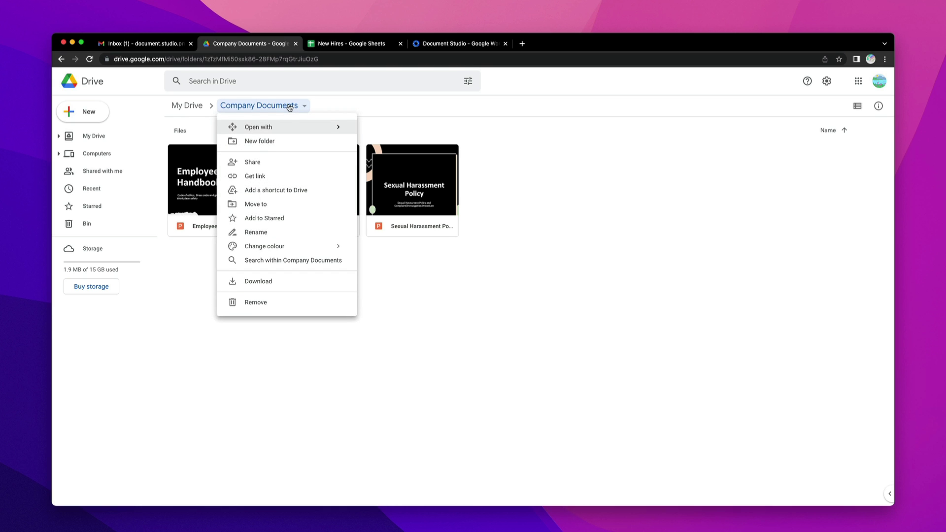
pyautogui.click(283, 177)
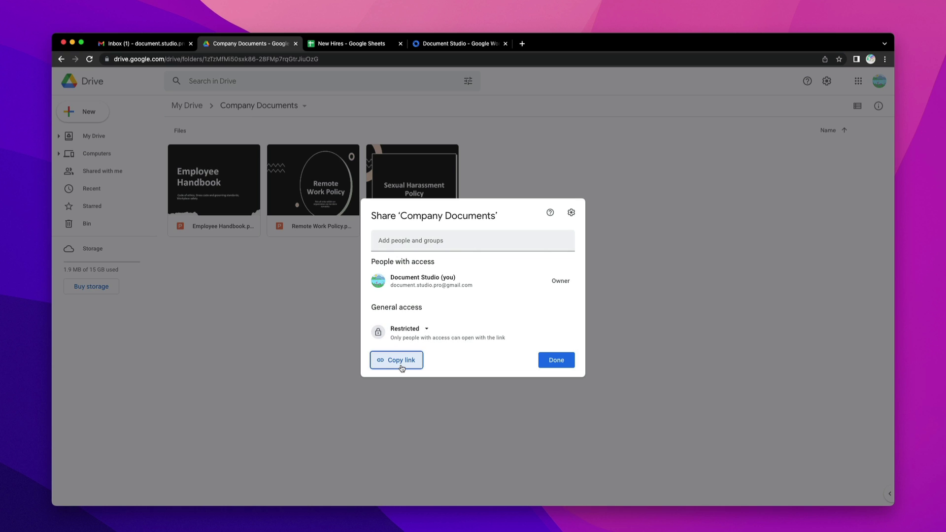
pyautogui.click(402, 361)
pyautogui.click(558, 363)
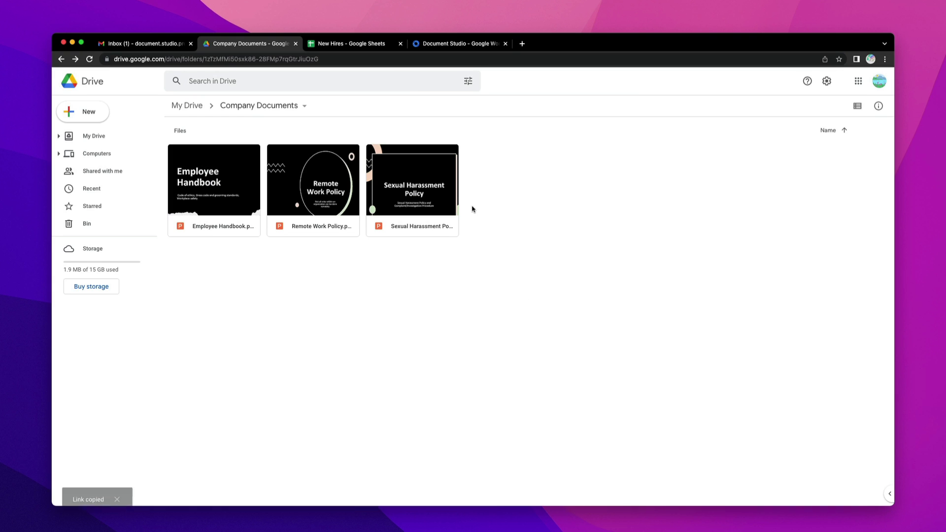
pyautogui.click(388, 44)
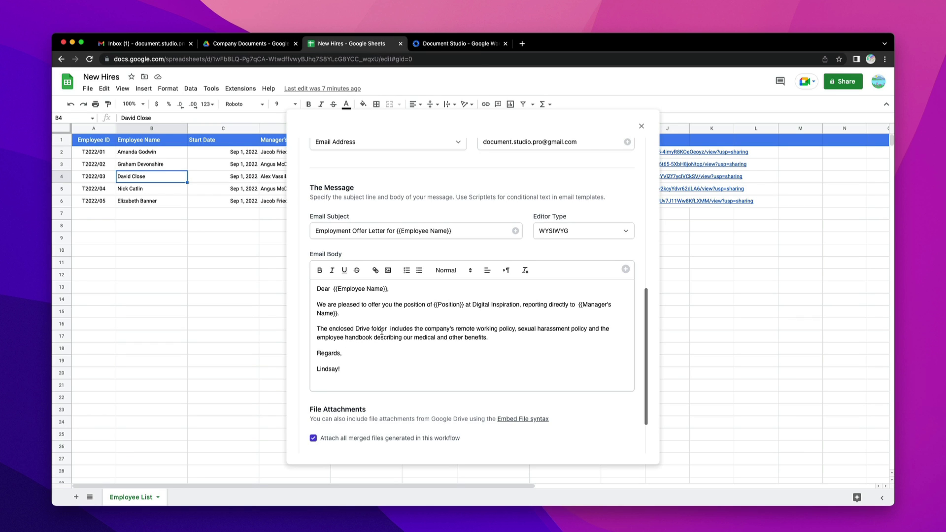
# - Hyperlink 'Drive folder' in the email body to the pasted Company Documents folder URL
pyautogui.moveTo(389, 330); pyautogui.dragTo(356, 331)
pyautogui.click(375, 271)
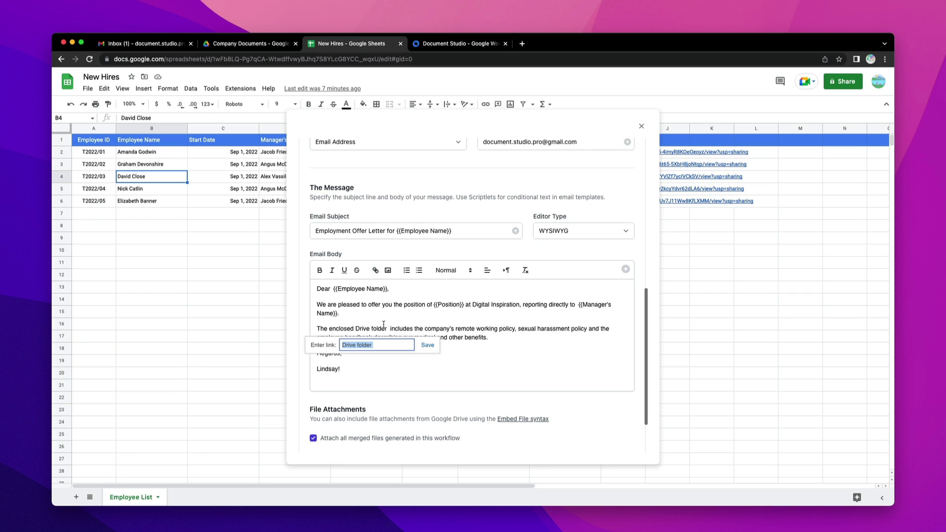
pyautogui.press('super+v')
pyautogui.click(427, 346)
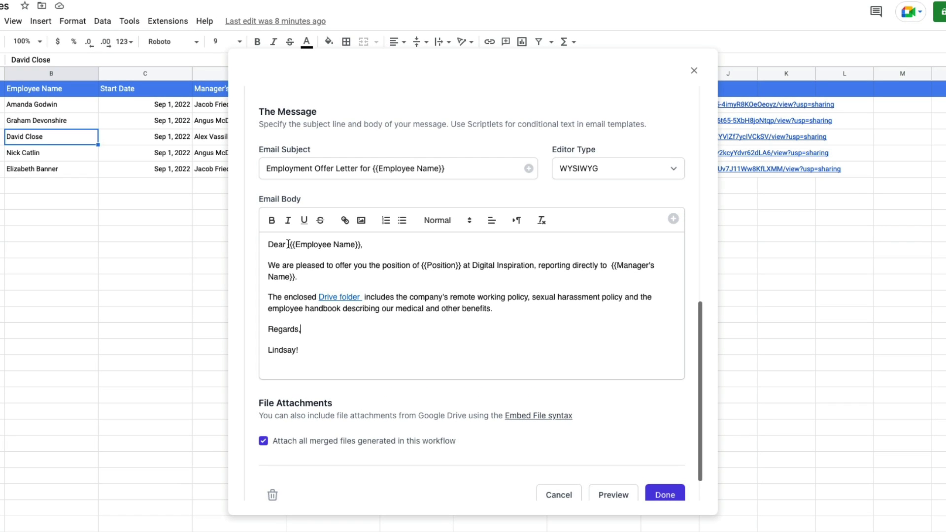
pyautogui.moveTo(332, 259); pyautogui.dragTo(361, 245)
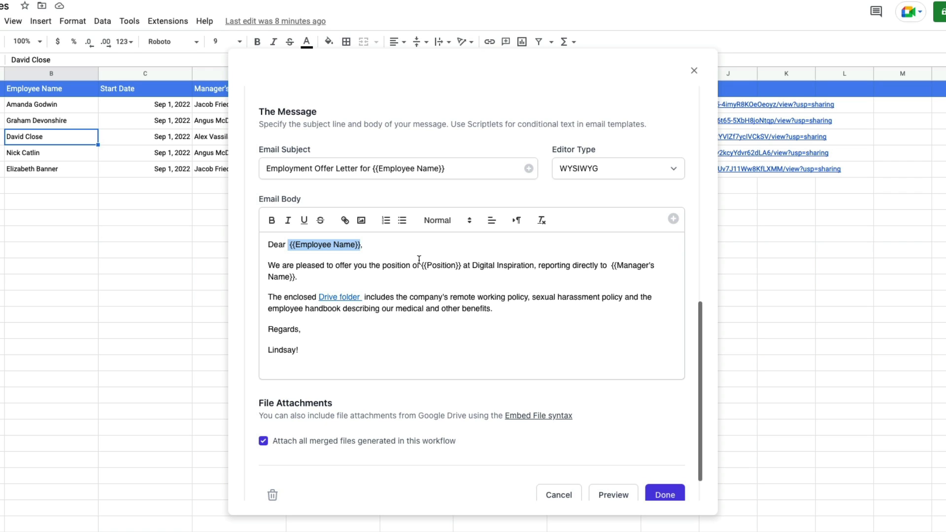
pyautogui.click(418, 266)
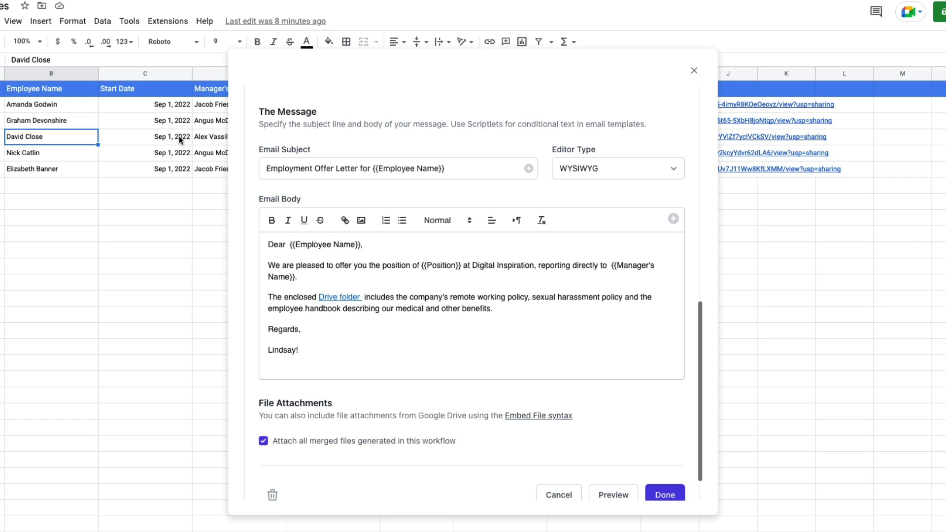
# - Insert a new column before Start Date with the header 'Employee First Name'
pyautogui.click(135, 74)
pyautogui.rightClick(148, 74)
pyautogui.click(150, 163)
pyautogui.click(144, 91)
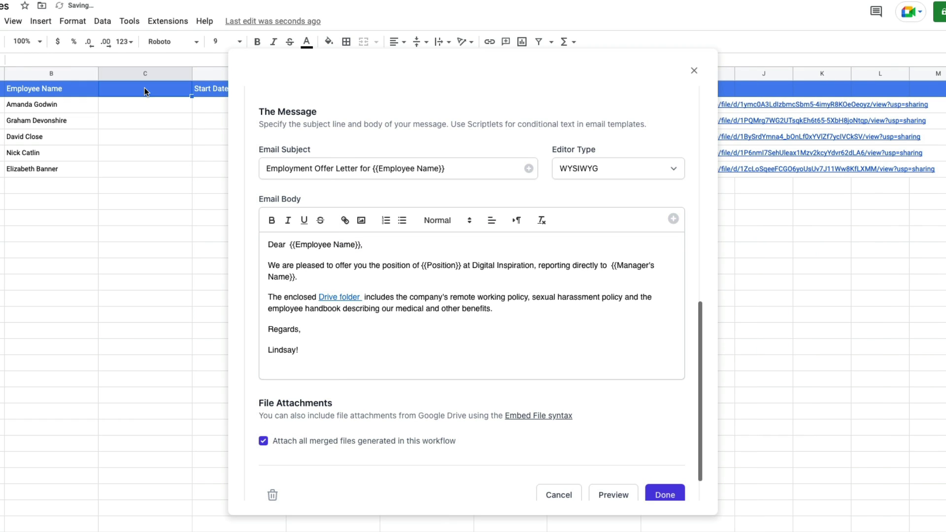
pyautogui.write('Employee First Name')
pyautogui.press('Return')
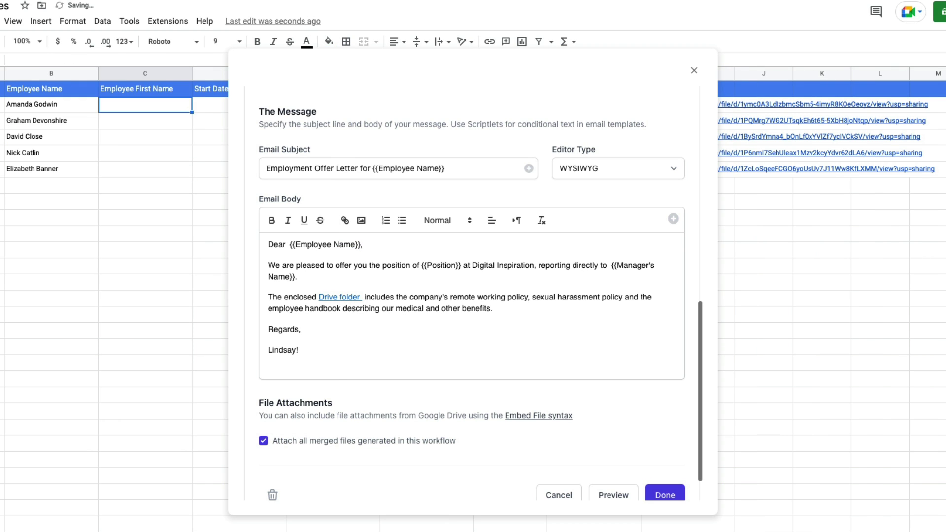
# - Enter =INDEX(SPLIT(B2, " "),1) in C2 and auto-fill it down the remaining rows
pyautogui.write('=INDSPLIT(')
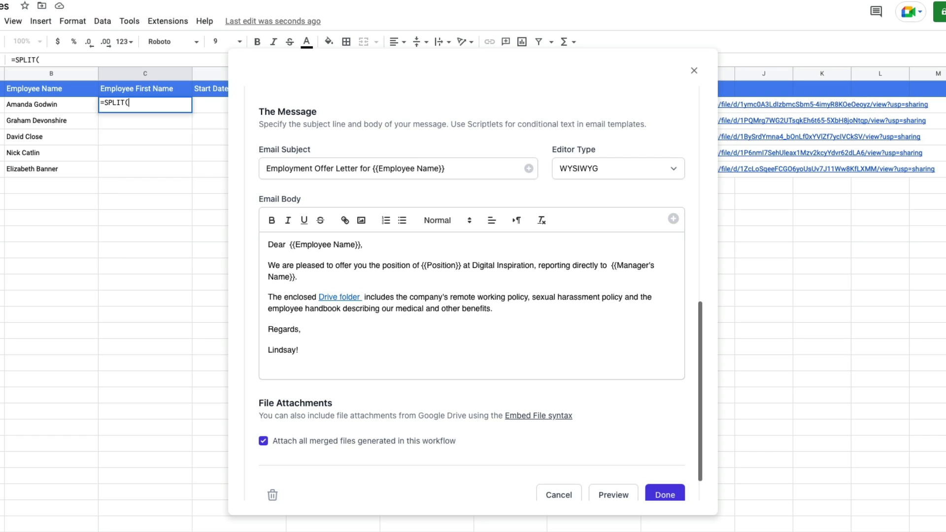
pyautogui.write('B2, " ")')
pyautogui.press('Home')
pyautogui.press('Right')
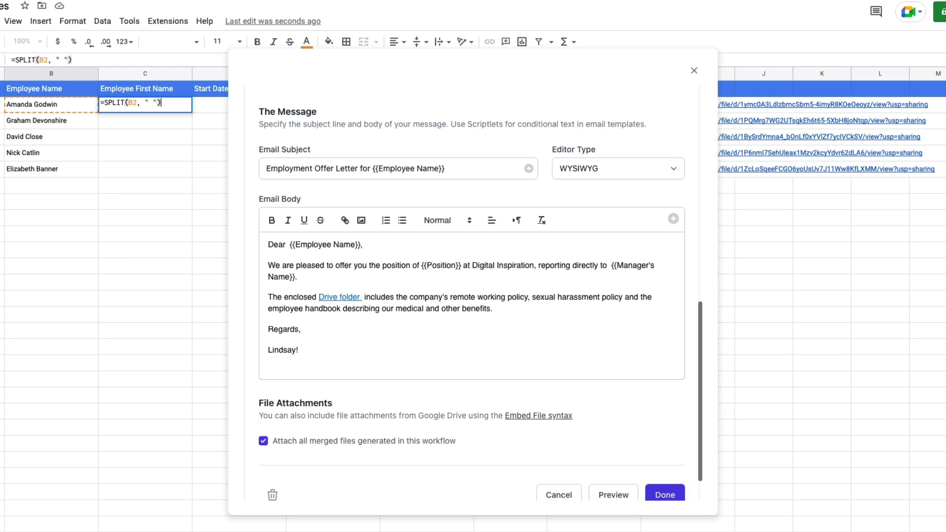
pyautogui.write('INDEX(')
pyautogui.press('End')
pyautogui.write(',1)')
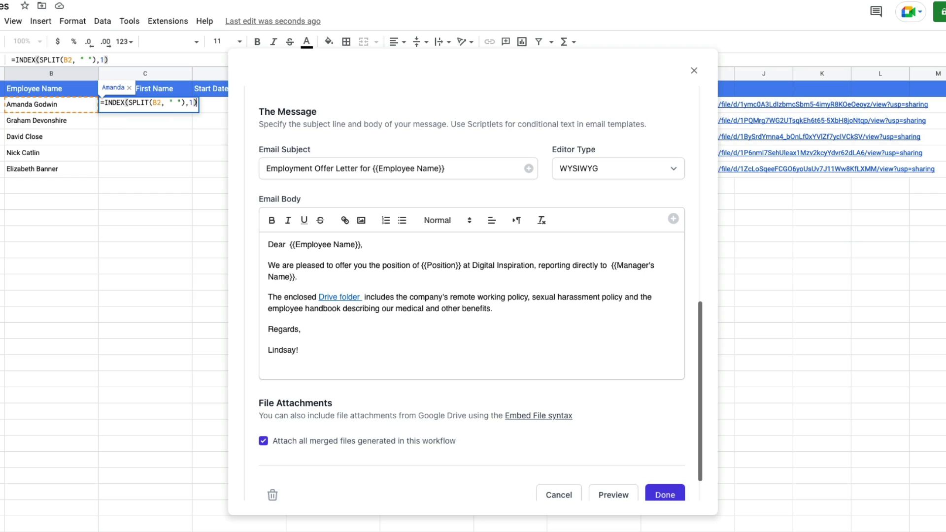
pyautogui.press('Return')
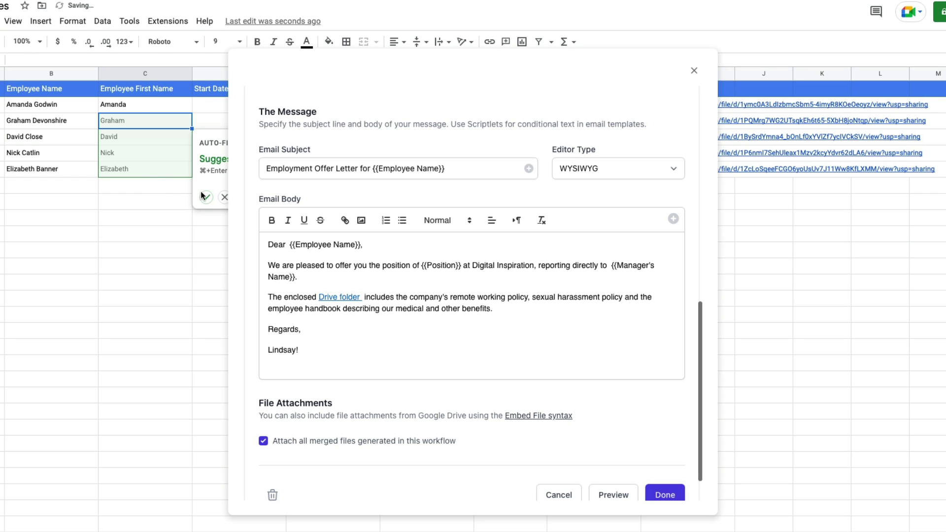
pyautogui.click(205, 198)
pyautogui.click(148, 218)
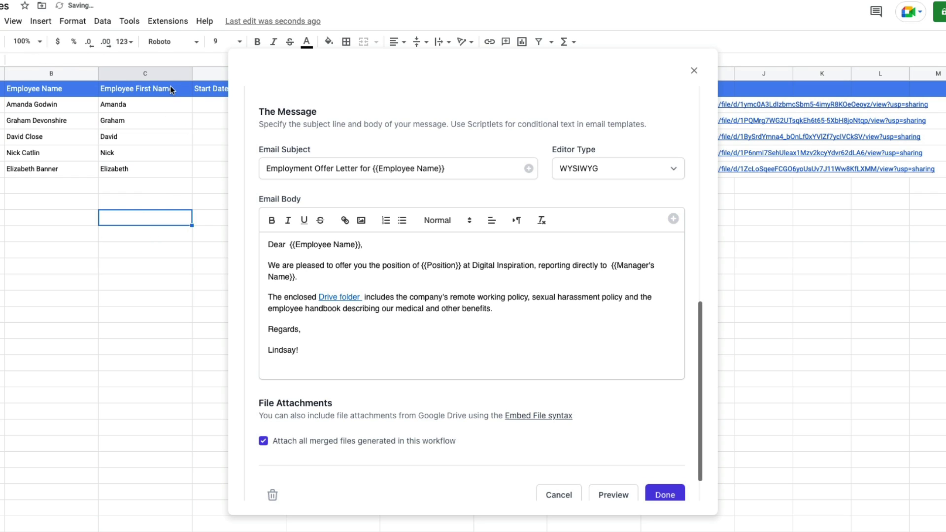
# - Type the greeting scriptlet {? "{{Employee Name}}" | split " " | first ?} after Dear
pyautogui.write('First')
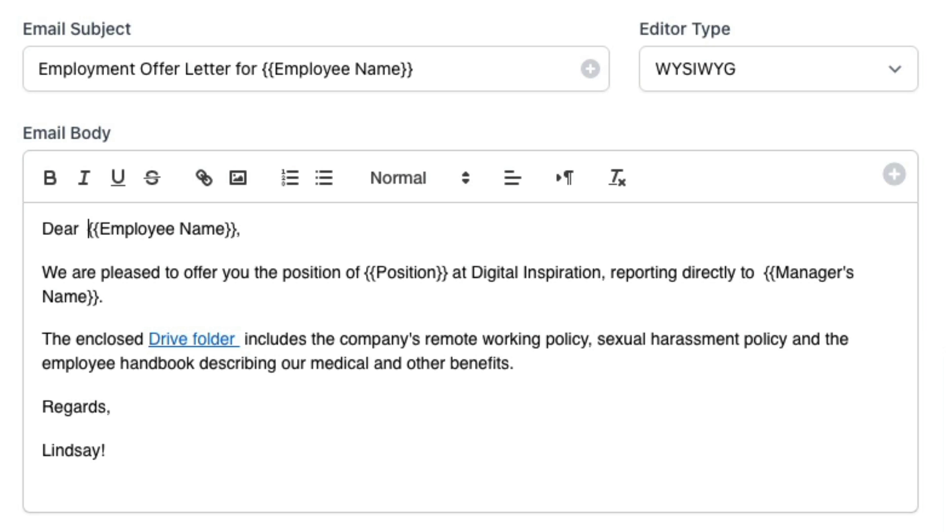
pyautogui.write('{?')
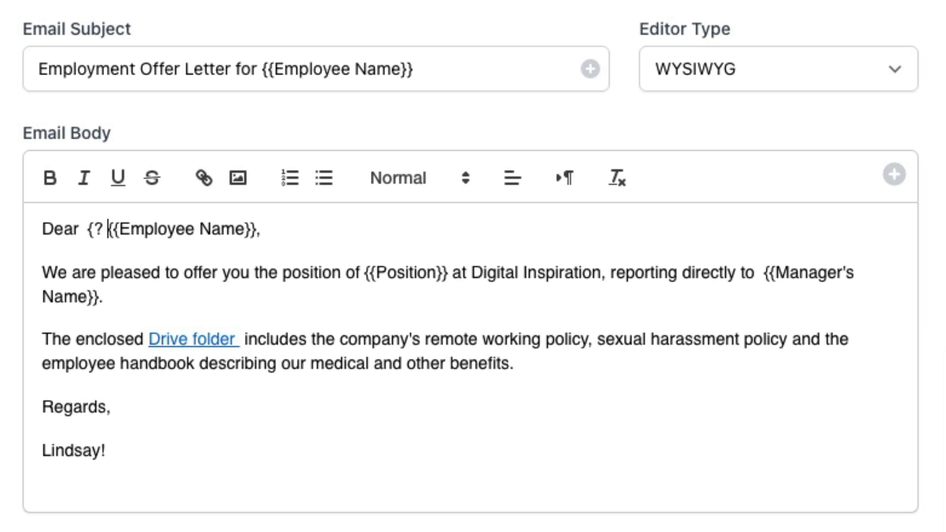
pyautogui.write(' "')
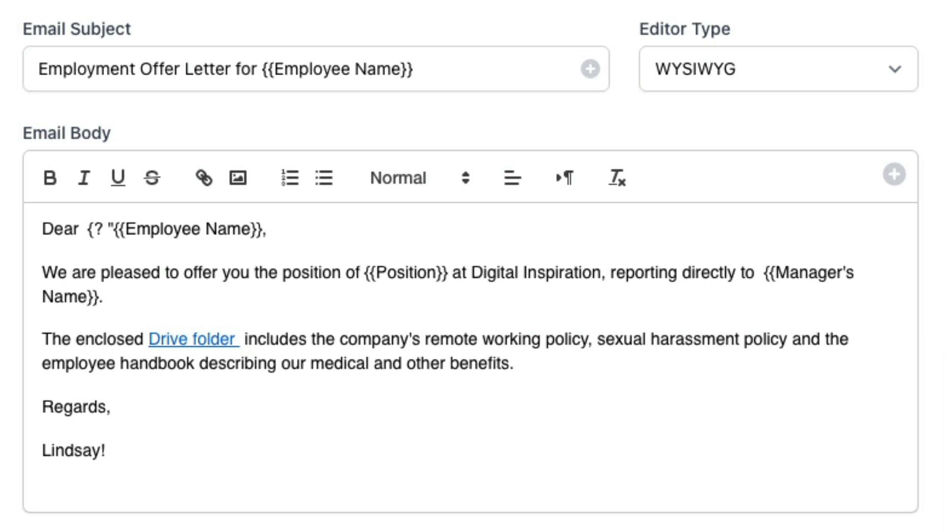
pyautogui.click(261, 229)
pyautogui.write('" I split " "')
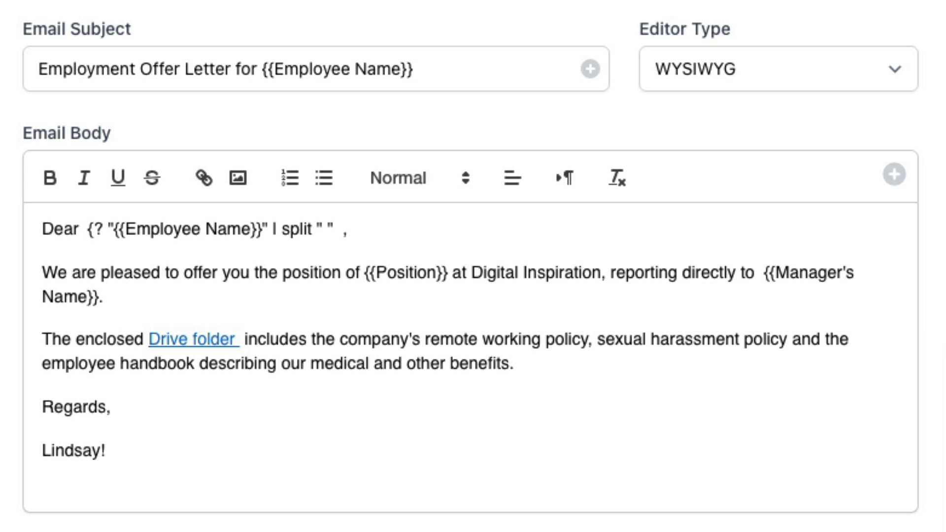
pyautogui.write(' I first ?')
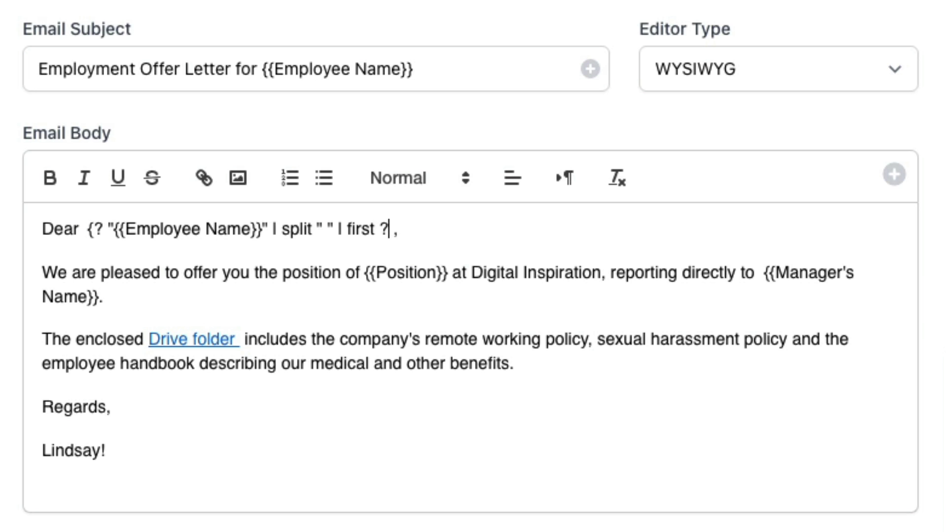
pyautogui.write('}')
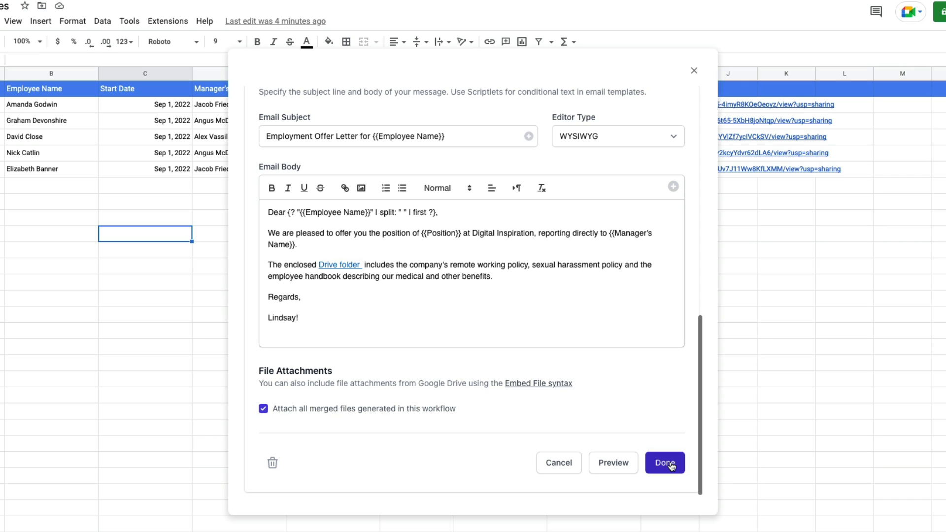
# - Send a test offer email with sample data and open it in the inbox
pyautogui.click(627, 463)
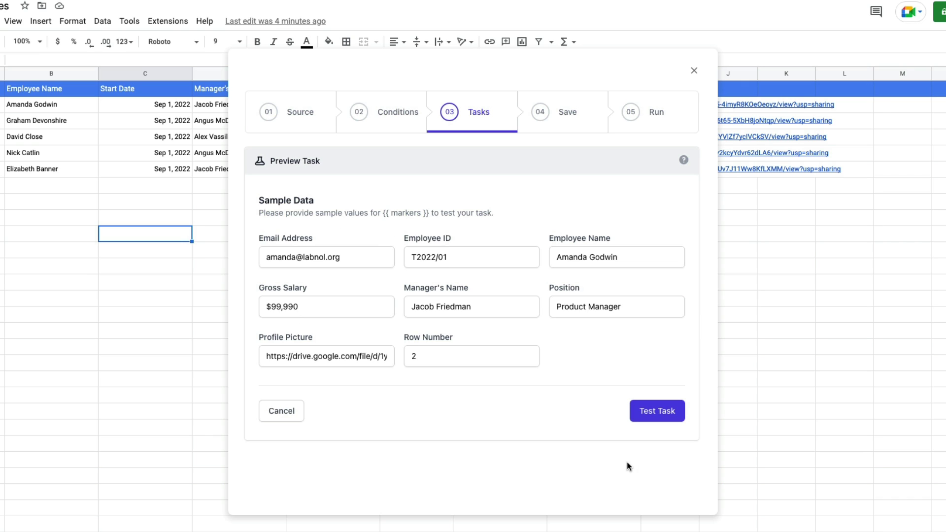
pyautogui.click(660, 411)
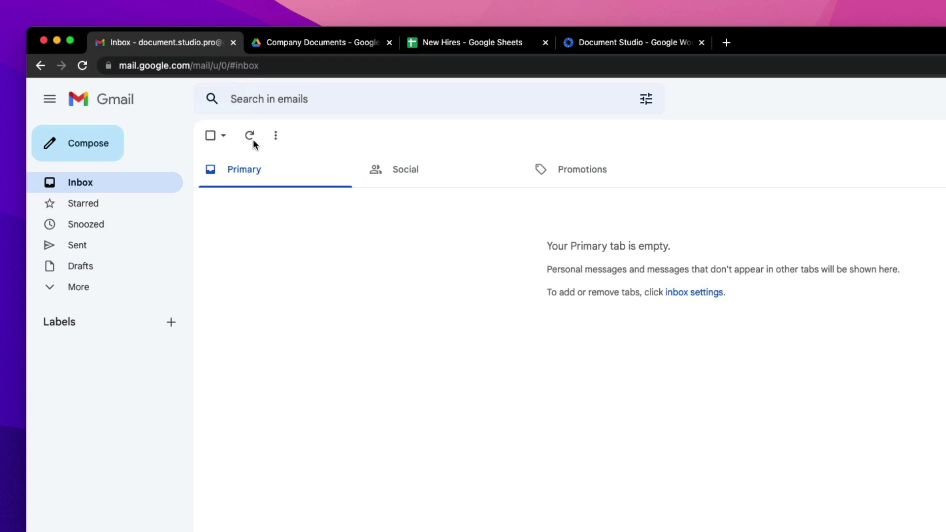
pyautogui.click(253, 140)
pyautogui.click(539, 202)
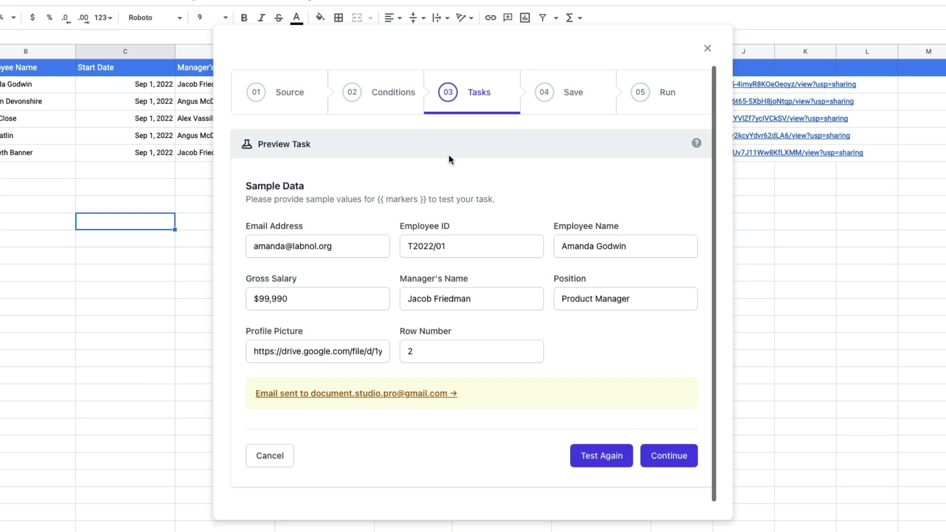
# - Return to the Send Email with Gmail settings and save the task
pyautogui.click(670, 454)
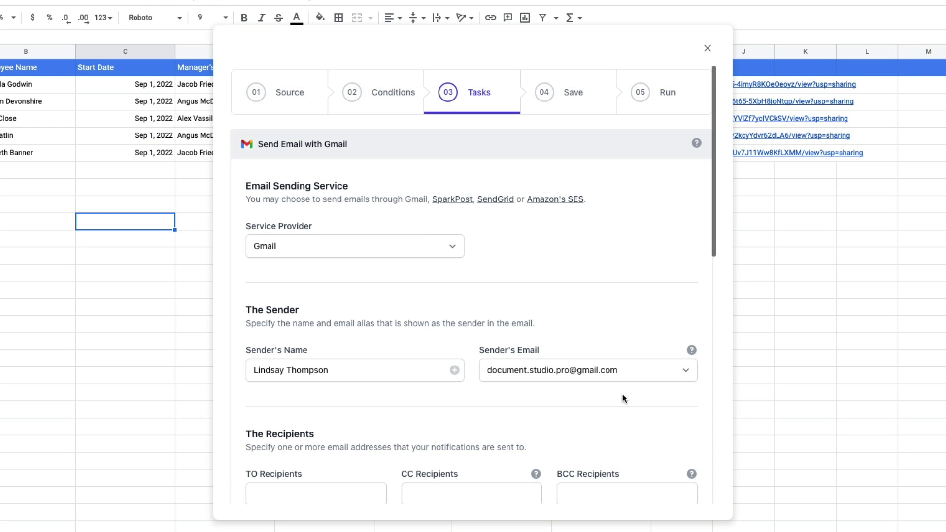
pyautogui.scroll(-10, 622, 392)
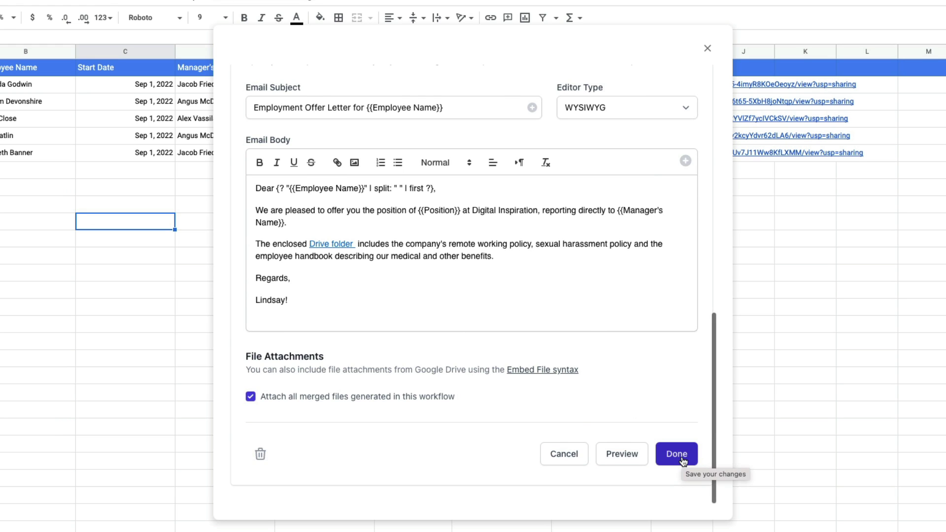
pyautogui.click(682, 455)
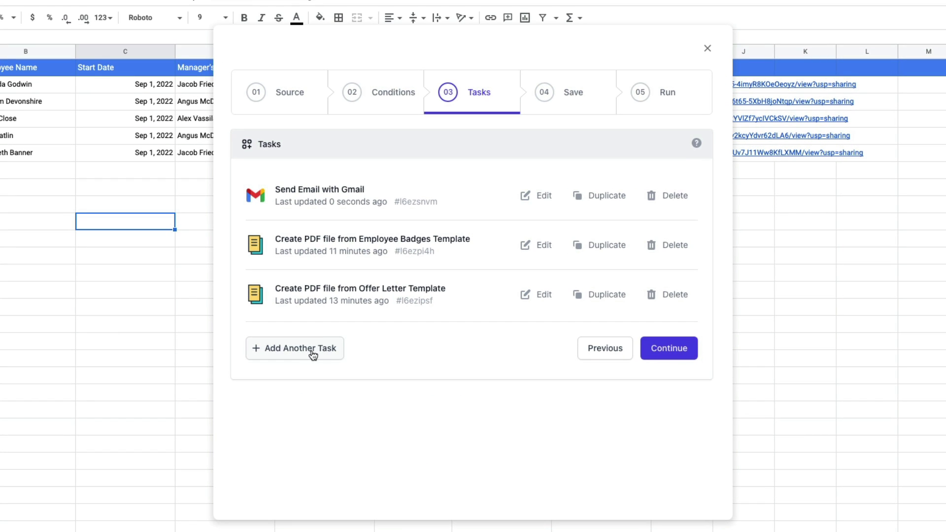
# - Add a Google Drive Share Folder task using Company Documents as the source folder
pyautogui.click(300, 358)
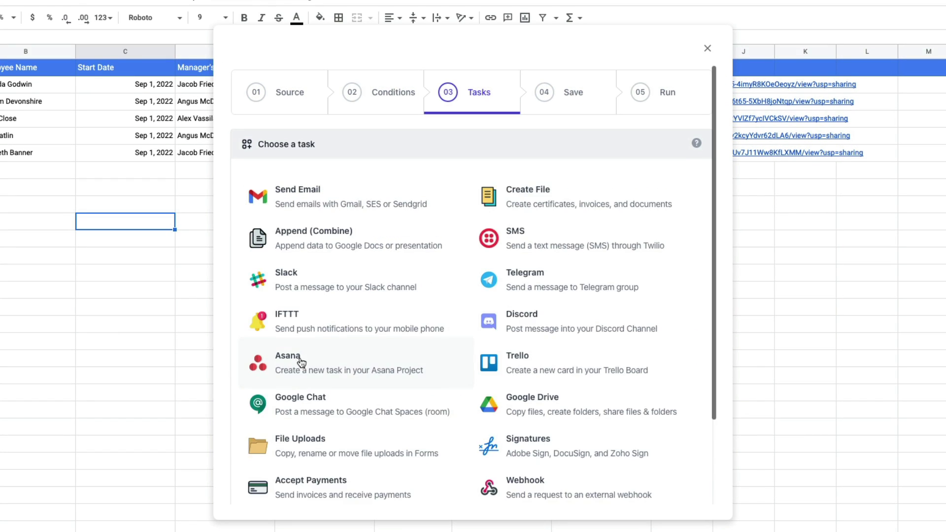
pyautogui.click(611, 408)
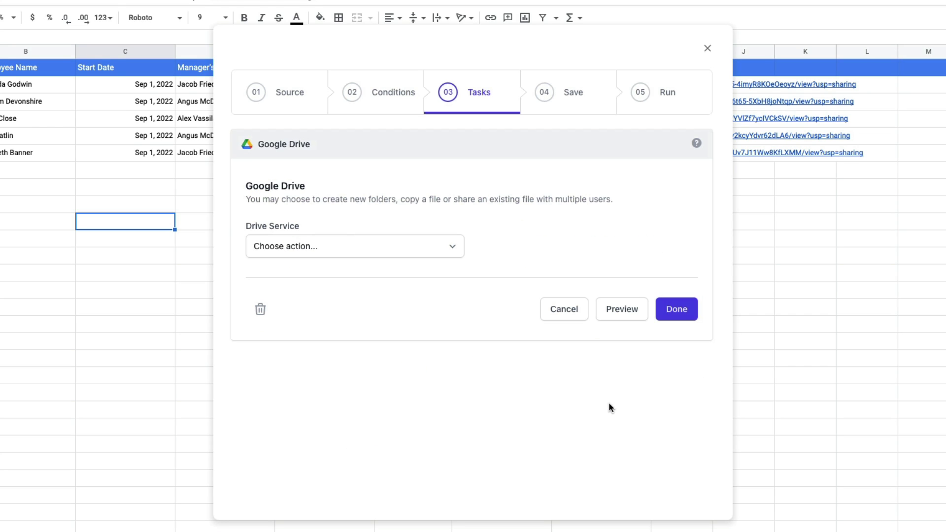
pyautogui.click(424, 241)
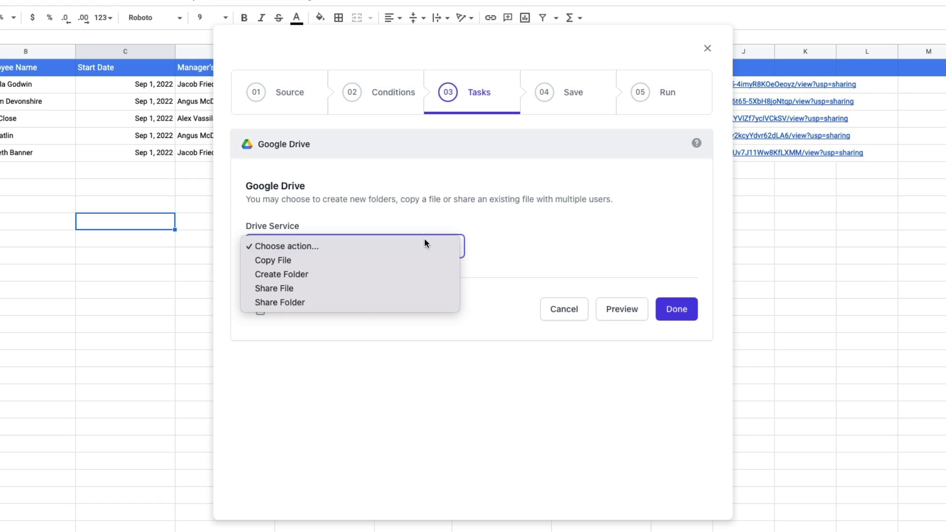
pyautogui.click(431, 303)
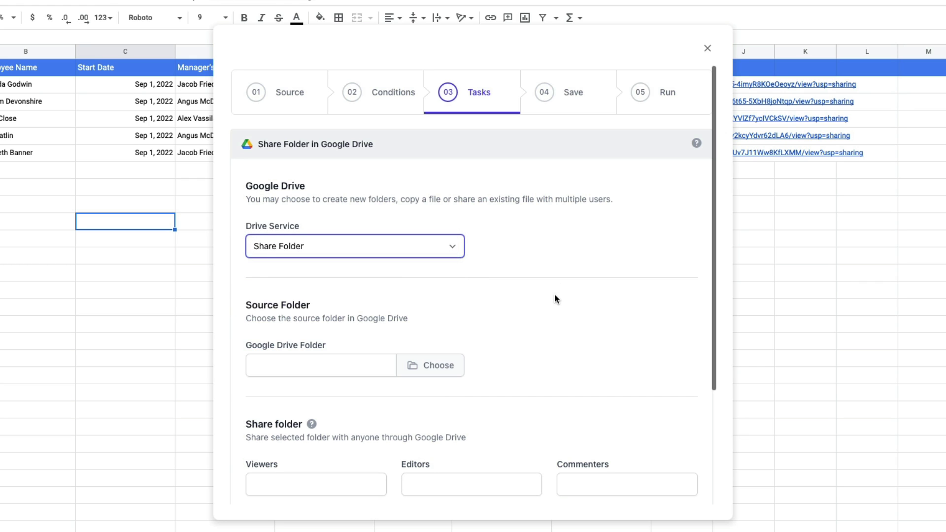
pyautogui.scroll(-3, 555, 295)
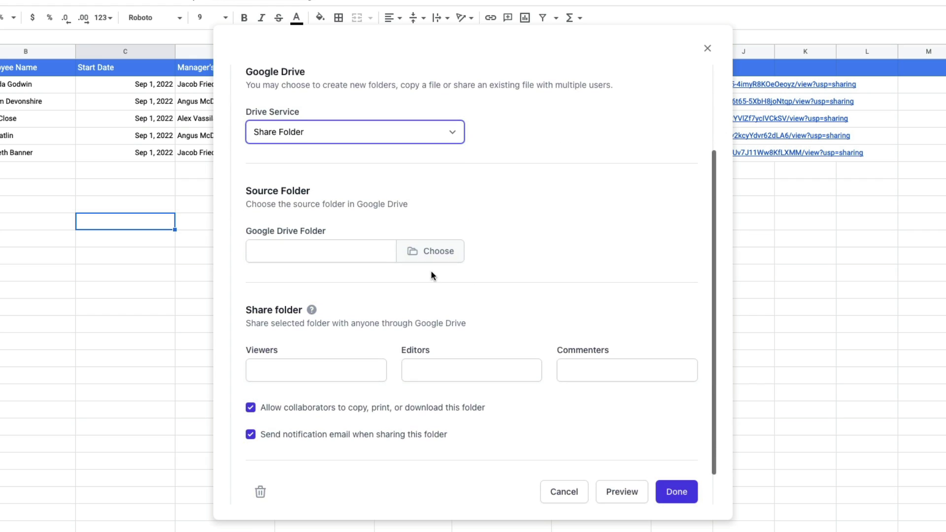
pyautogui.click(429, 257)
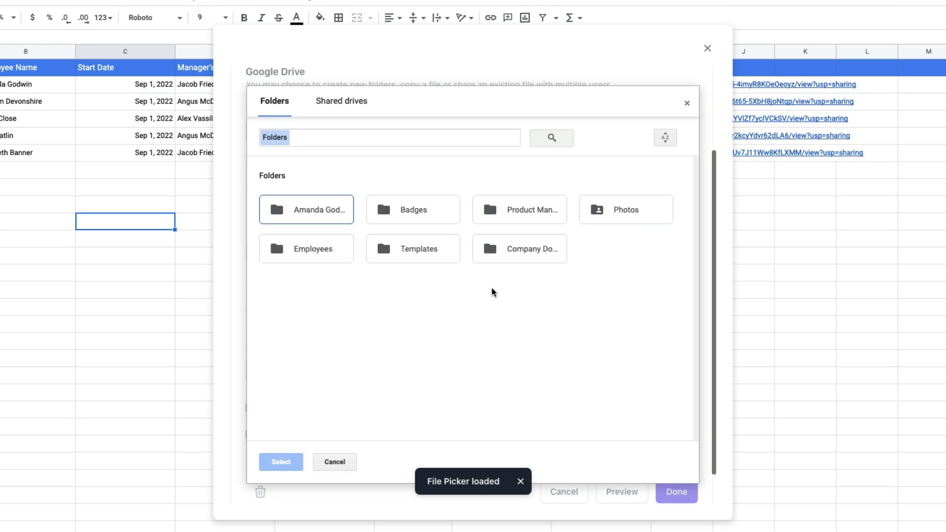
pyautogui.click(530, 252)
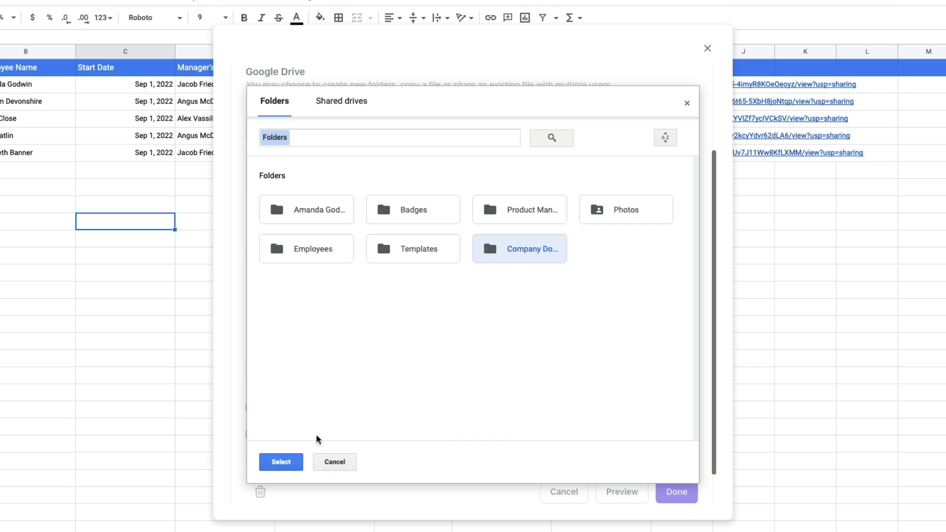
pyautogui.click(293, 462)
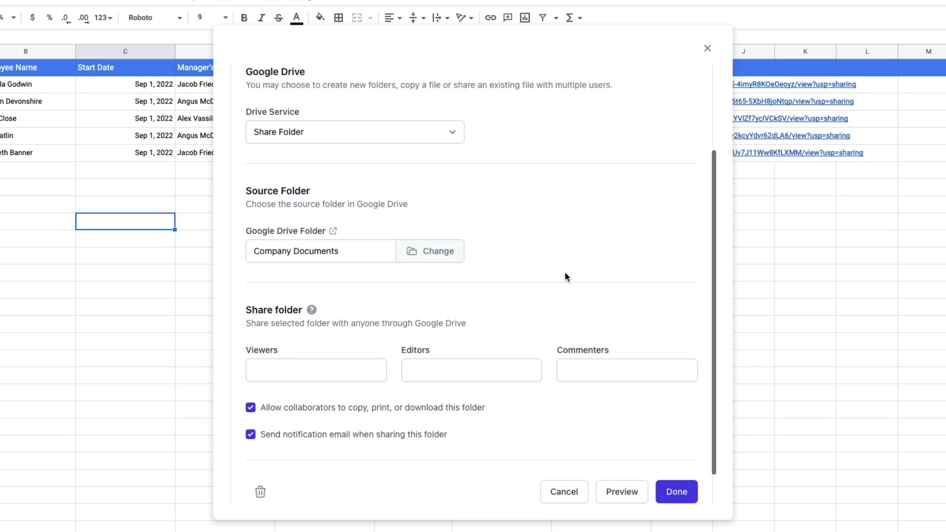
# - Set {{ Email Address }} as the folder's viewer and save the task
pyautogui.click(337, 369)
pyautogui.write('{{ Email Address }}')
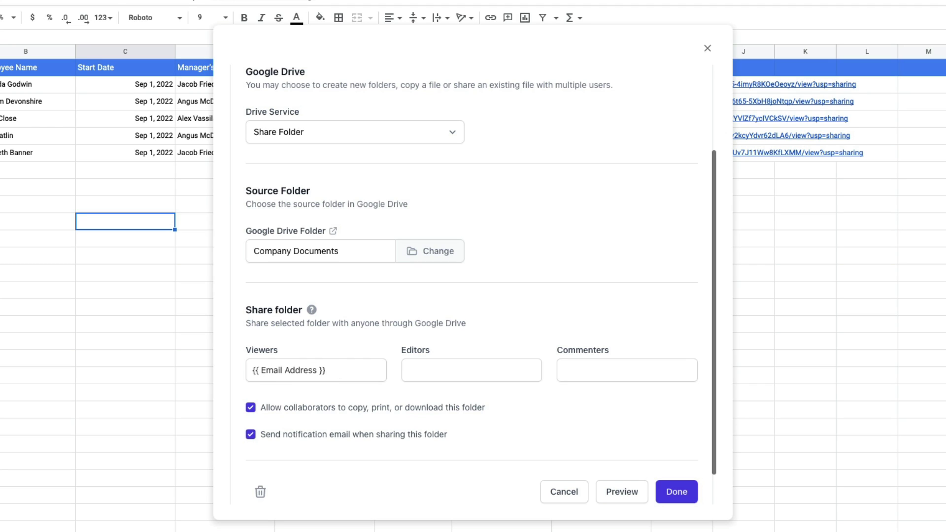
pyautogui.click(508, 424)
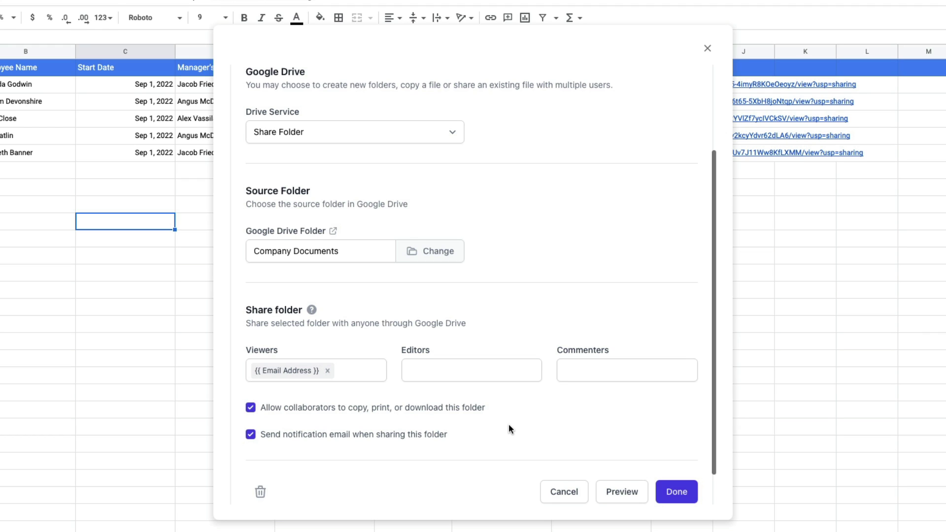
pyautogui.scroll(-2, 509, 424)
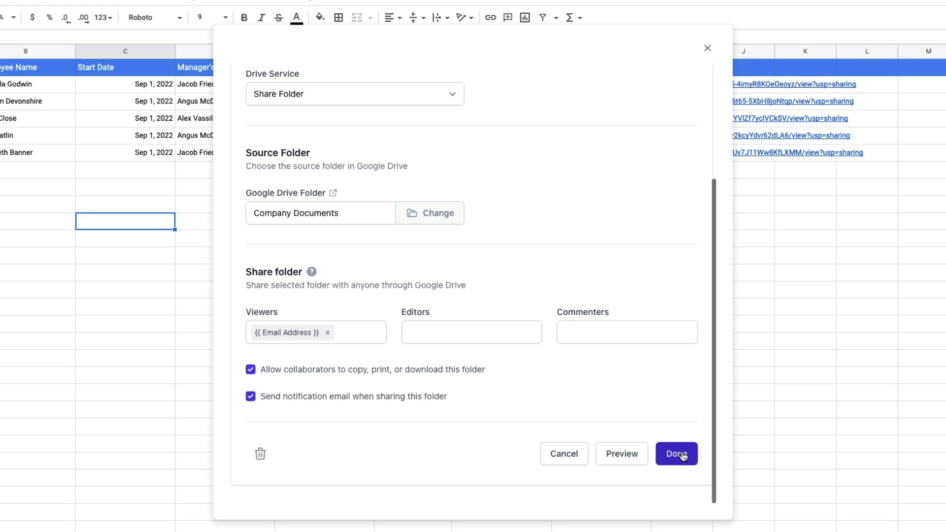
pyautogui.click(682, 451)
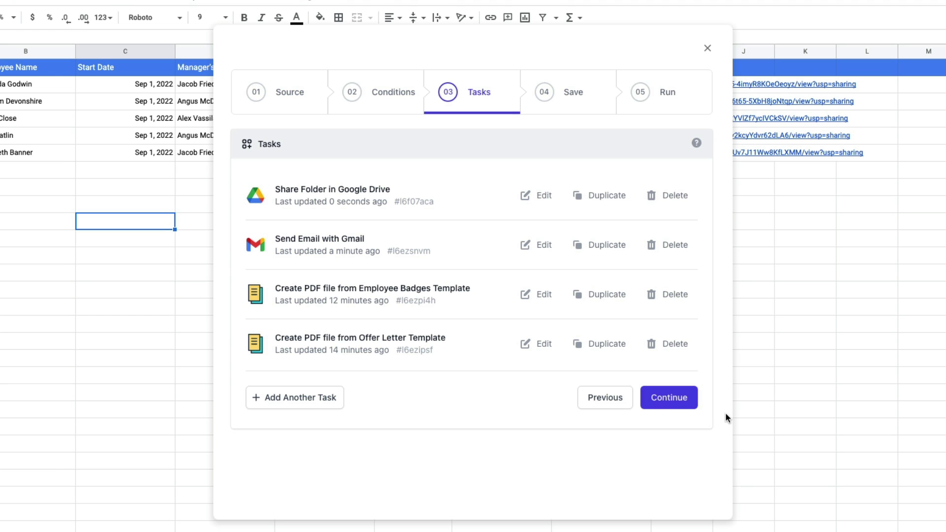
# - Save the workflow with the time delay left off, using Save and Run
pyautogui.click(669, 397)
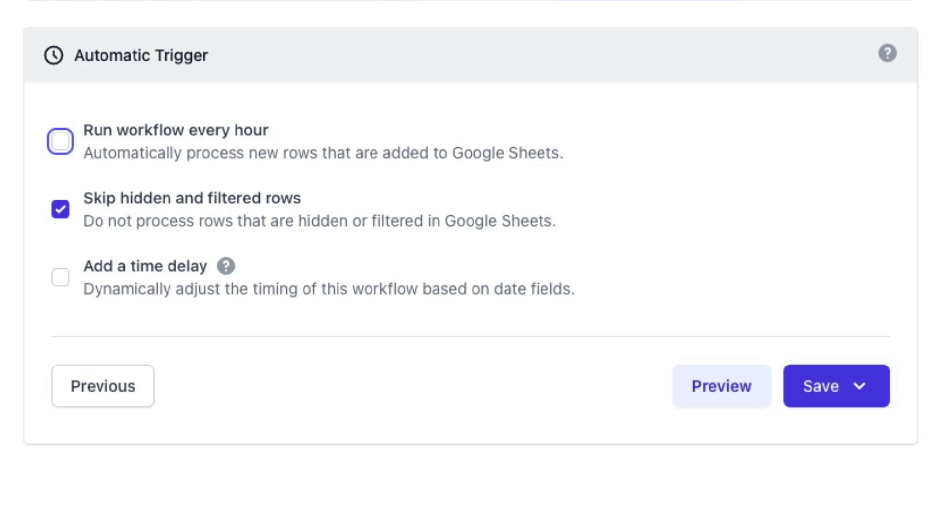
pyautogui.click(60, 209)
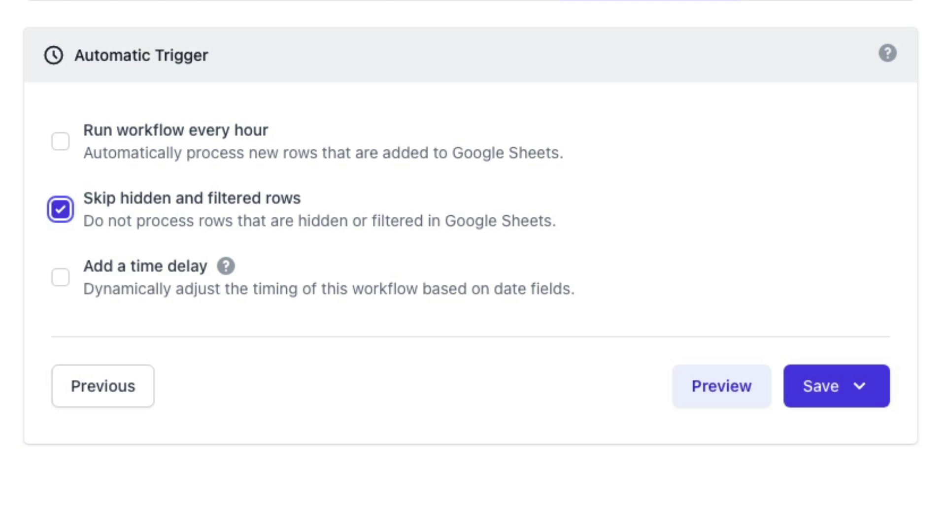
pyautogui.click(60, 277)
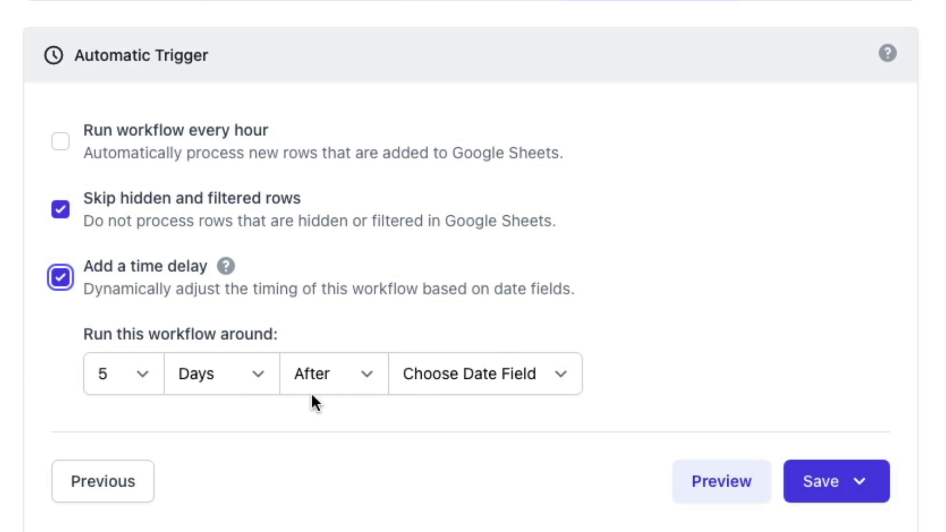
pyautogui.click(517, 377)
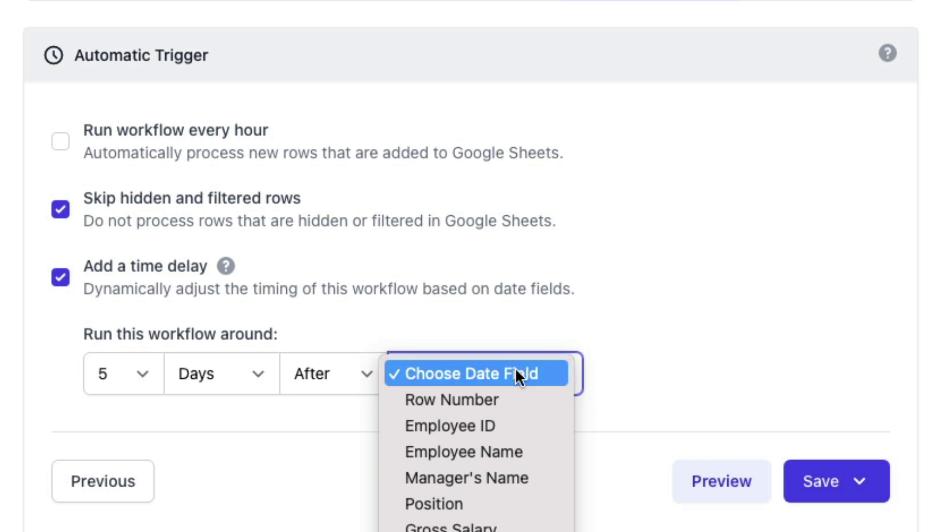
pyautogui.click(594, 345)
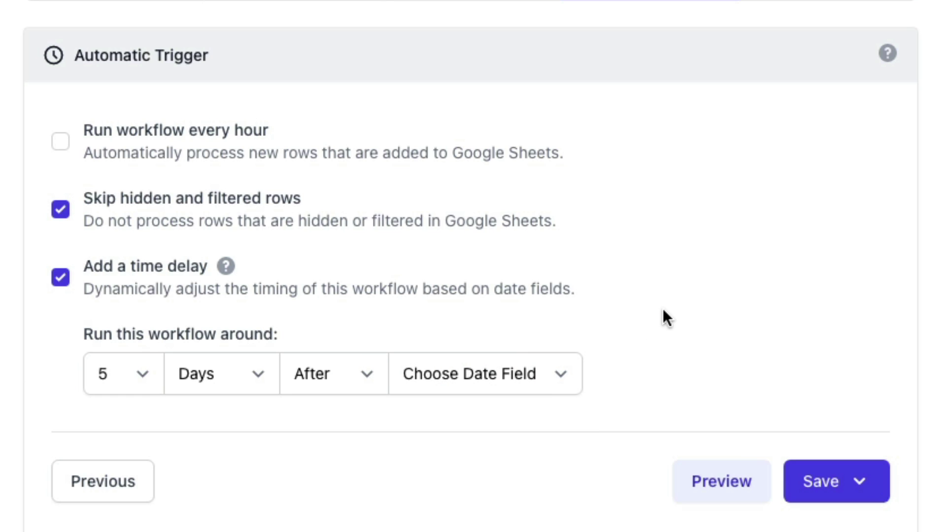
pyautogui.click(58, 279)
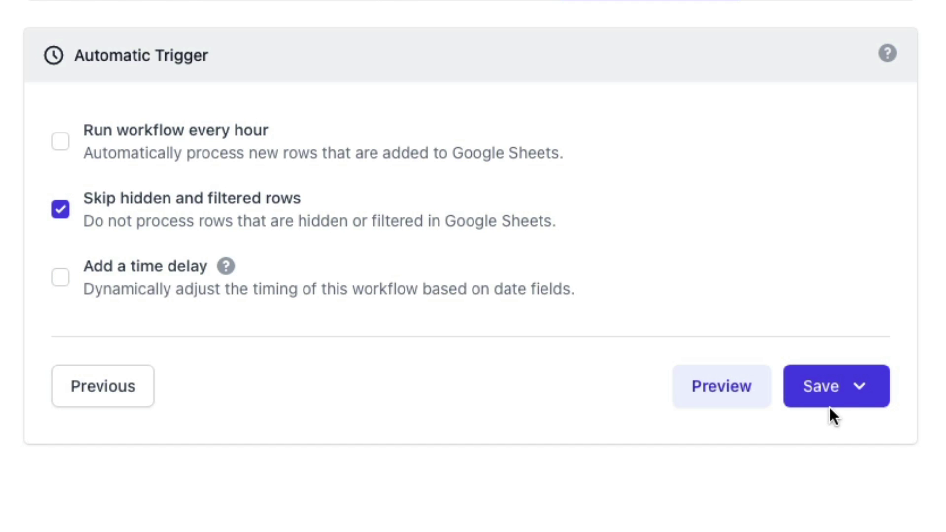
pyautogui.click(839, 390)
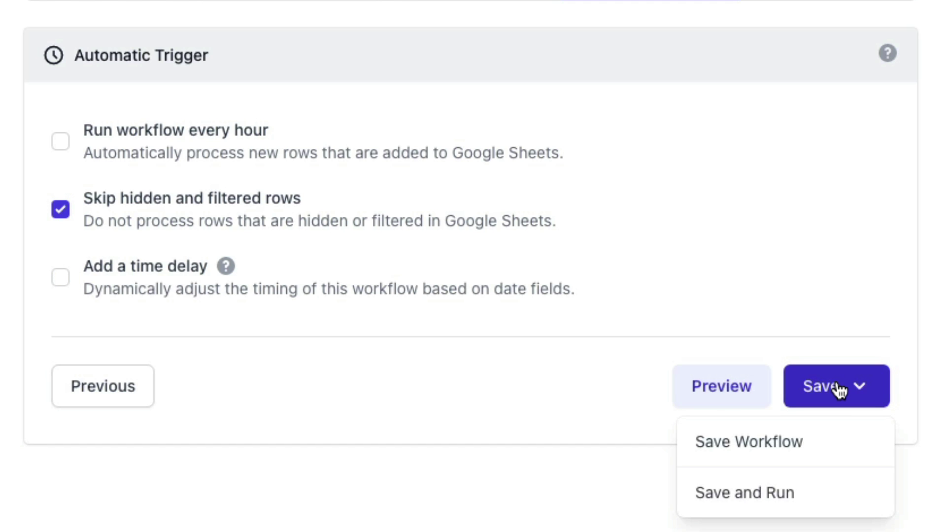
pyautogui.click(834, 508)
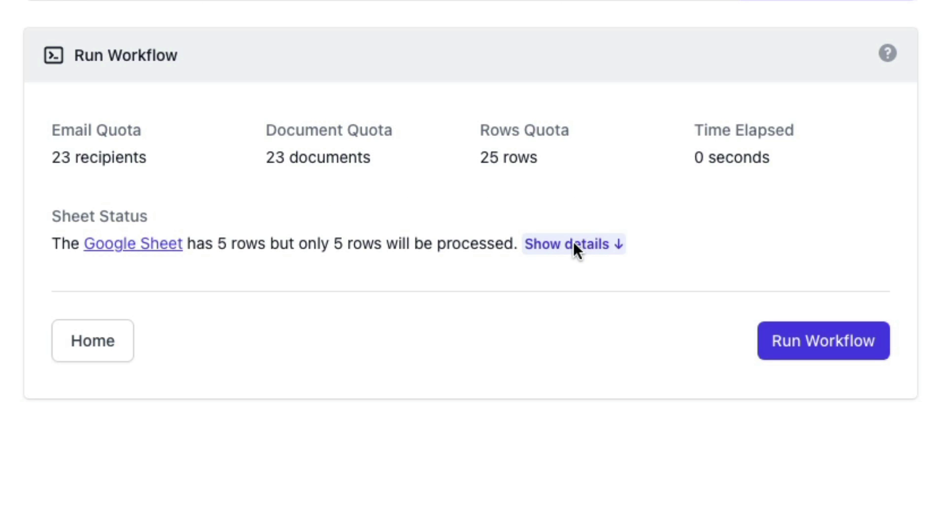
# - Review the queued rows #2 through #6 and start the workflow run
pyautogui.click(576, 243)
pyautogui.scroll(-1, 577, 249)
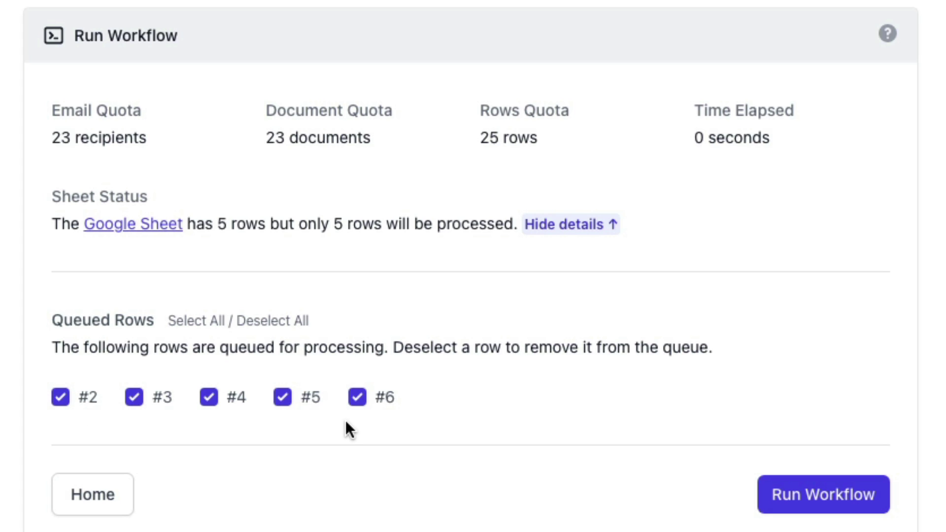
pyautogui.click(836, 503)
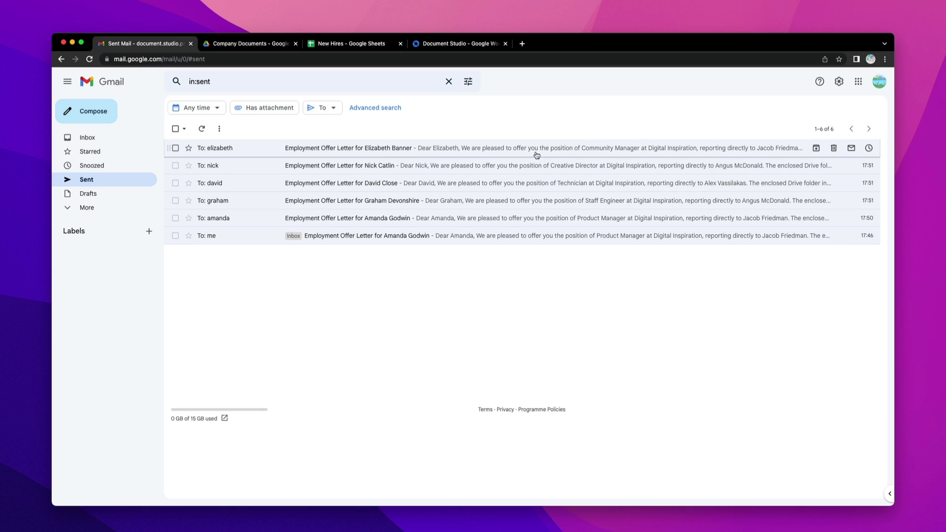
# - Open the latest sent offer email and preview its offer letter and badge PDFs
pyautogui.click(394, 151)
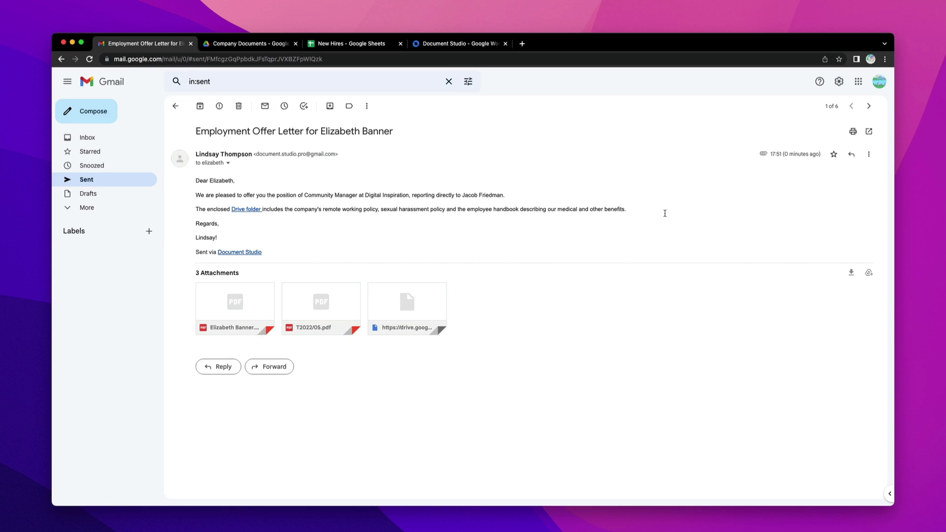
pyautogui.click(242, 296)
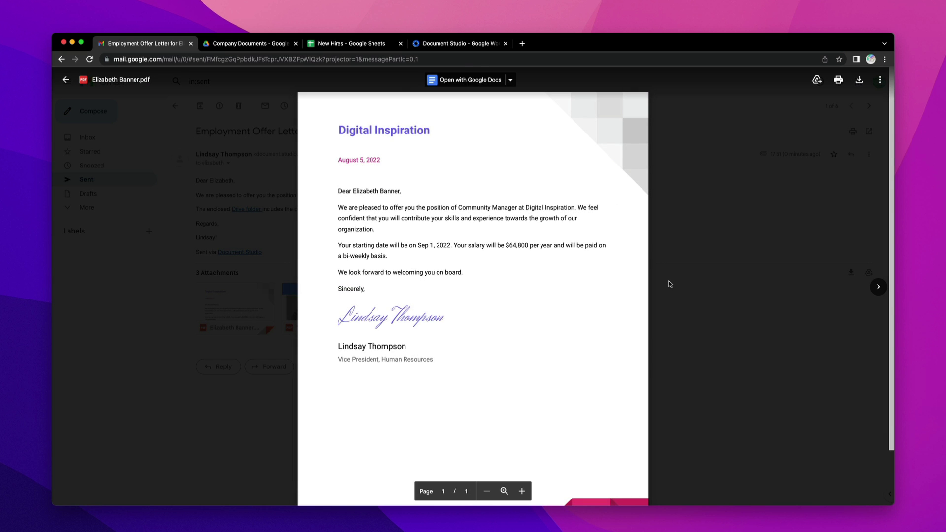
pyautogui.click(699, 286)
pyautogui.click(342, 304)
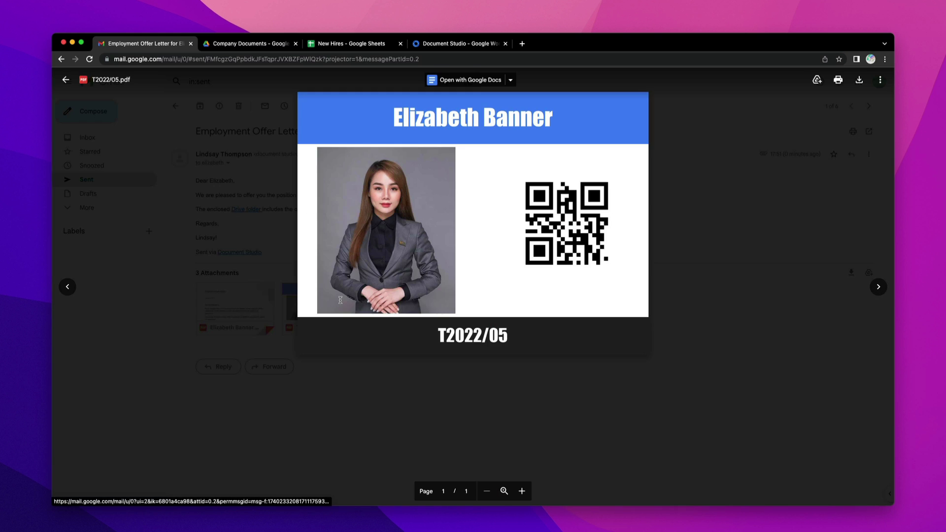
pyautogui.click(744, 260)
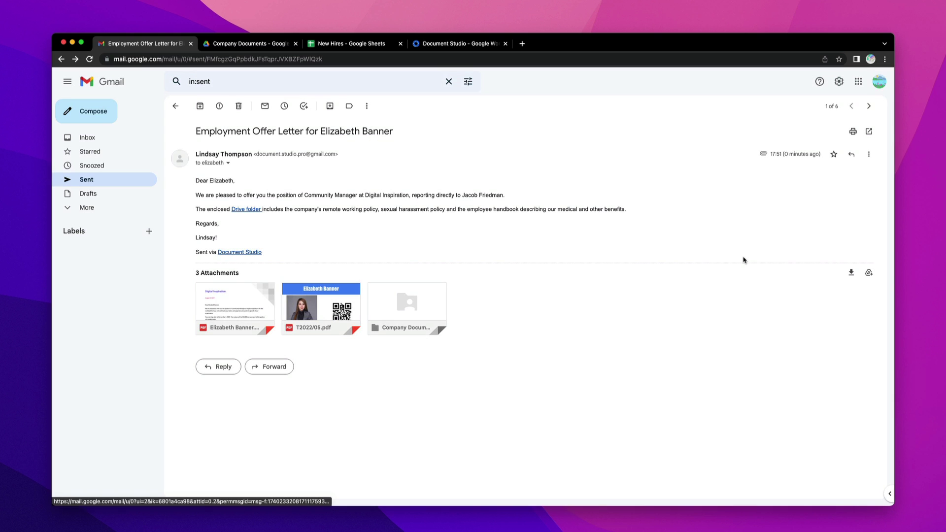